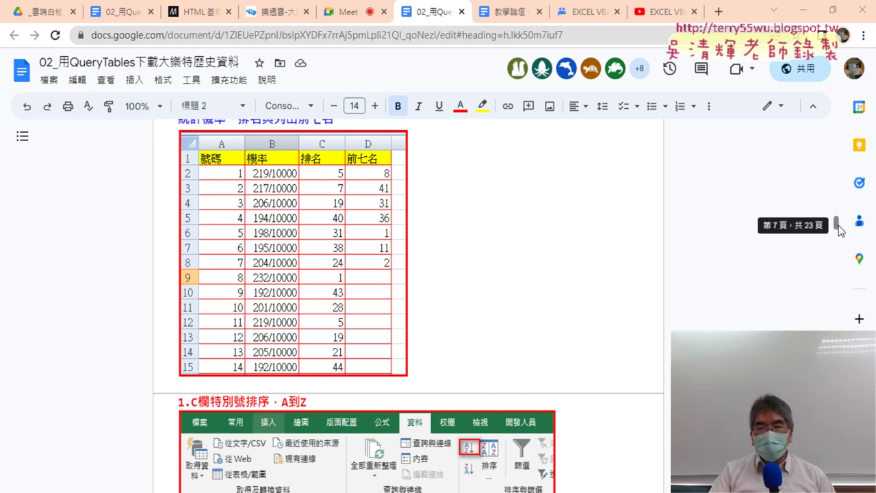
Step: Scroll down to 範例程式碼 in the tutorial and select the sample macro code
drag(836, 226, 842, 99)
scroll(645, 242, down, 4)
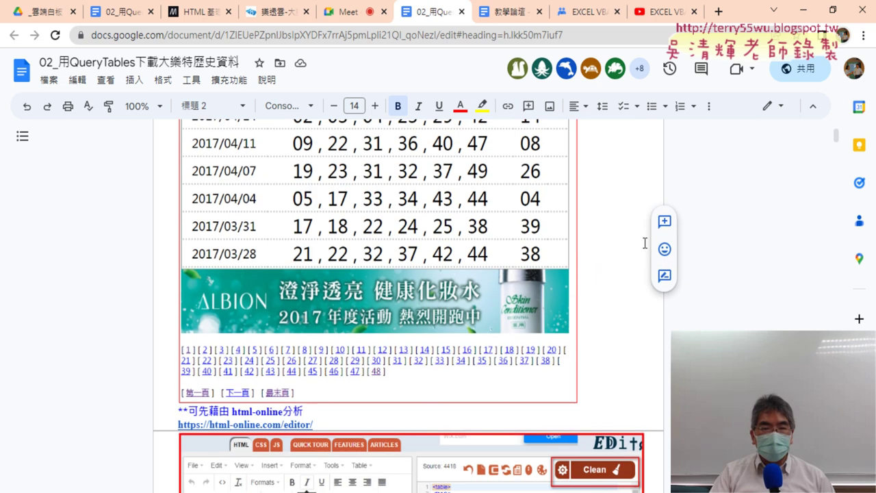
scroll(616, 246, down, 3)
scroll(580, 249, down, 5)
scroll(580, 249, down, 2)
scroll(553, 255, down, 4)
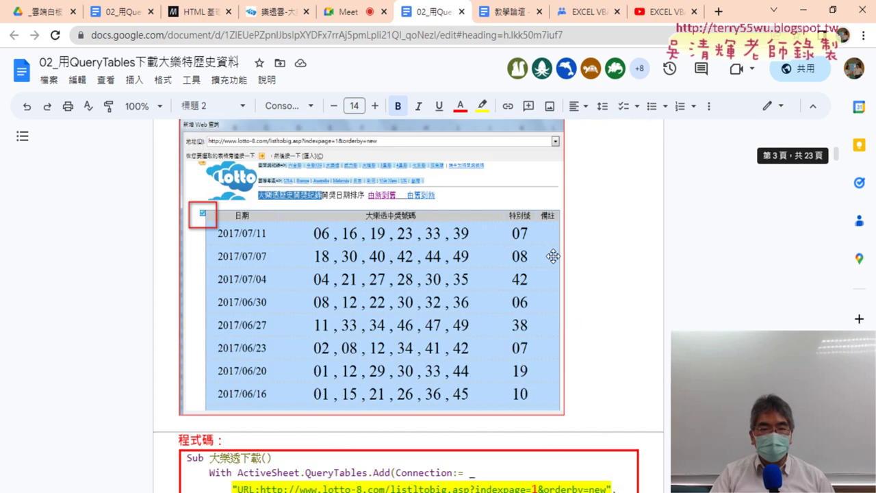
scroll(553, 254, down, 3)
scroll(553, 256, down, 2)
scroll(553, 256, down, 1)
scroll(553, 256, down, 1)
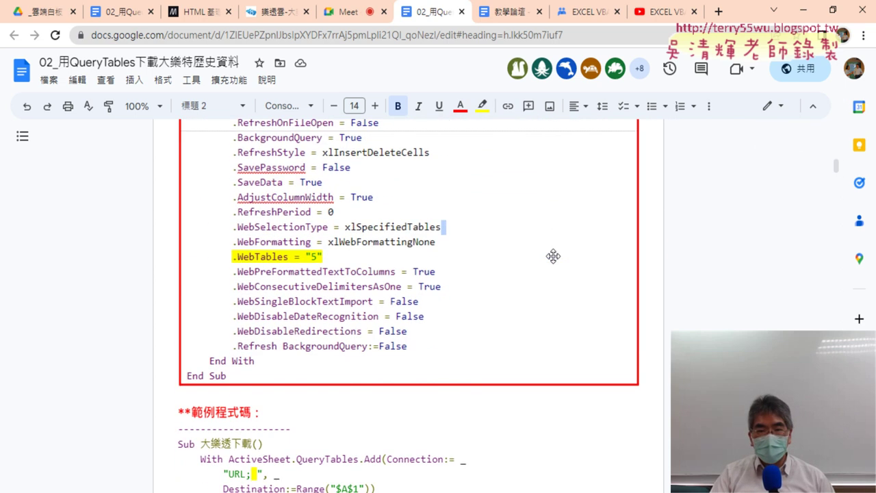
scroll(553, 254, down, 2)
scroll(553, 255, down, 1)
drag(218, 358, 178, 239)
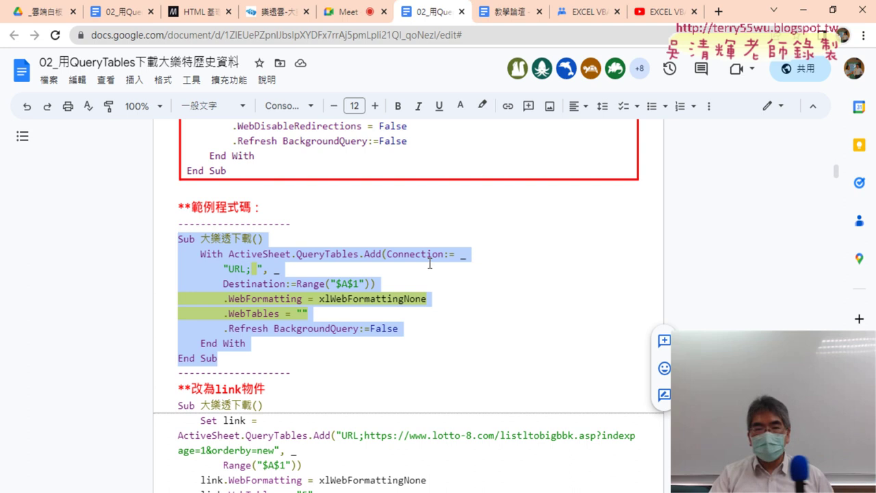
Step: Reselect the sample macro, then scroll up to the red-boxed recorded QueryTables code
scroll(429, 263, up, 3)
scroll(428, 262, up, 2)
scroll(428, 262, up, 1)
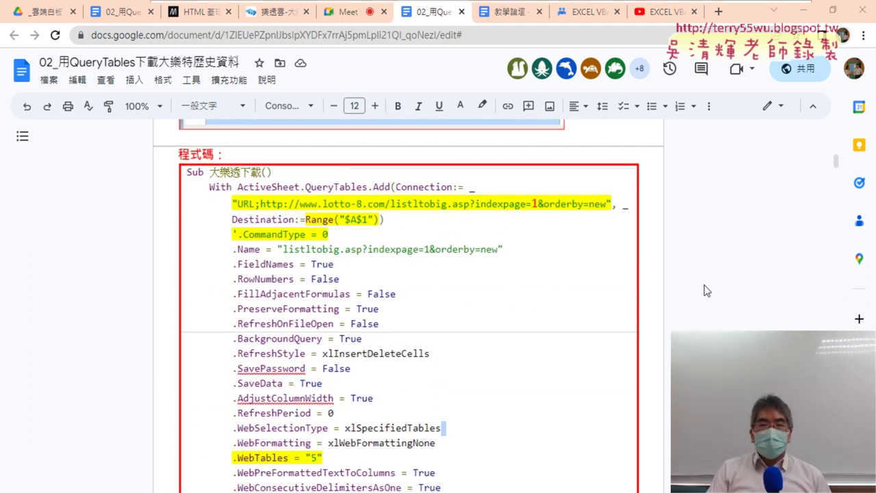
scroll(651, 280, down, 8)
scroll(651, 280, down, 2)
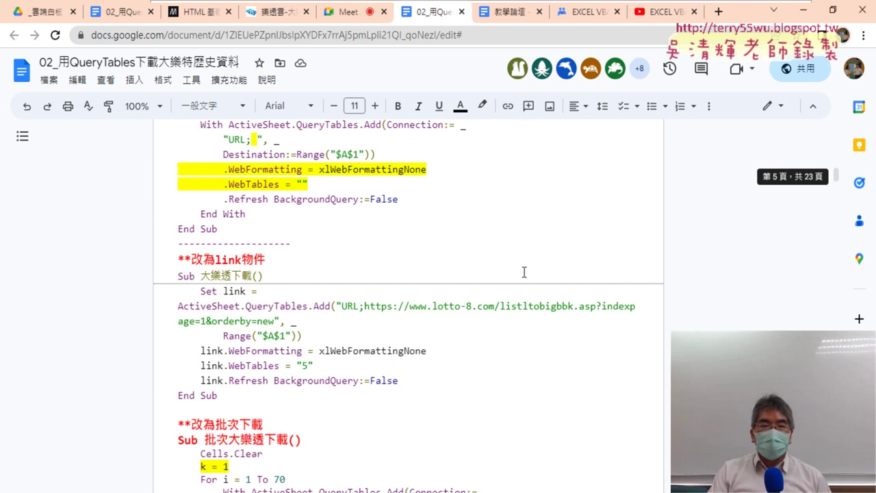
scroll(333, 275, up, 1)
drag(219, 297, 176, 176)
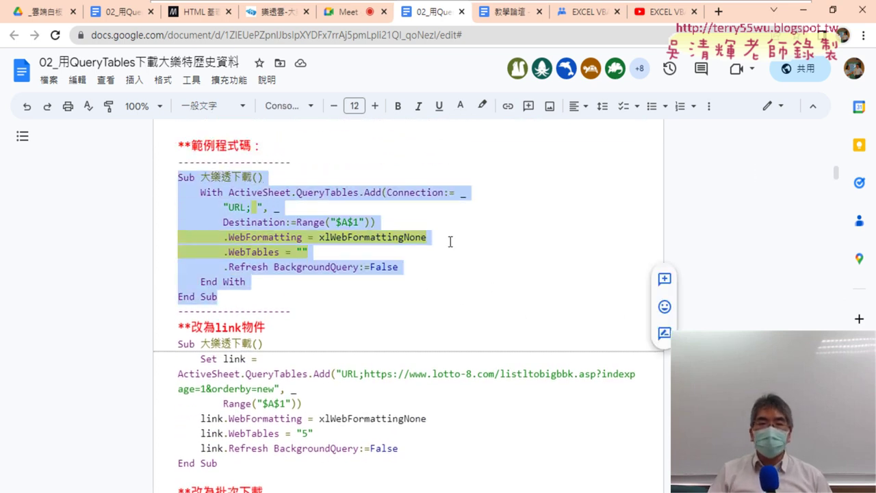
scroll(450, 240, up, 2)
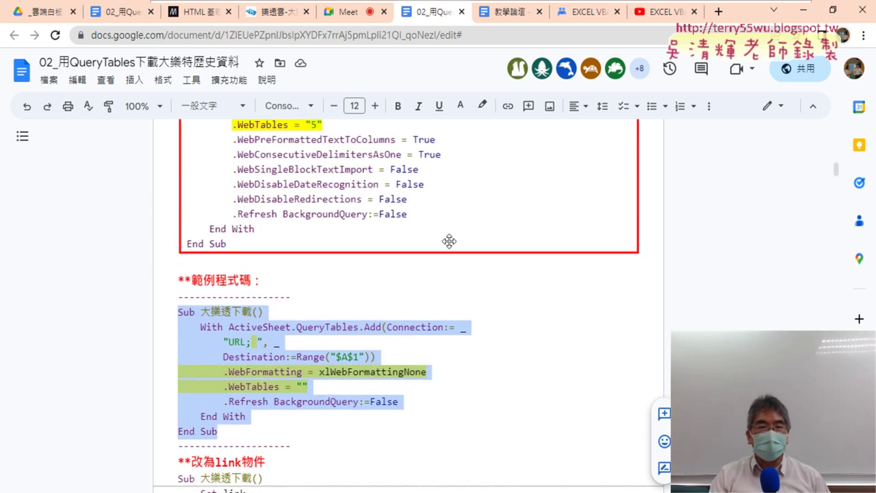
scroll(449, 241, up, 2)
scroll(449, 241, up, 2)
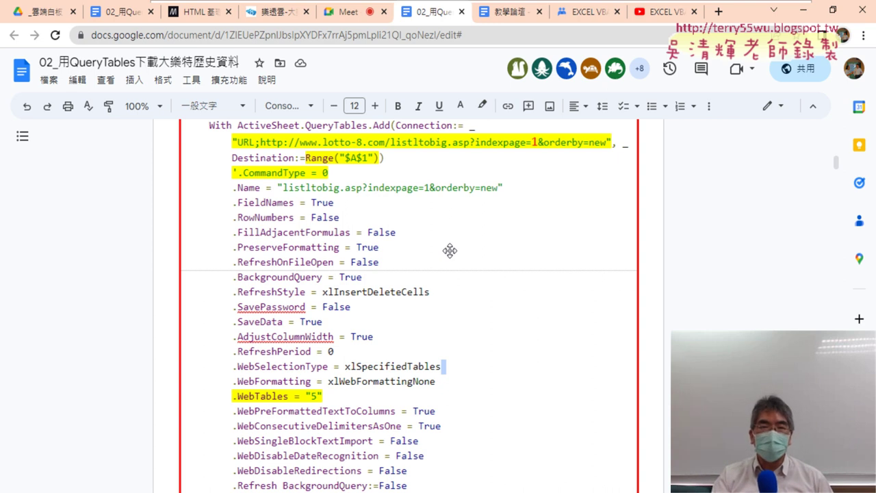
scroll(449, 241, down, 5)
click(414, 335)
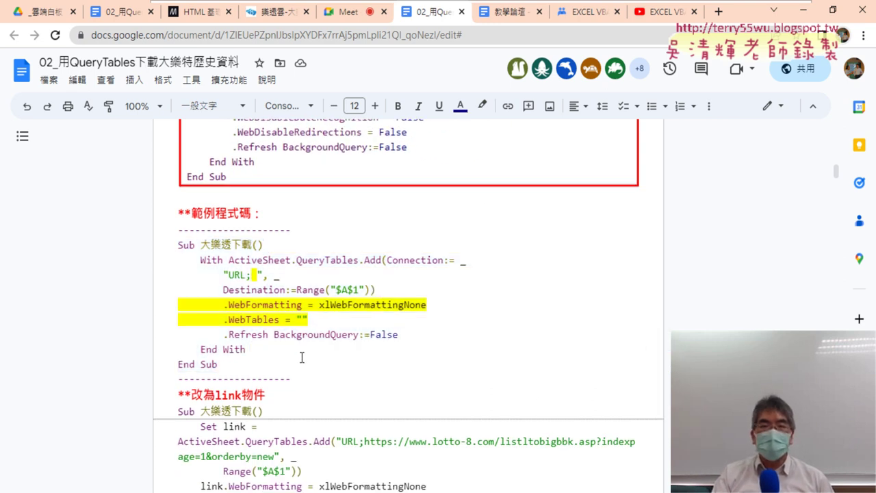
drag(218, 364, 171, 249)
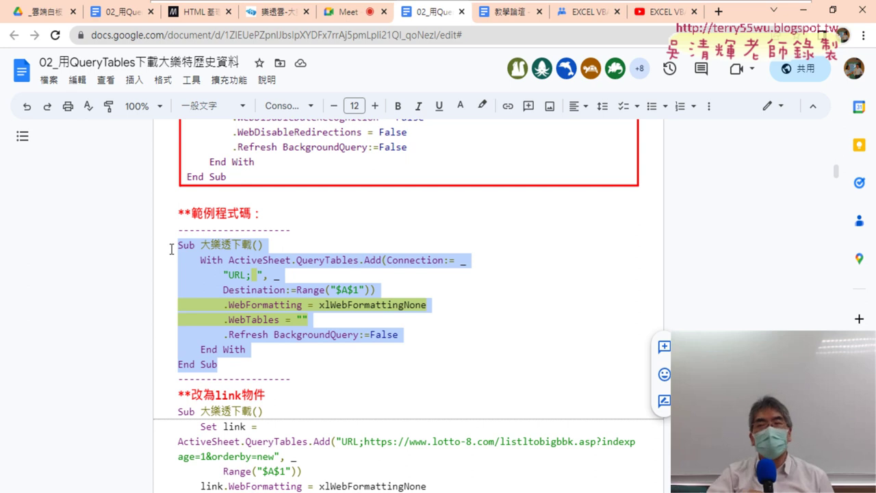
scroll(149, 246, up, 5)
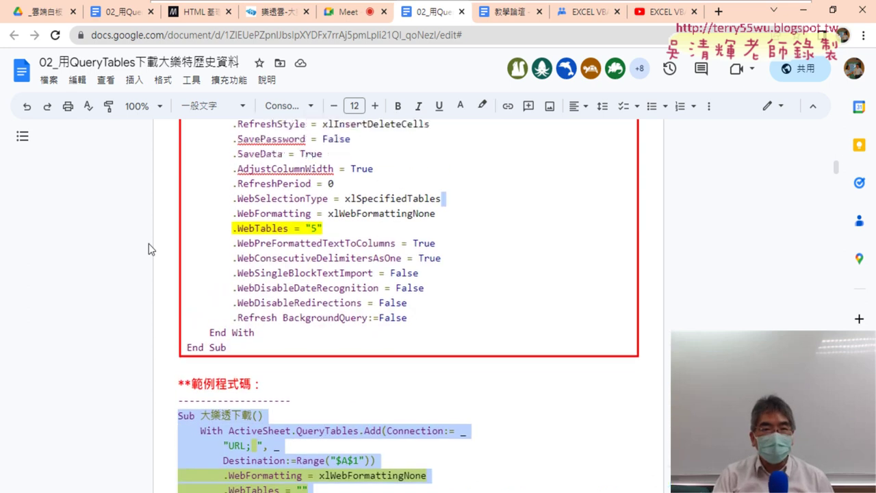
scroll(149, 244, up, 1)
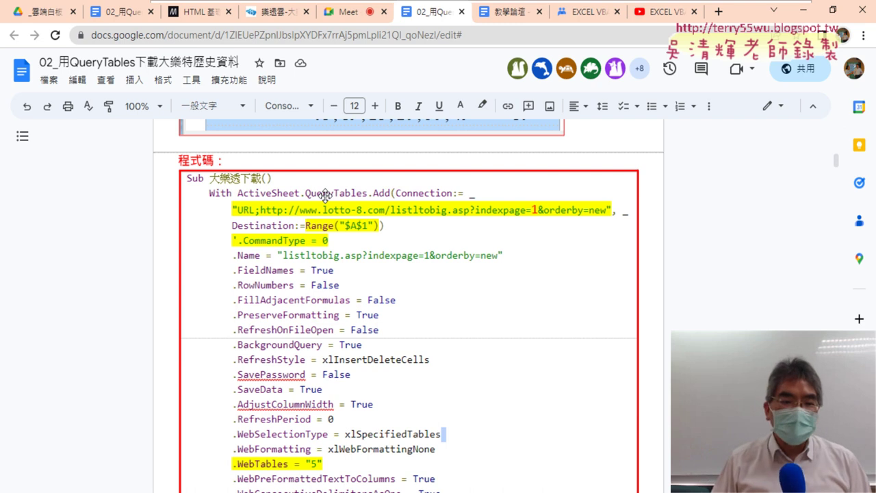
Step: Highlight the sample macro's empty .WebTables = "" line, then bring up the lotto-8 results tab
scroll(313, 199, down, 2)
scroll(352, 254, down, 3)
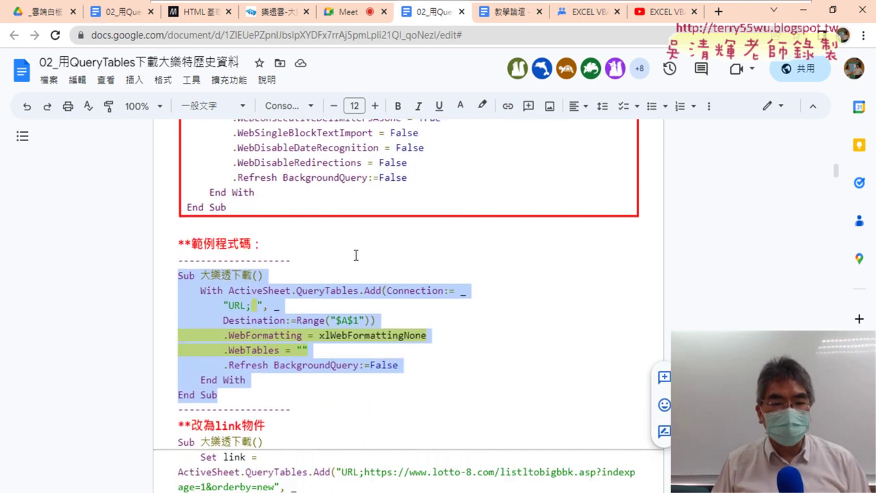
scroll(357, 255, up, 2)
scroll(376, 212, down, 1)
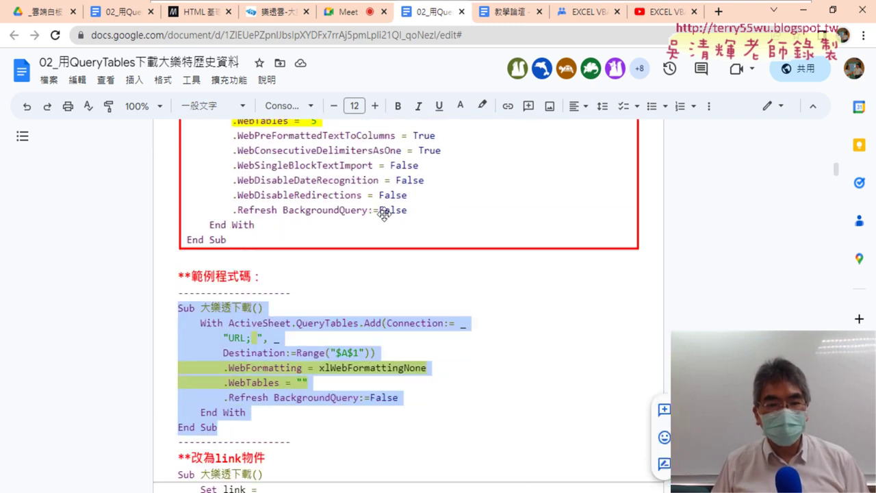
scroll(384, 213, down, 2)
click(335, 237)
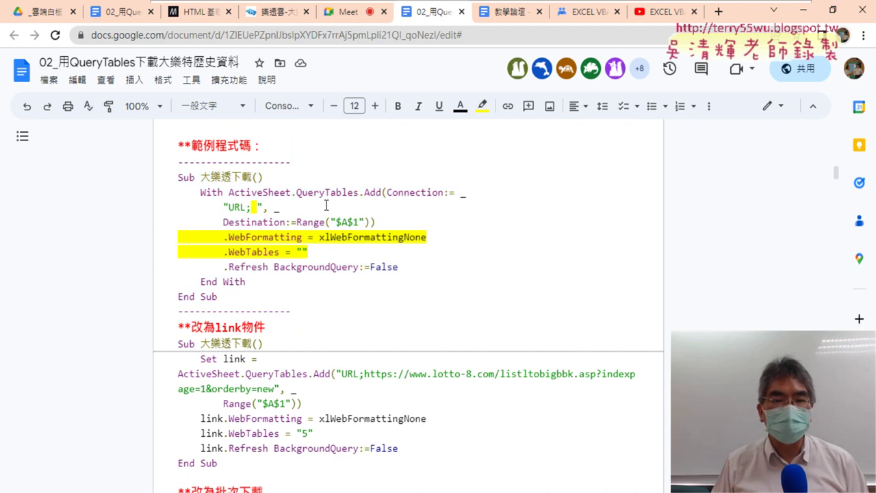
click(253, 207)
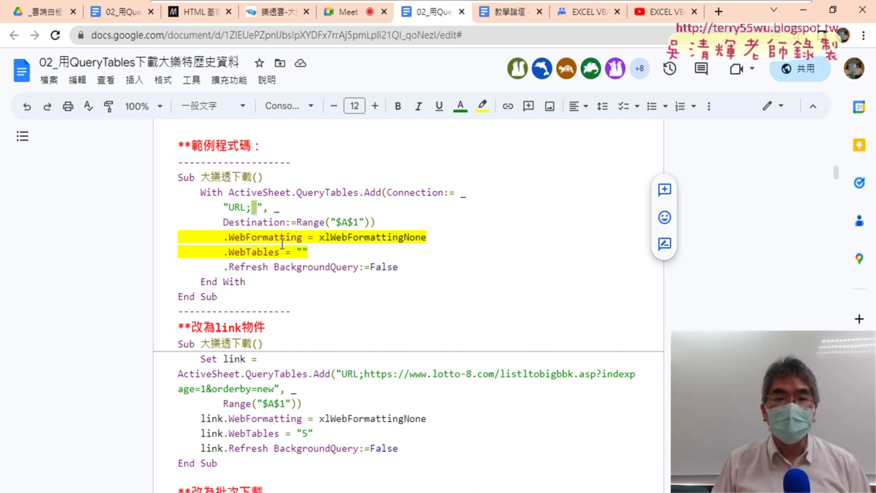
drag(225, 252, 312, 254)
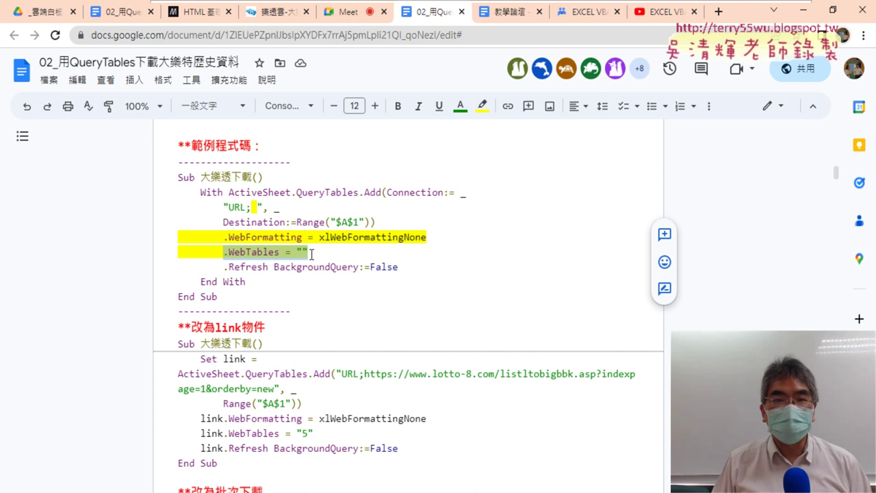
click(272, 16)
Step: Inspect the 日期 header cell of the draw-results table in DevTools
right_click(129, 66)
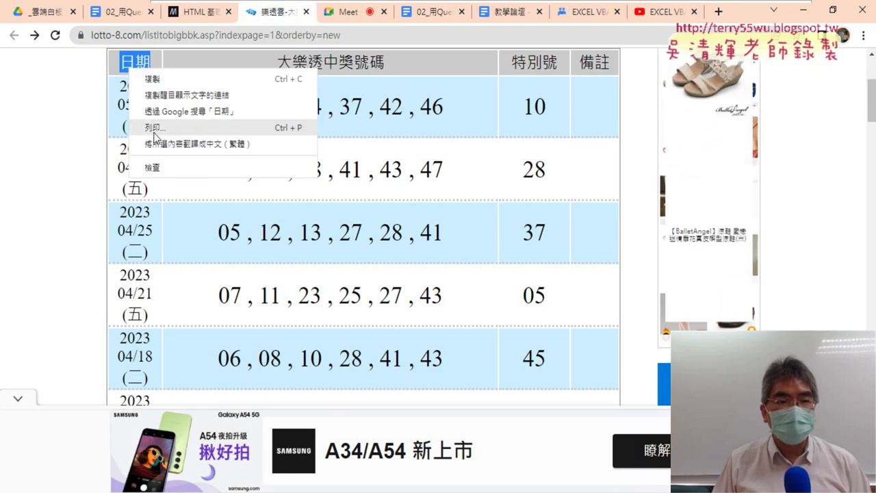
click(162, 171)
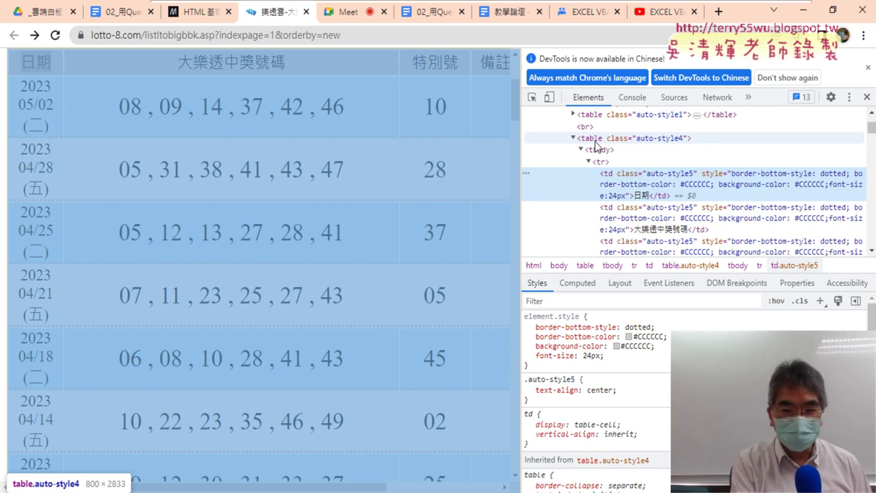
Step: Search the Elements panel for <table and scroll through the auto-style5 header cells
key(ctrl+f)
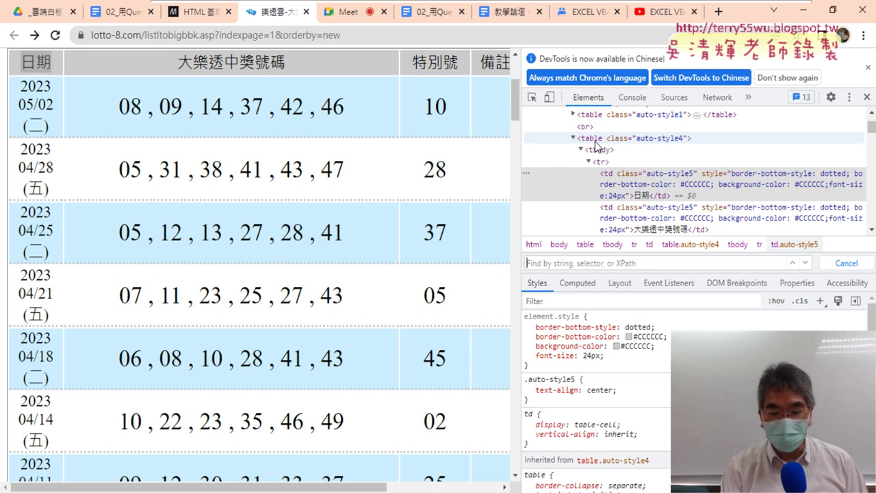
text(<)
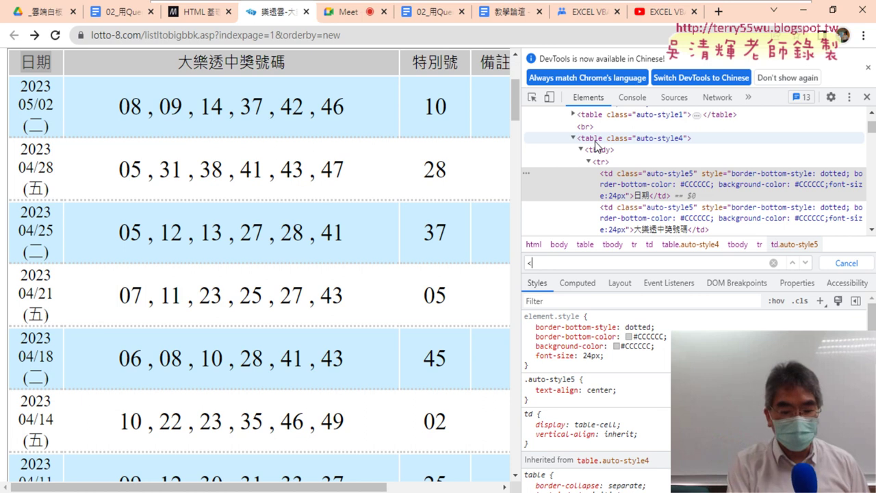
text(ta)
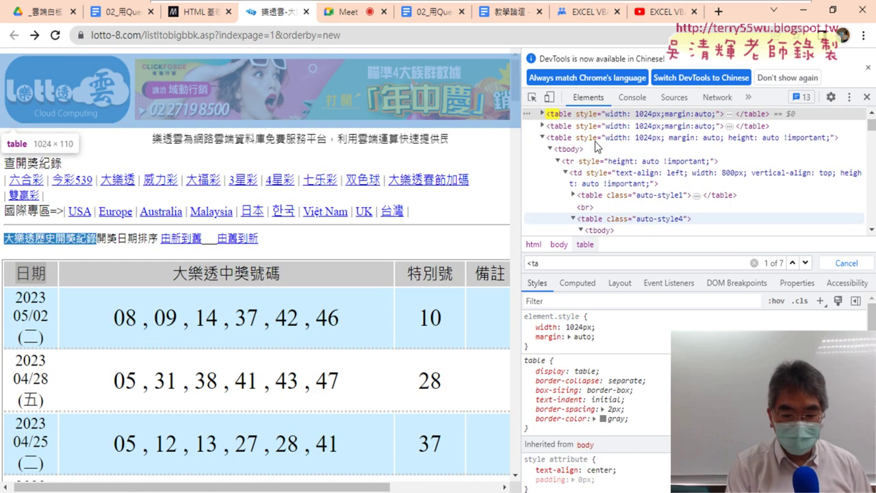
text(ble)
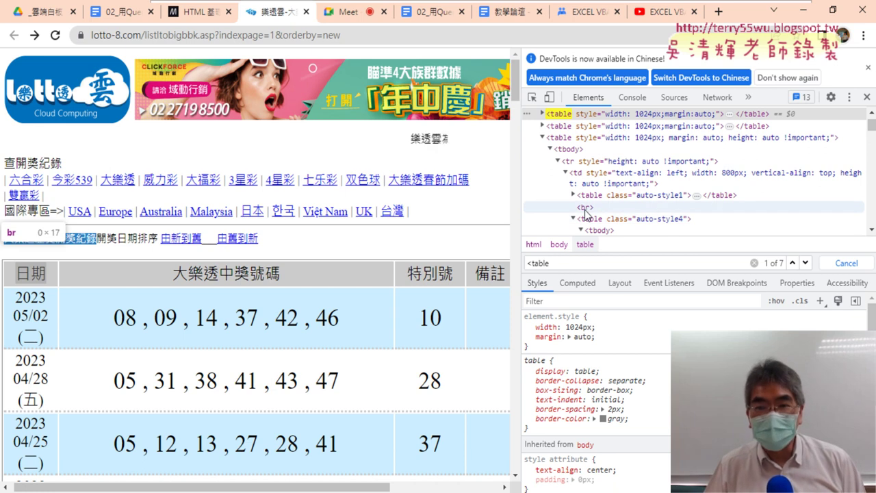
scroll(589, 205, down, 2)
scroll(598, 192, down, 2)
scroll(611, 177, down, 1)
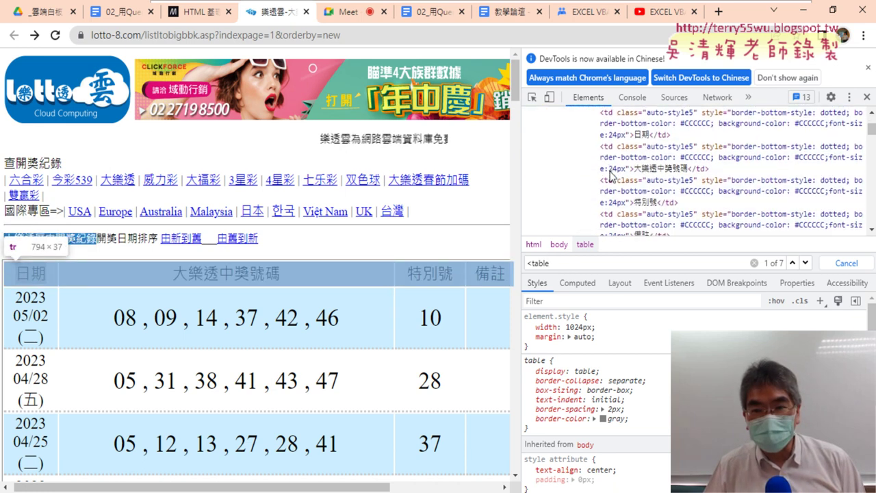
scroll(612, 176, down, 2)
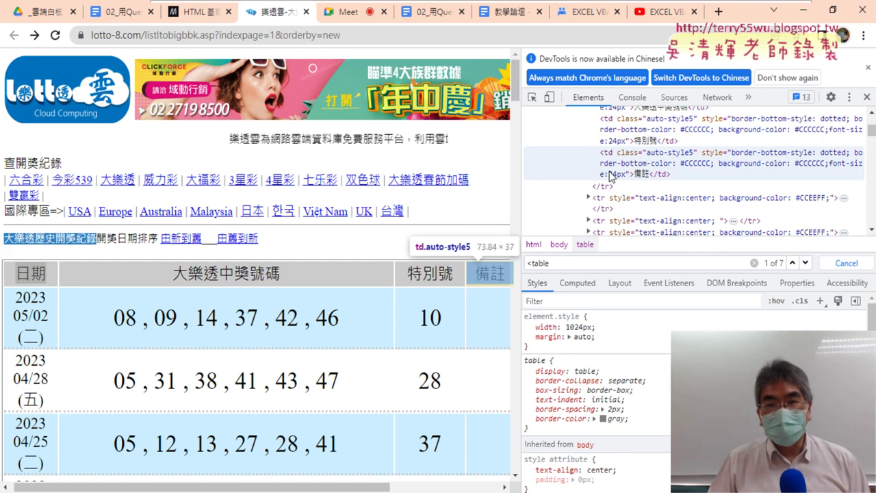
Step: From the Google Docs tutorial, follow the HTML 基礎 link to MDN in a new tab
click(123, 10)
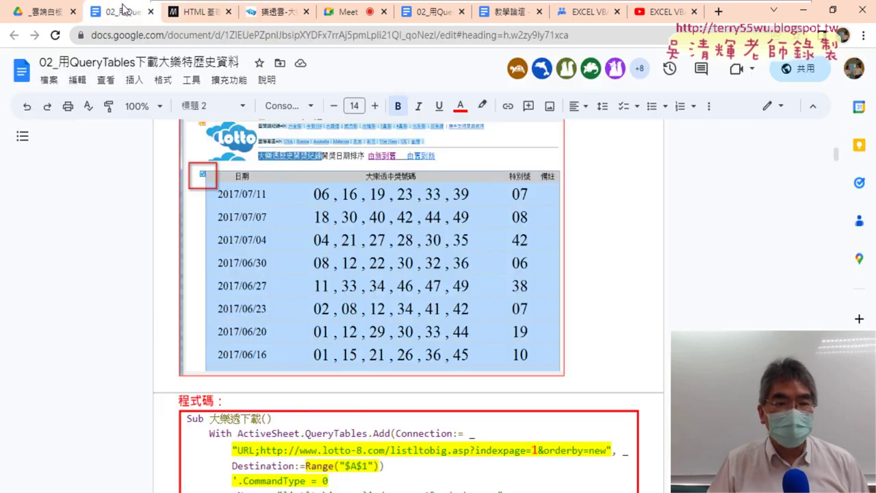
drag(837, 157, 836, 127)
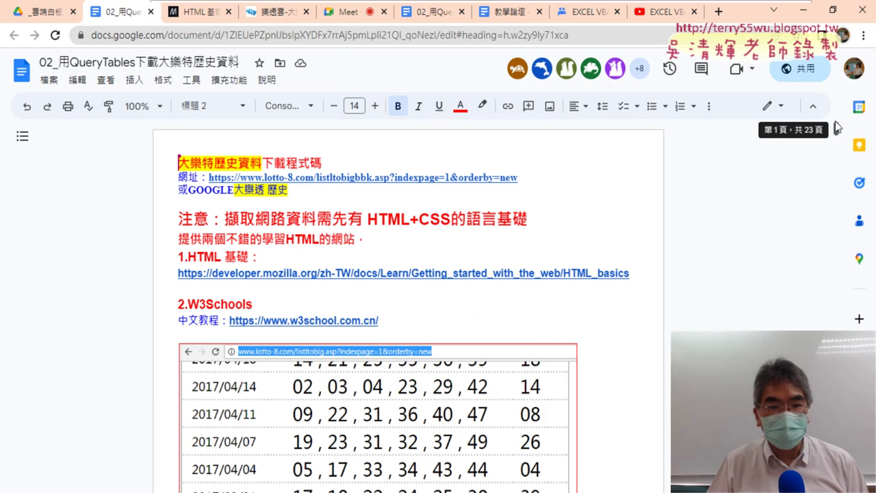
click(333, 273)
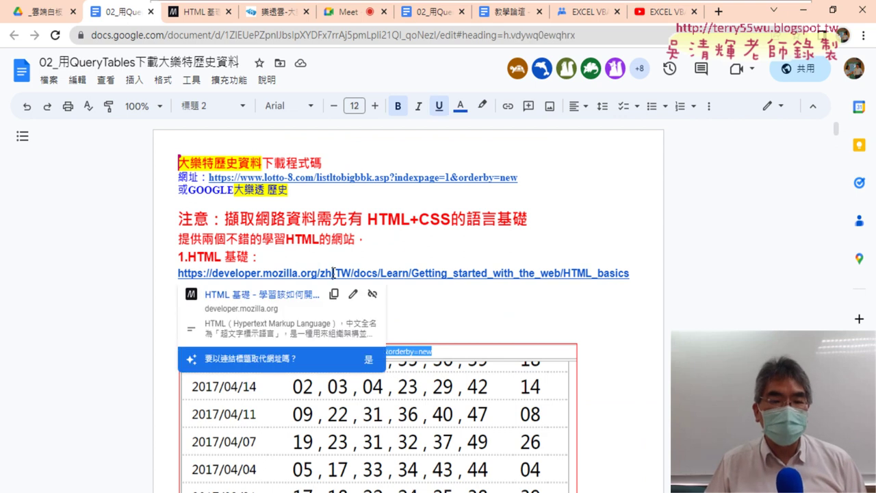
click(263, 295)
mouse_move(280, 63)
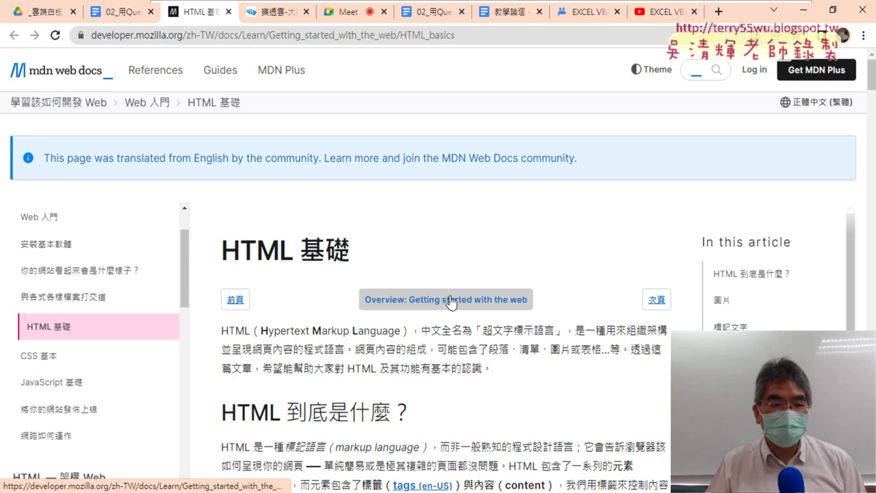
Step: Scroll through MDN's HTML 基礎 article and highlight the HTML, CSS and JavaScript basics lessons
scroll(308, 287, down, 3)
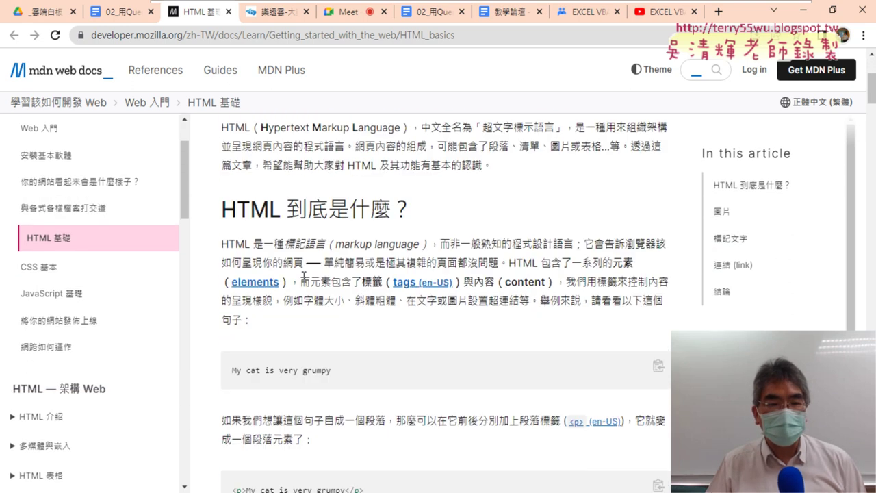
scroll(450, 216, down, 2)
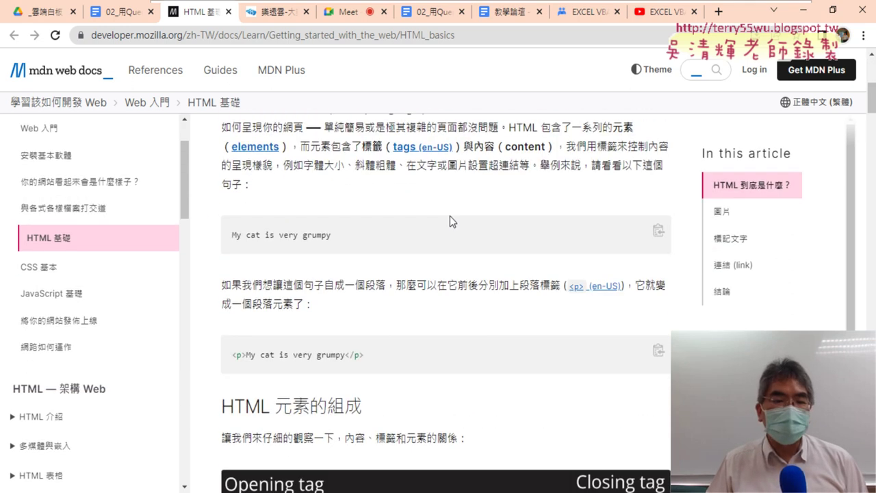
scroll(450, 220, down, 1)
scroll(450, 220, down, 3)
scroll(449, 220, down, 2)
scroll(450, 221, down, 2)
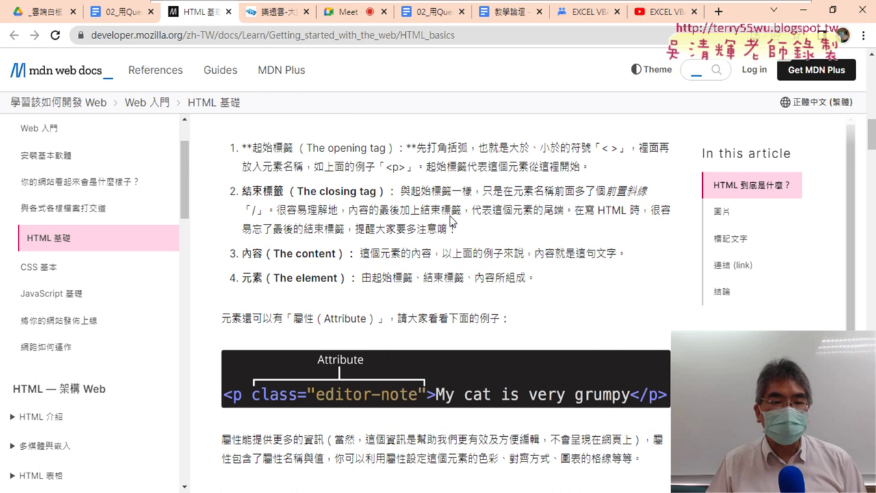
scroll(450, 216, down, 2)
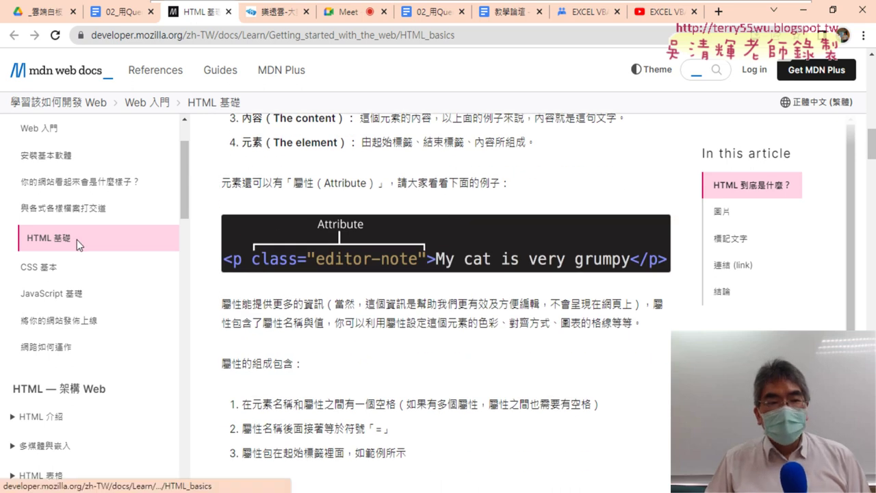
drag(83, 240, 25, 239)
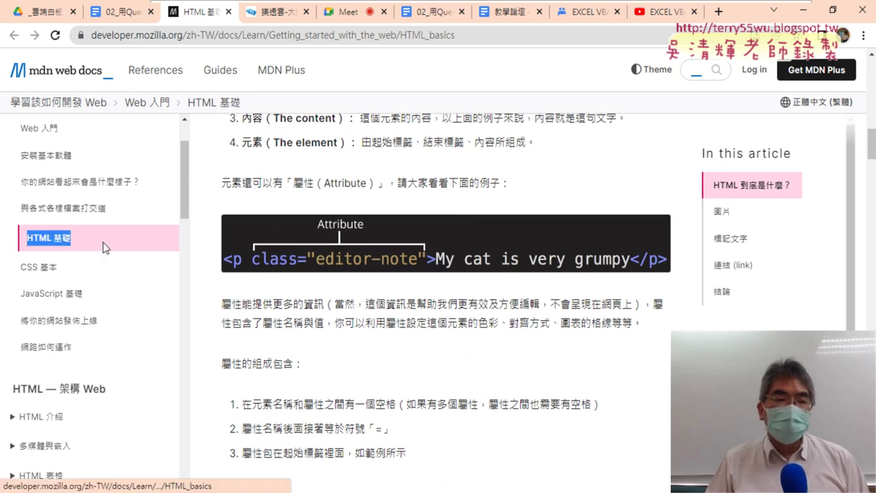
drag(71, 269, 20, 271)
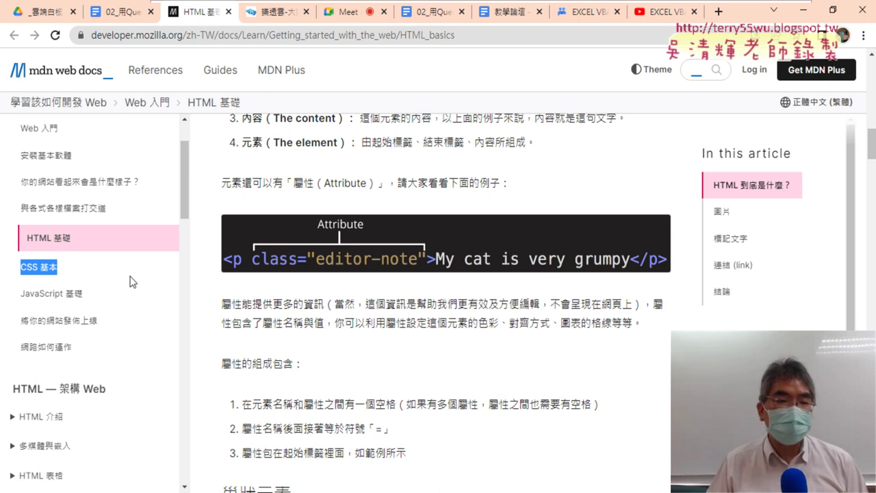
drag(102, 301, 20, 250)
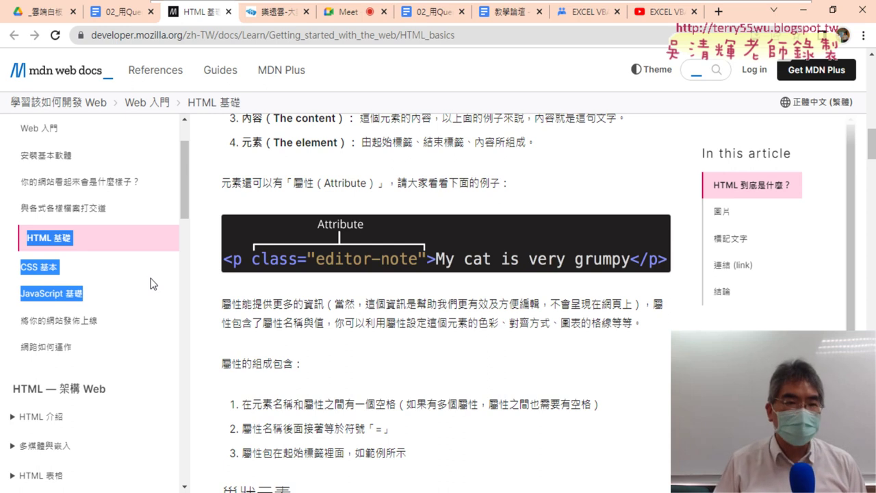
Step: Close DevTools on the Lotto-8 page, select its URL, and open Excel's VBA editor
click(266, 13)
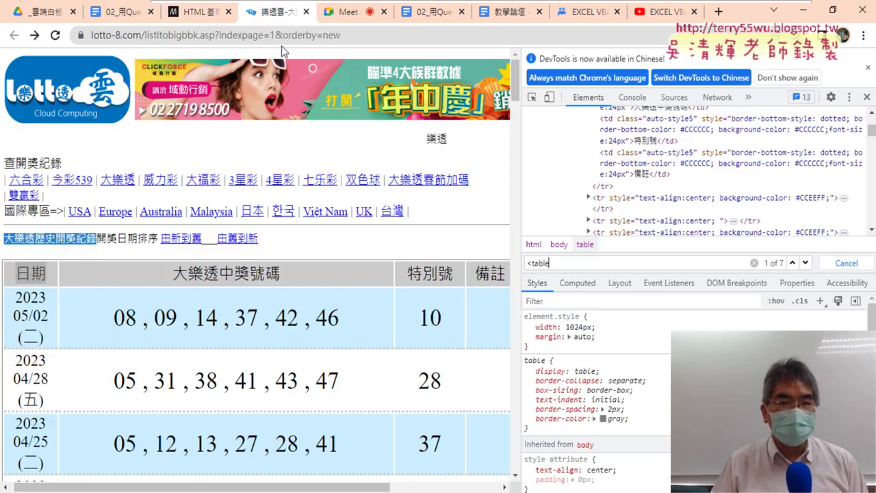
click(867, 100)
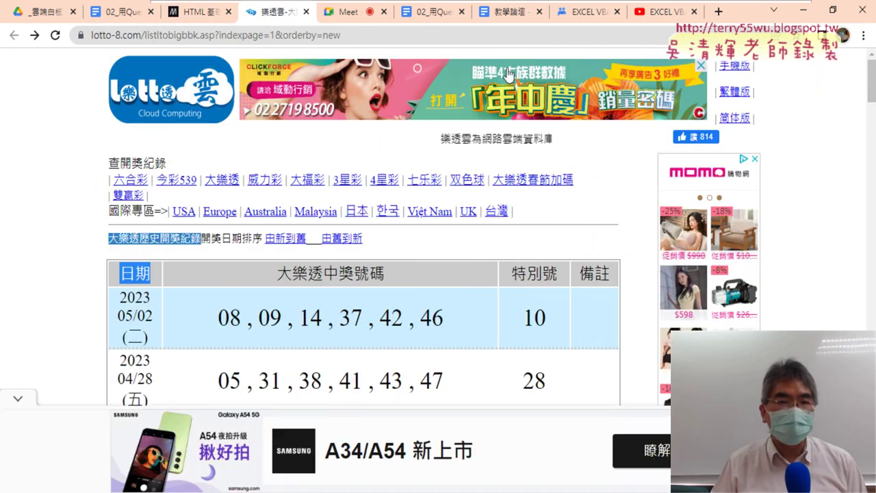
click(257, 36)
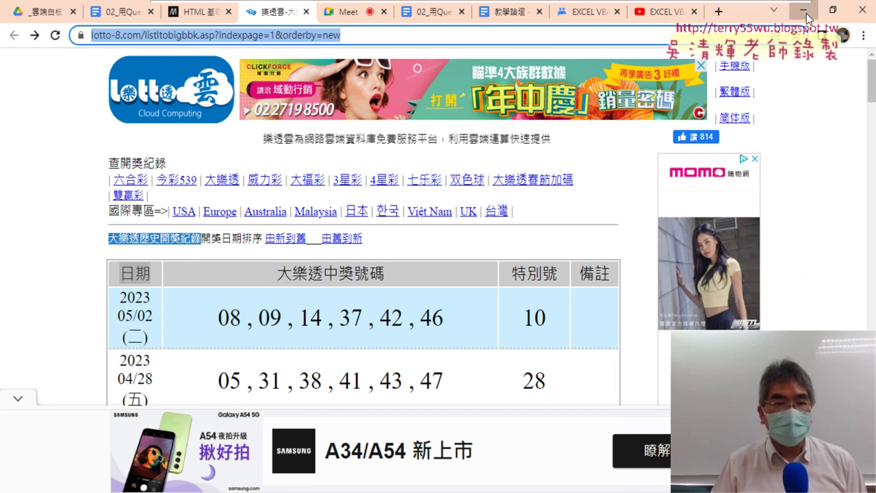
key(alt+Tab)
click(24, 60)
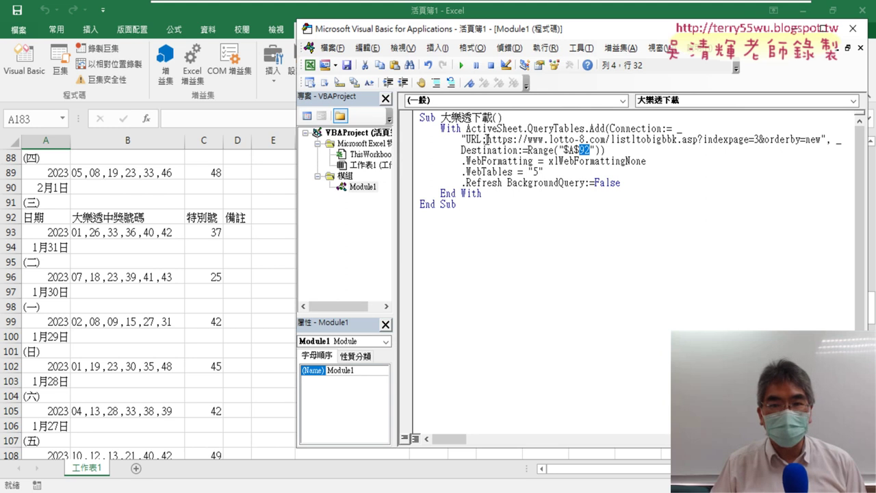
Step: Change the URL's indexpage parameter from 3 to 1
drag(487, 139, 819, 140)
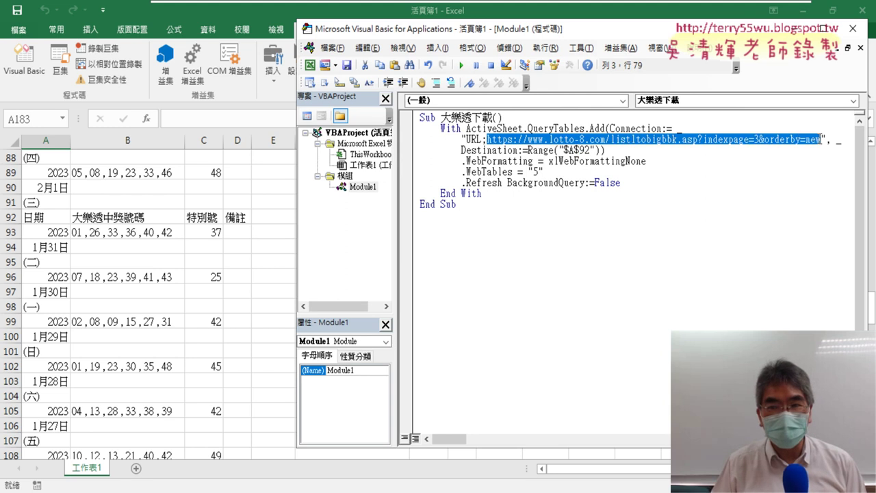
click(708, 141)
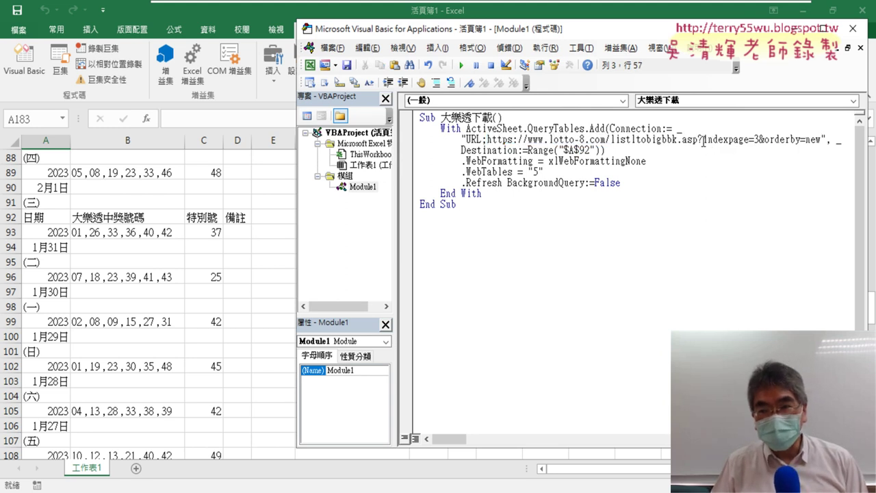
drag(703, 141, 748, 141)
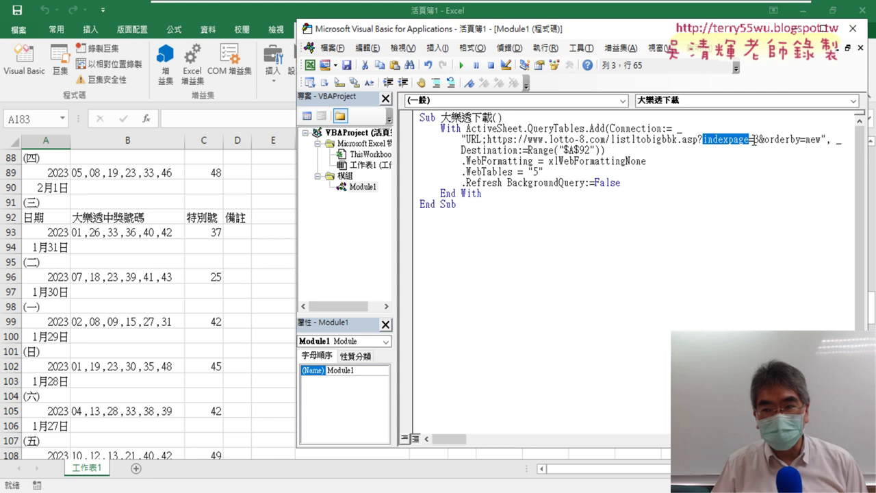
double_click(756, 140)
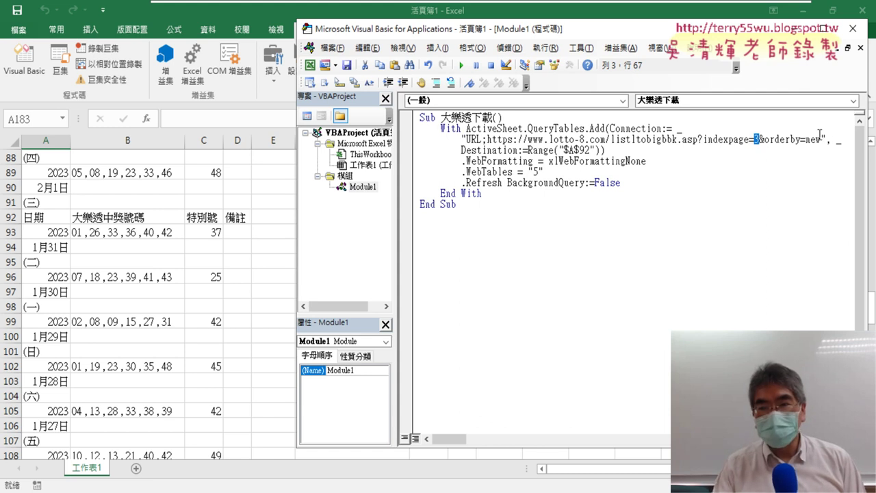
text(1)
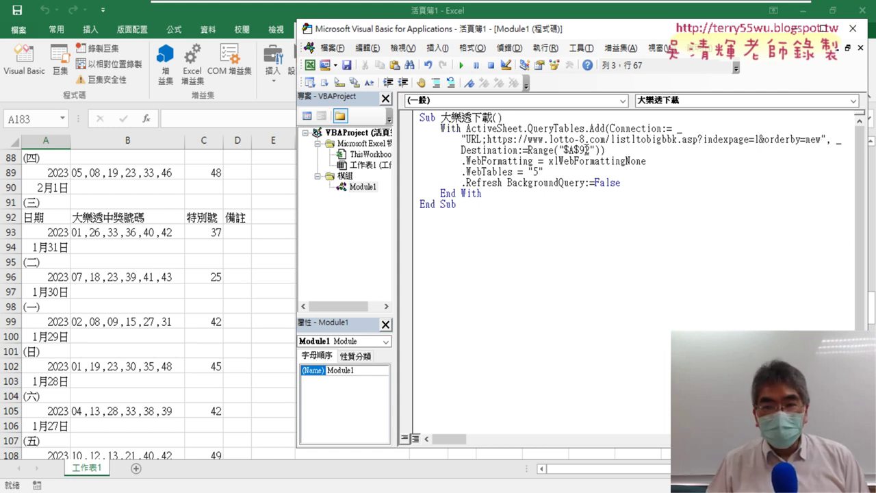
Step: Change the destination from Range("$A$92") to Range("A1")
double_click(584, 149)
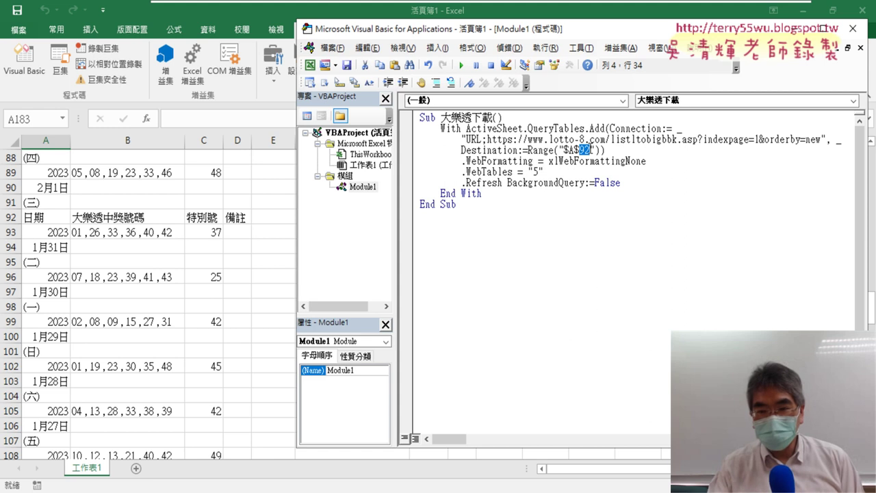
text(1)
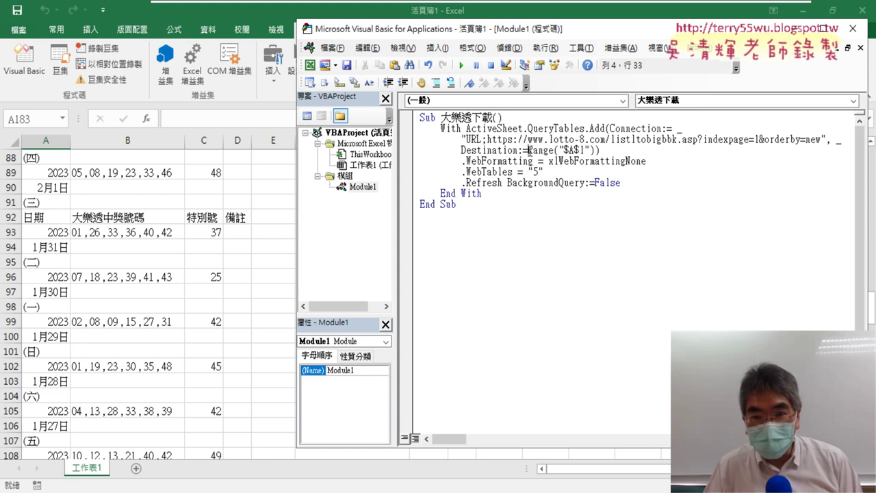
drag(529, 150, 595, 150)
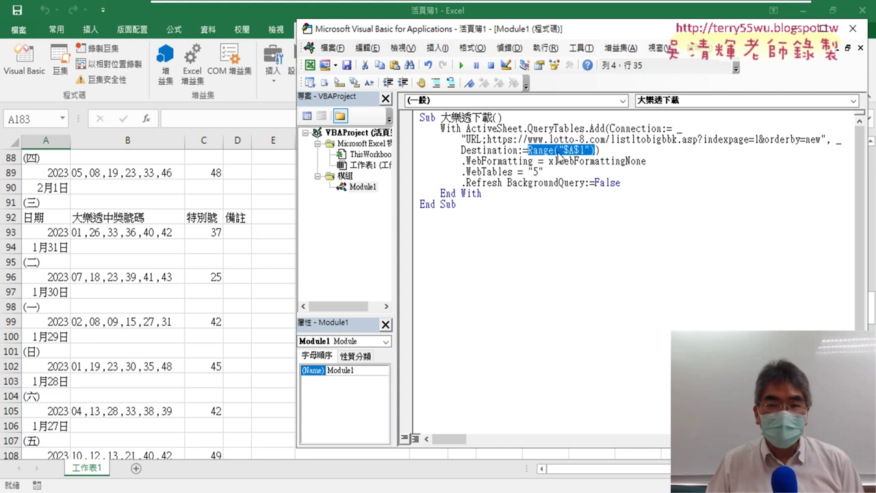
click(566, 150)
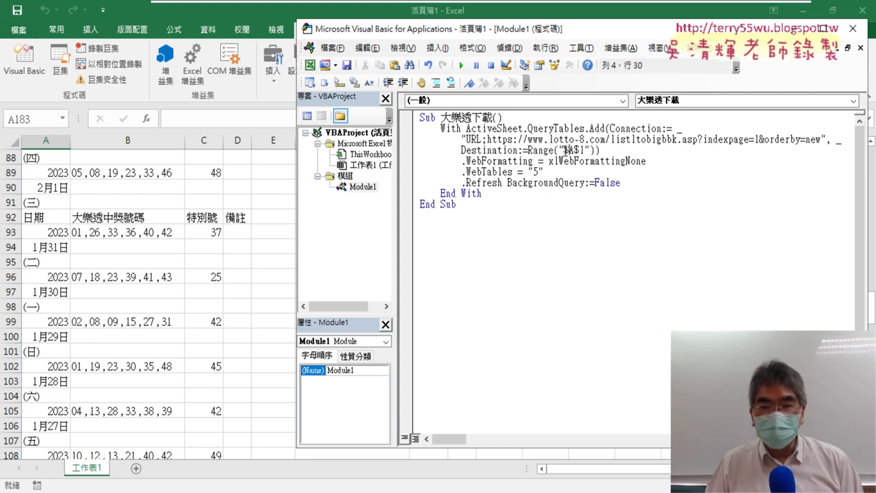
double_click(566, 150)
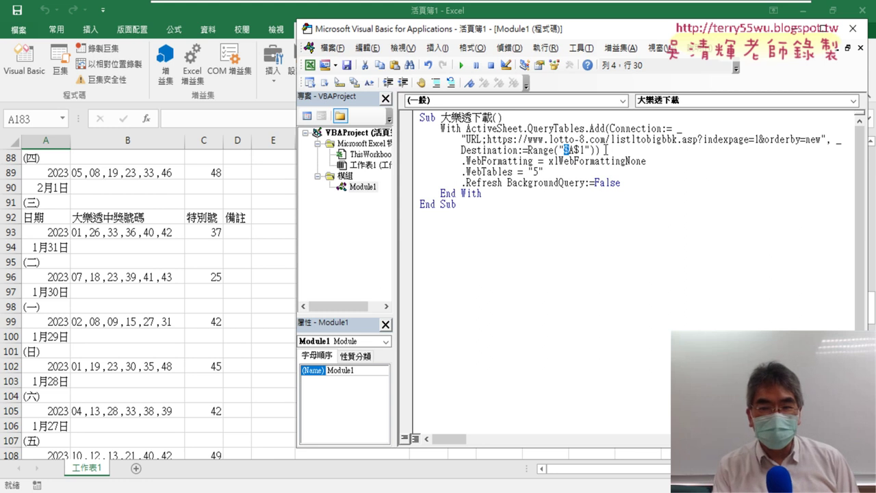
key(Delete)
key(Right)
key(Delete)
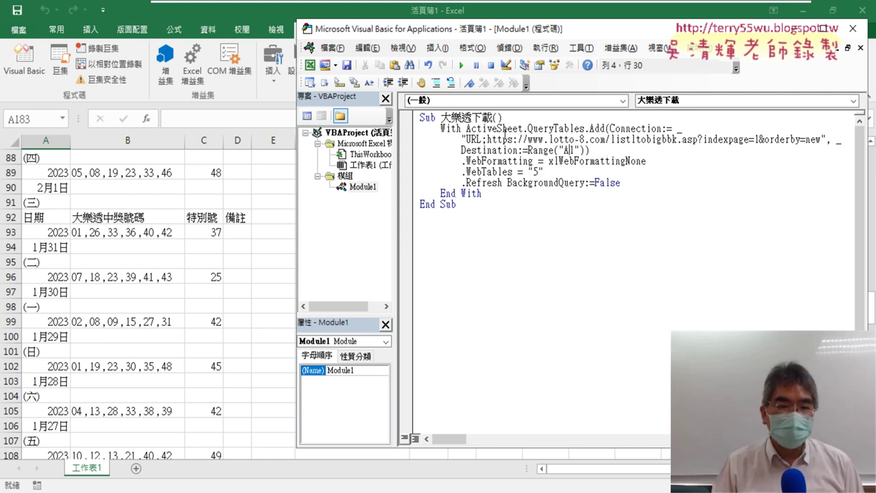
click(515, 117)
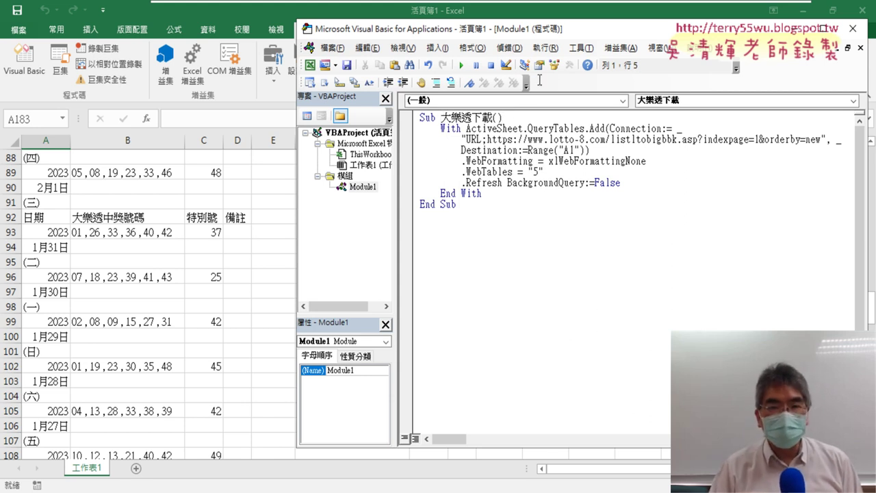
Step: Paste a copy of the download macro below it and rename it Sub 批次大樂透下載()
drag(471, 207, 413, 111)
right_click(454, 147)
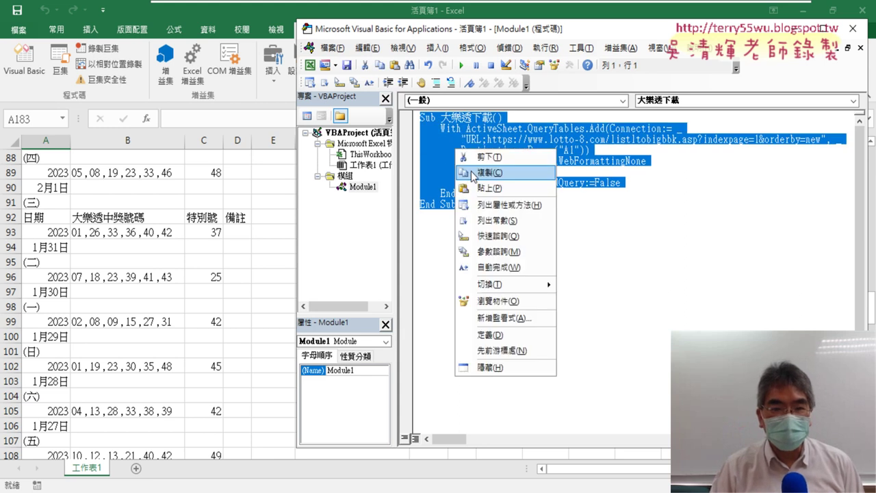
click(472, 172)
click(453, 226)
key(ctrl+v)
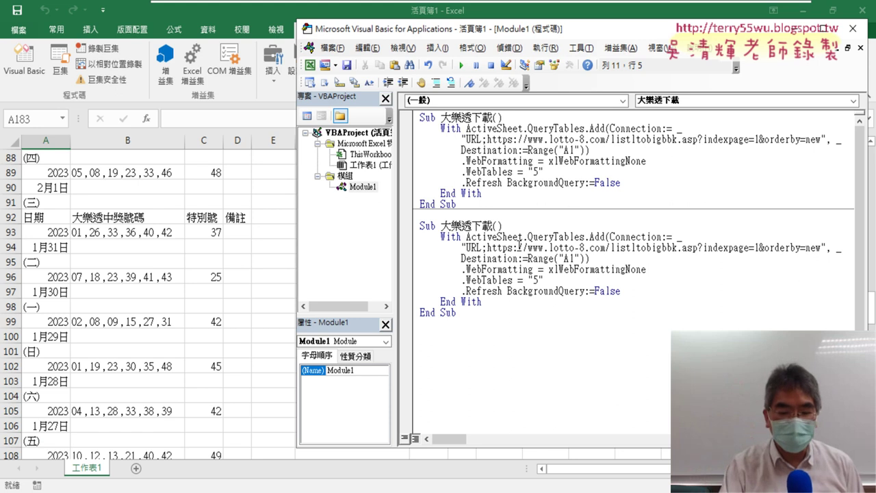
text(批次)
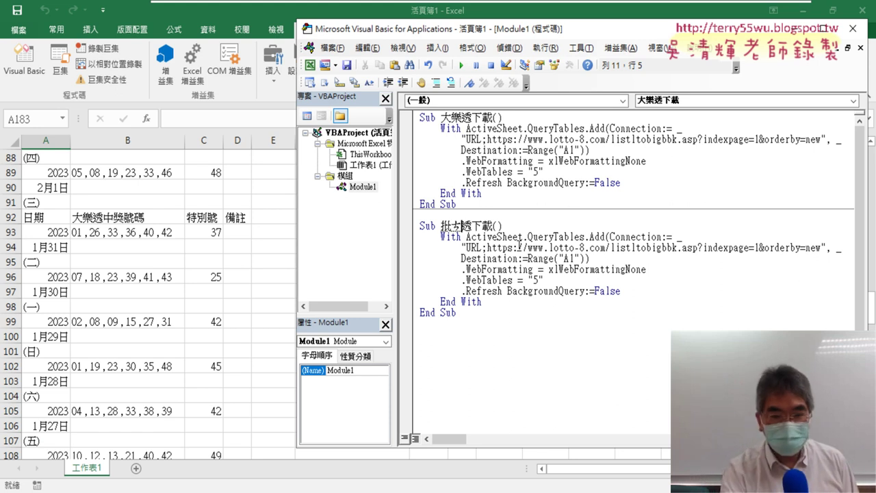
text(大樂)
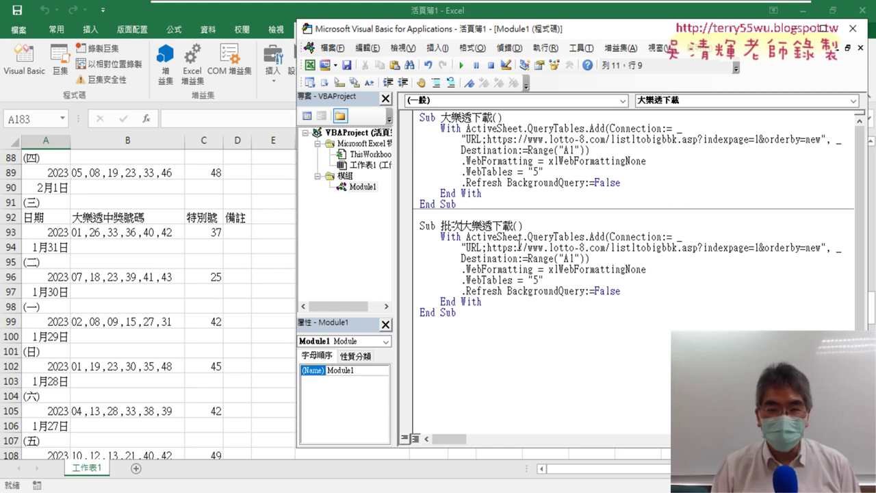
key(Return)
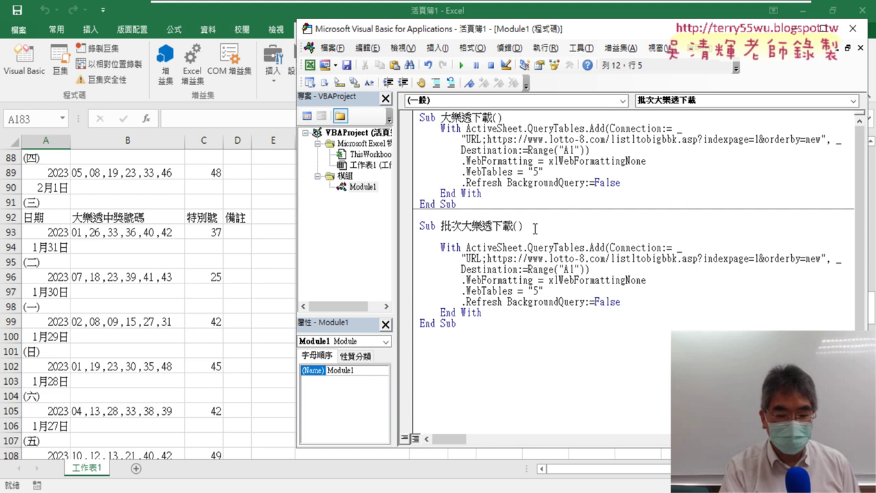
Step: Add Cells.Clear as the batch macro's first statement
text(cells)
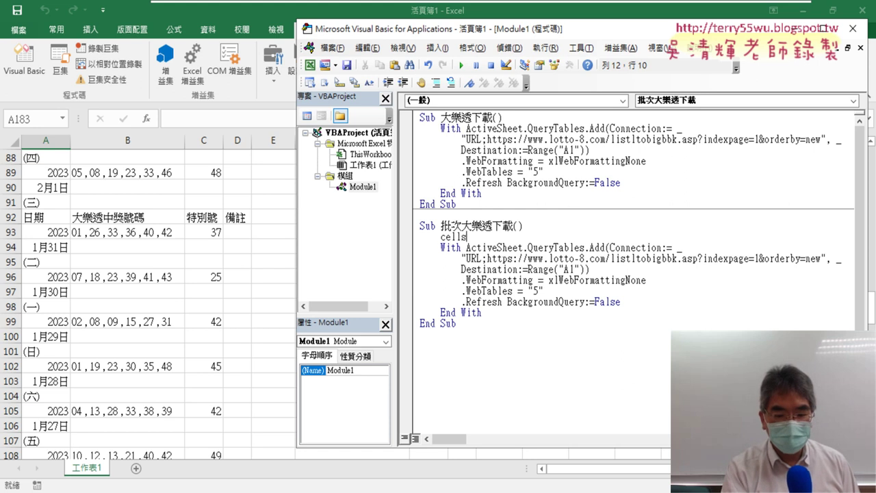
text(.c)
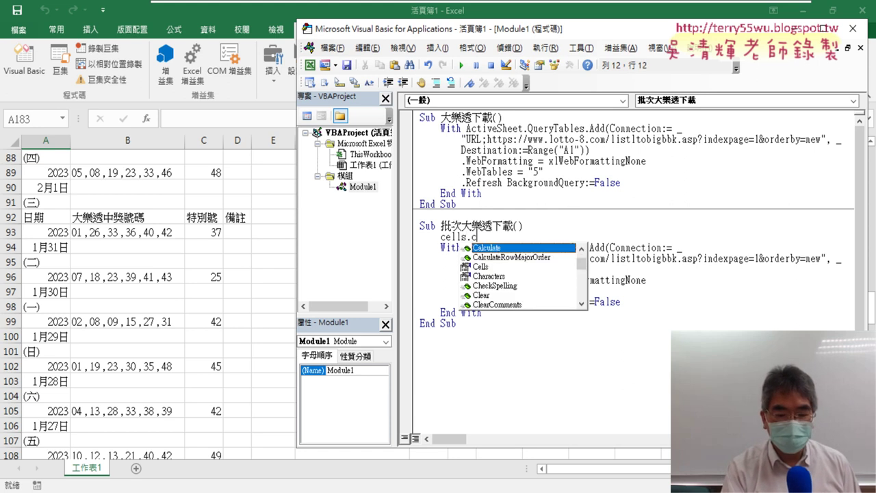
text(l)
key(space)
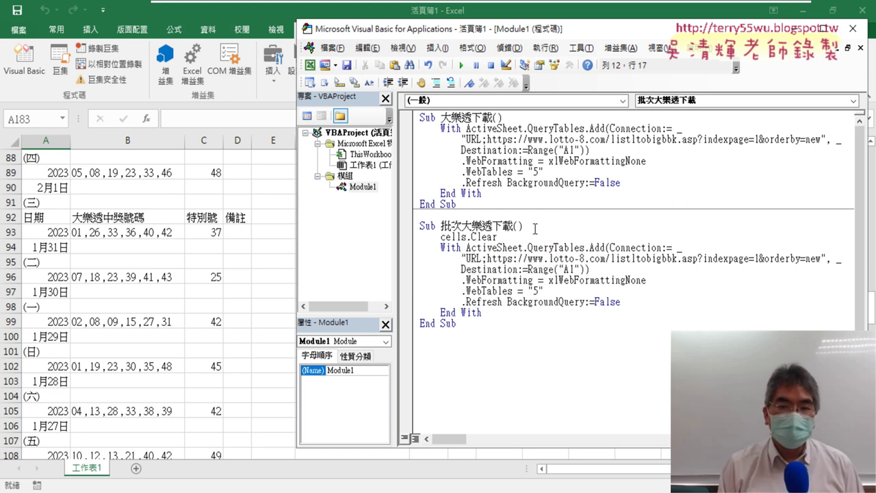
key(Return)
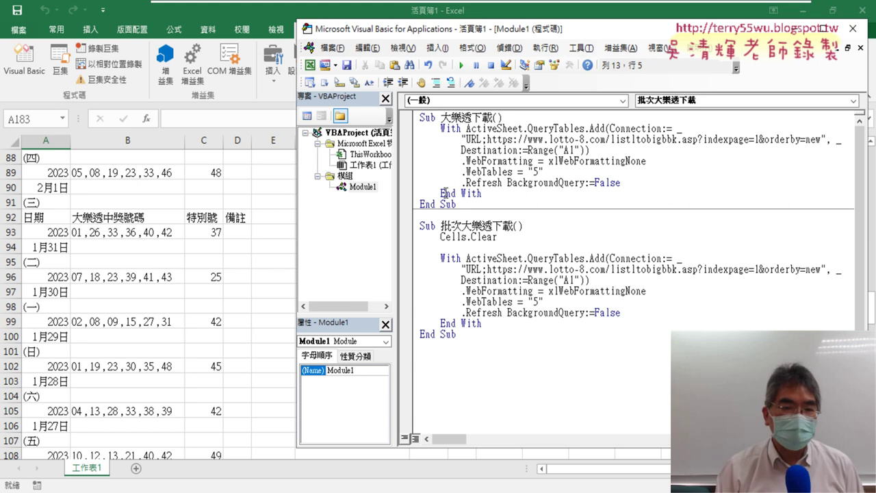
Step: Clear the whole worksheet, confirm deleting the web query, and return to the VBA editor
click(12, 143)
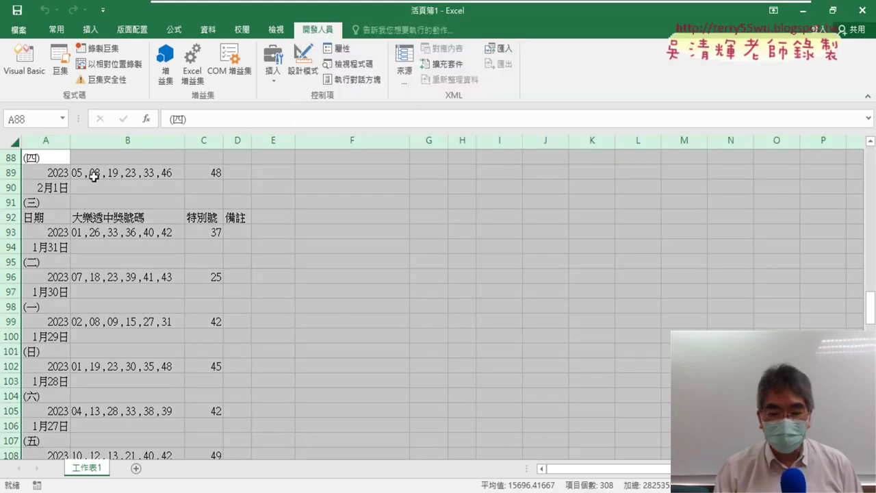
key(F5)
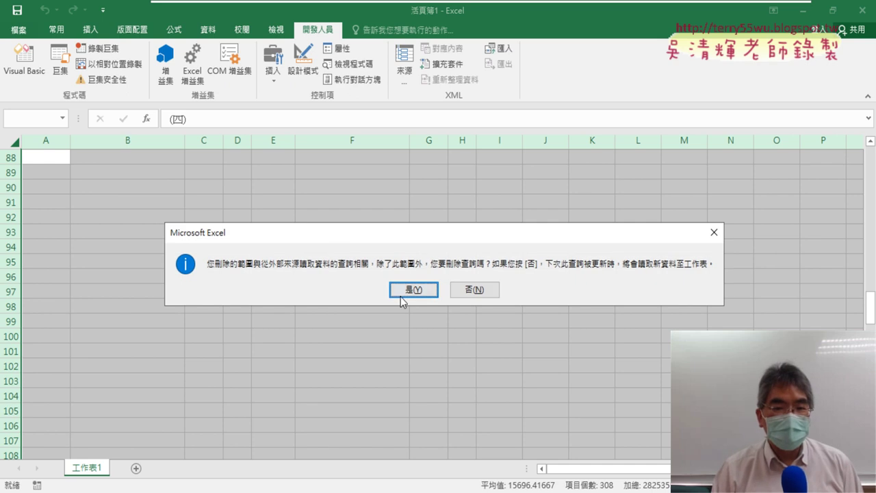
click(410, 291)
click(24, 60)
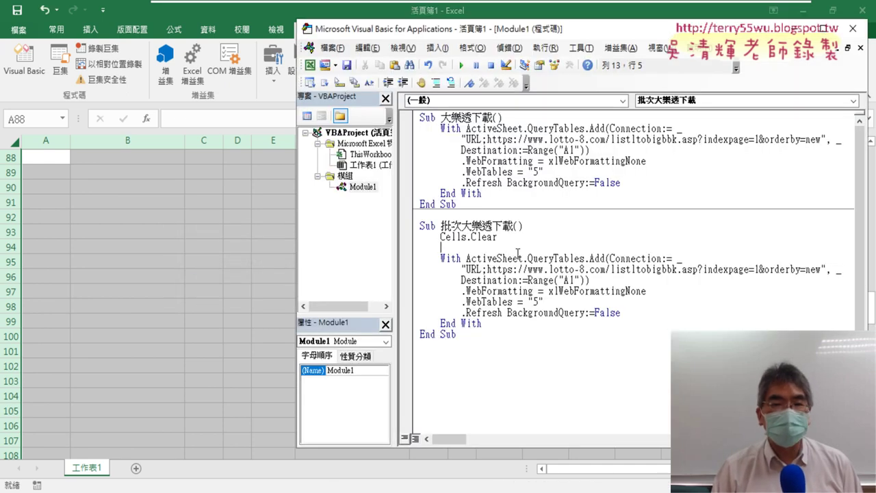
Step: Insert a blank line between Cells.Clear and the With block
drag(509, 241, 445, 238)
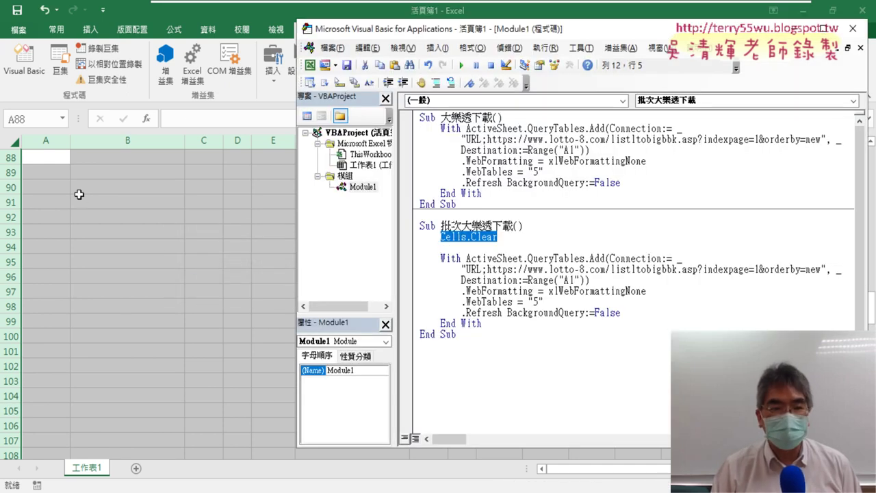
click(518, 247)
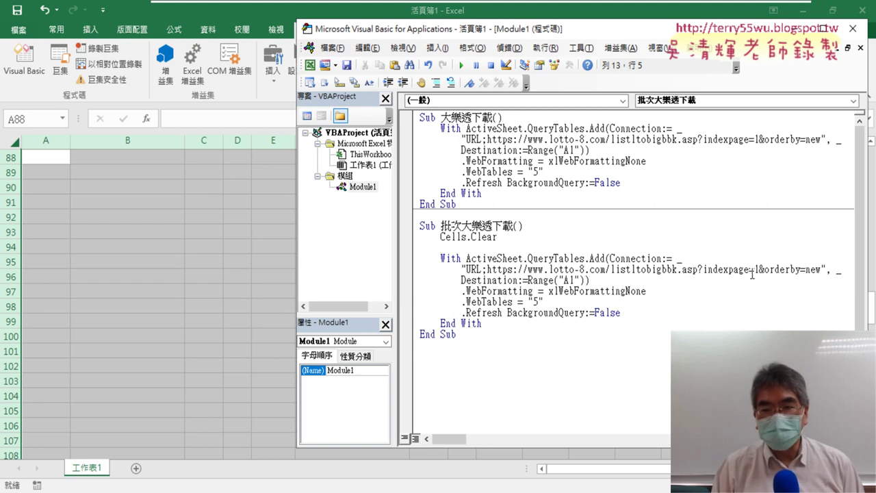
drag(754, 271, 758, 272)
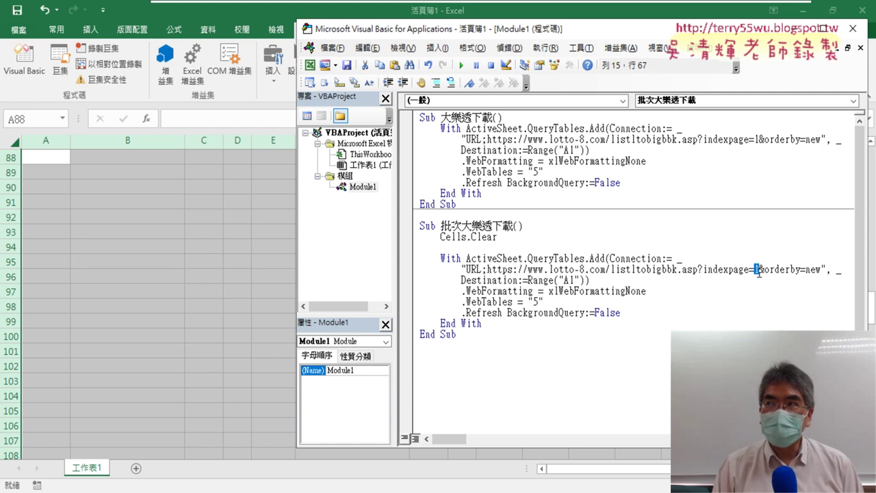
click(586, 248)
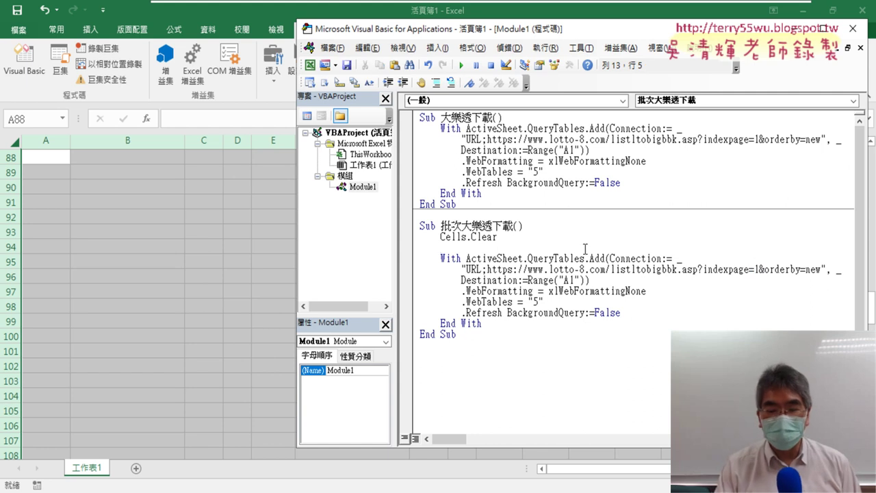
key(Return)
text(f)
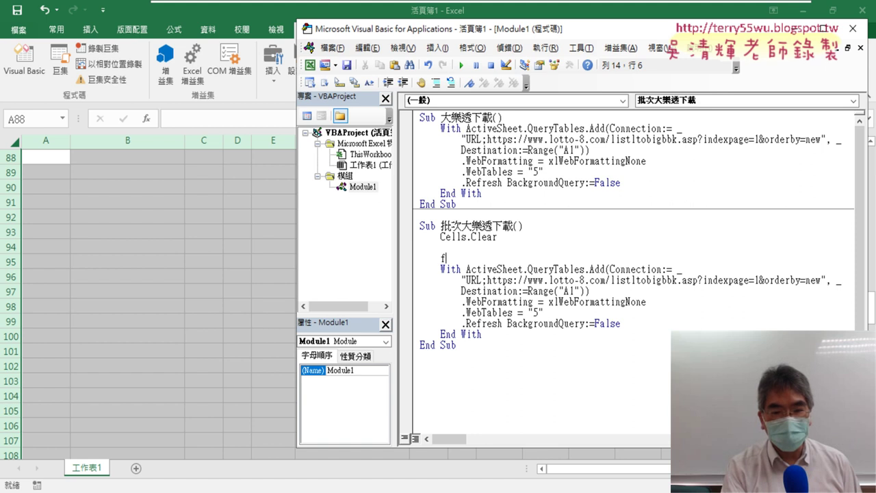
Step: Write a For i = 1 To 70 line with a matching Next below it
text(or i)
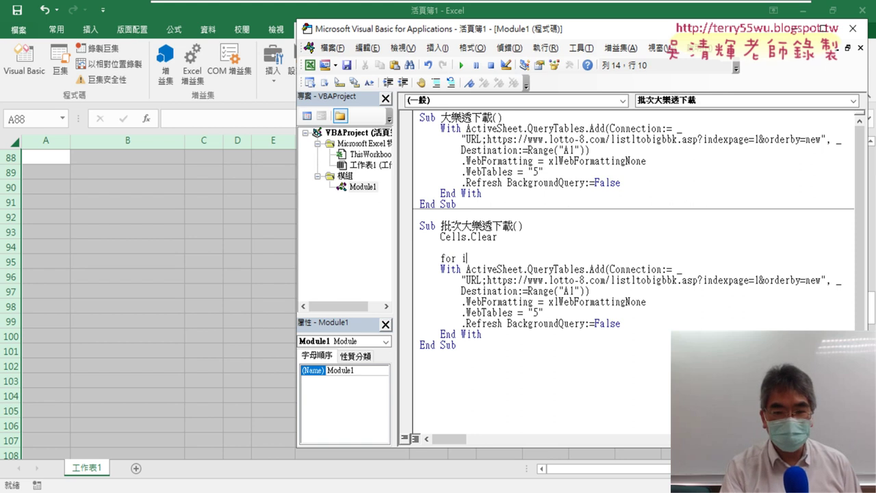
text(=1 )
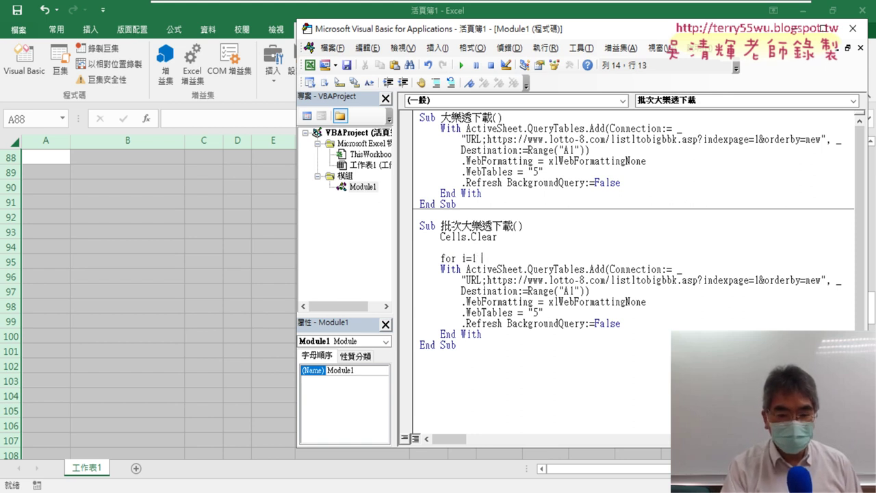
text(to)
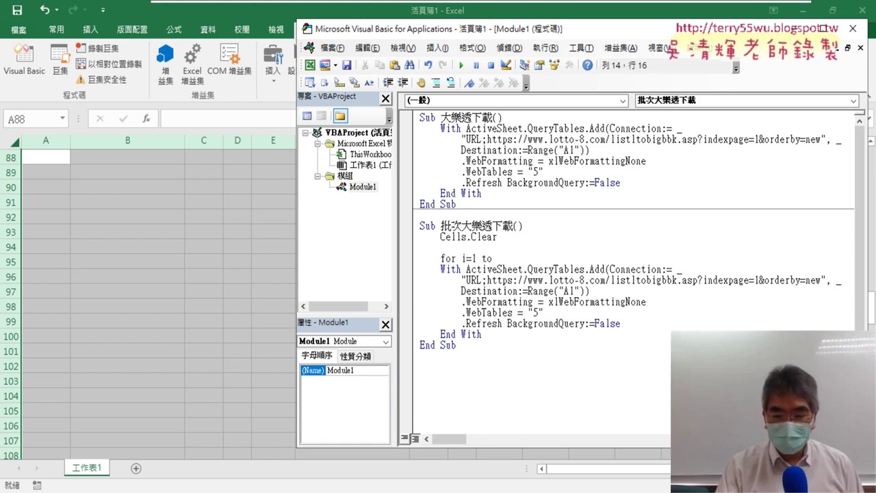
text( 70)
key(Return)
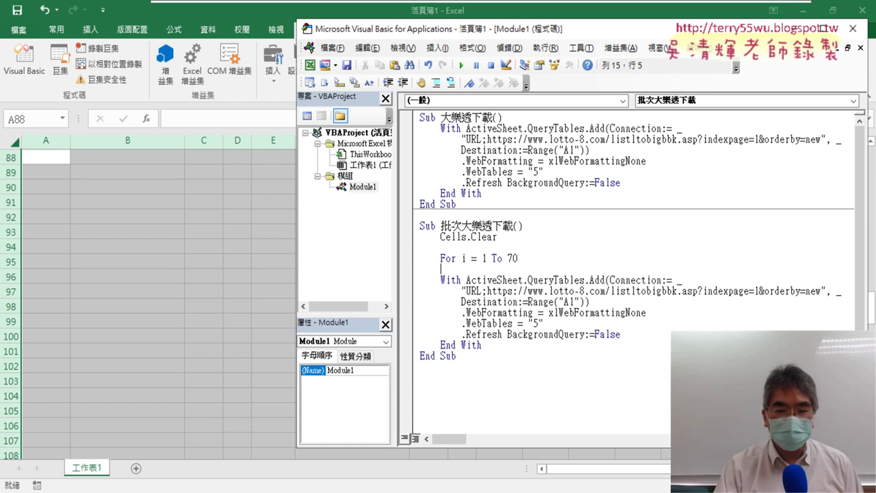
key(Return)
text(ne)
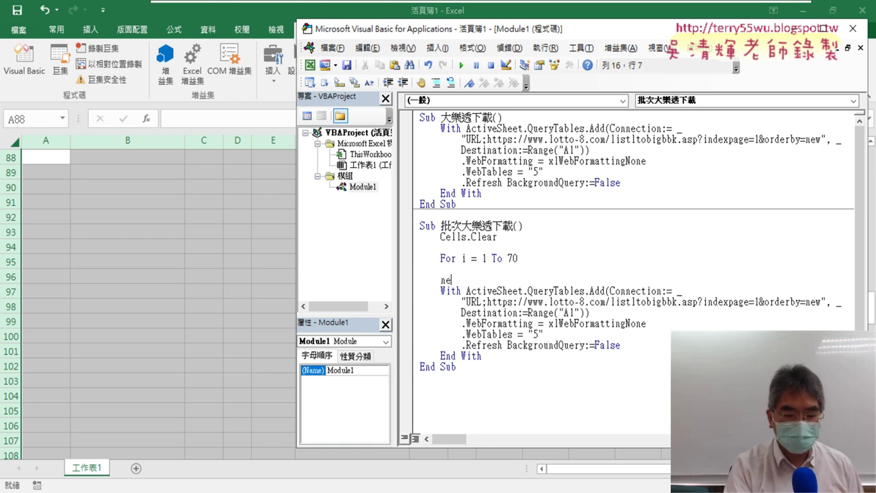
text(xt)
key(ctrl+End)
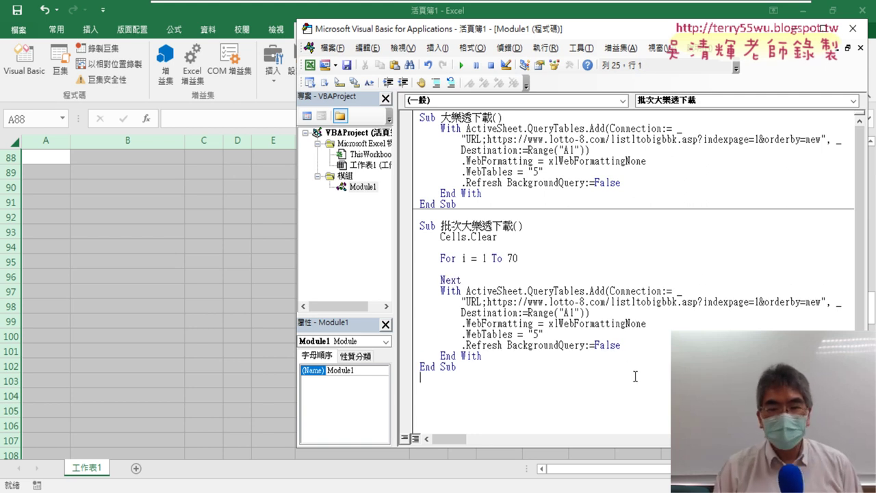
Step: Move the With…End With block above Next and indent it one level
double_click(463, 258)
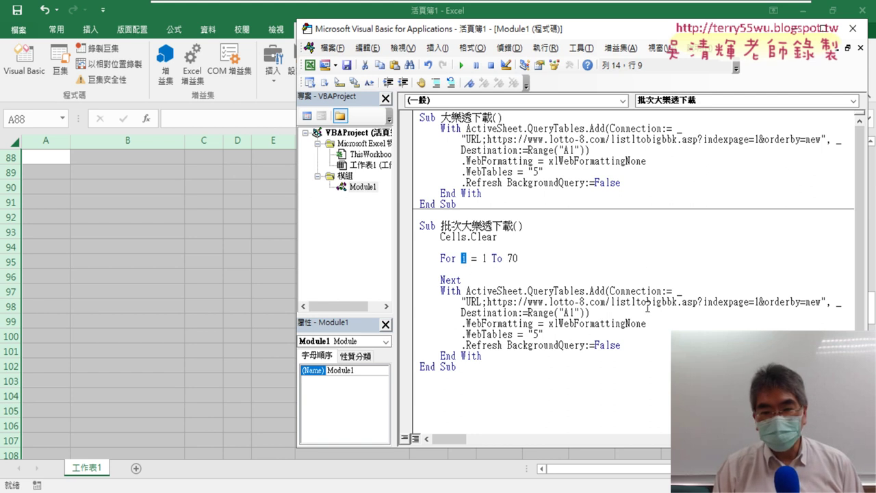
drag(497, 357, 430, 294)
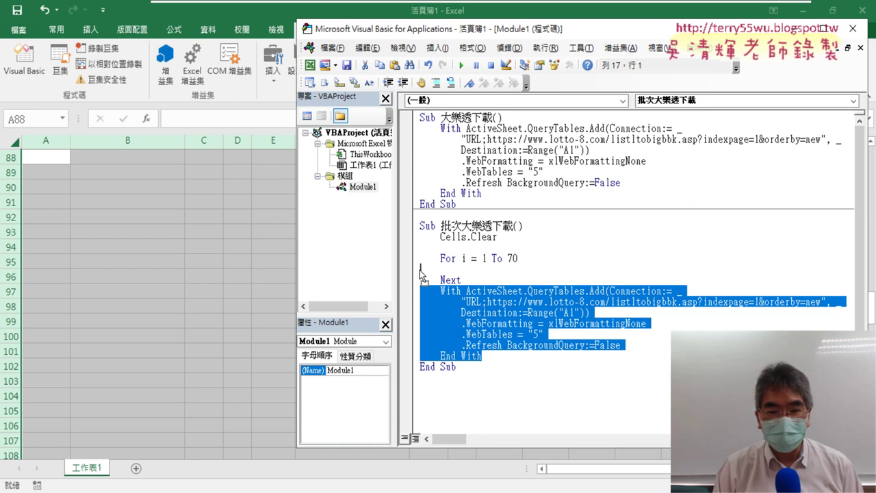
drag(421, 273, 421, 271)
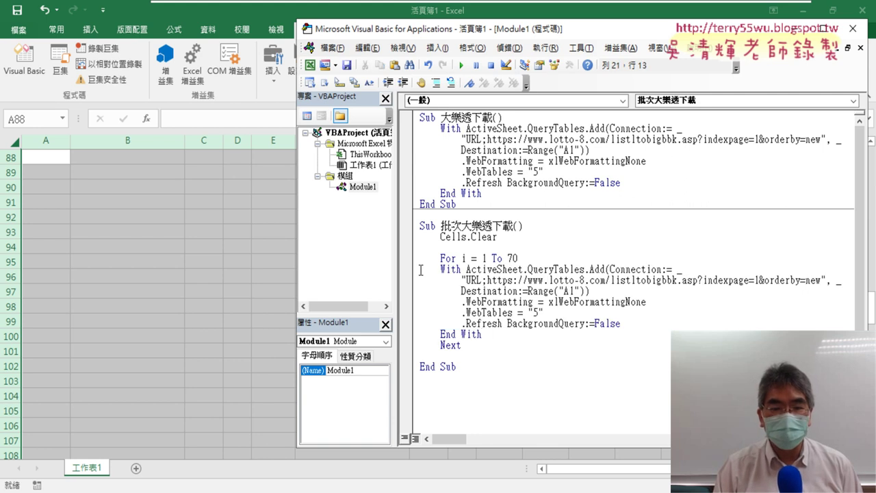
drag(484, 336, 409, 274)
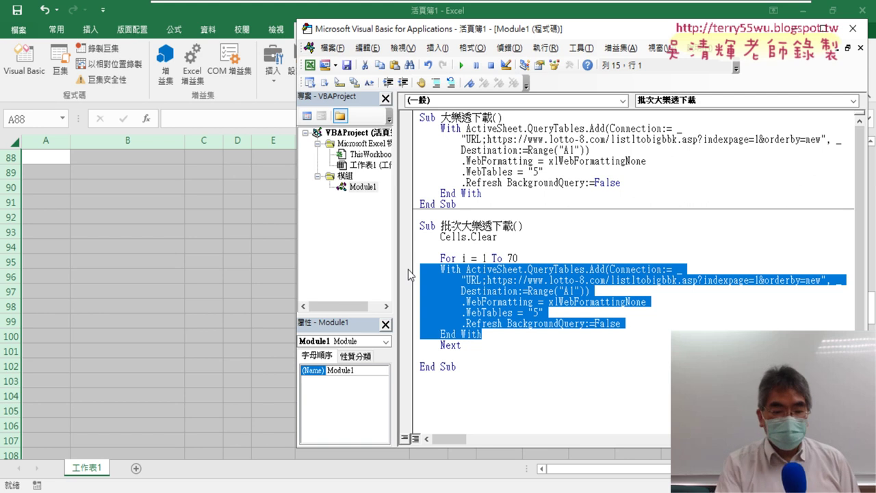
key(Tab)
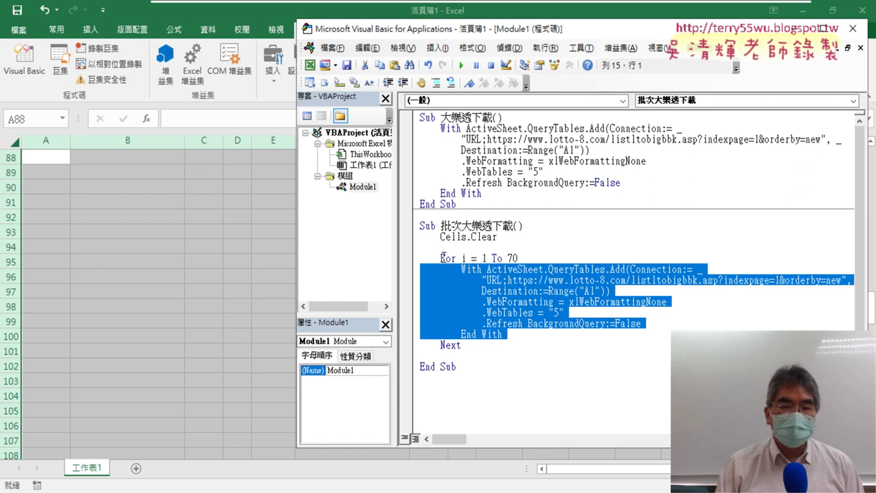
Step: Delete the extra blank line after Next and reposition and widen the code window
drag(458, 37, 319, 35)
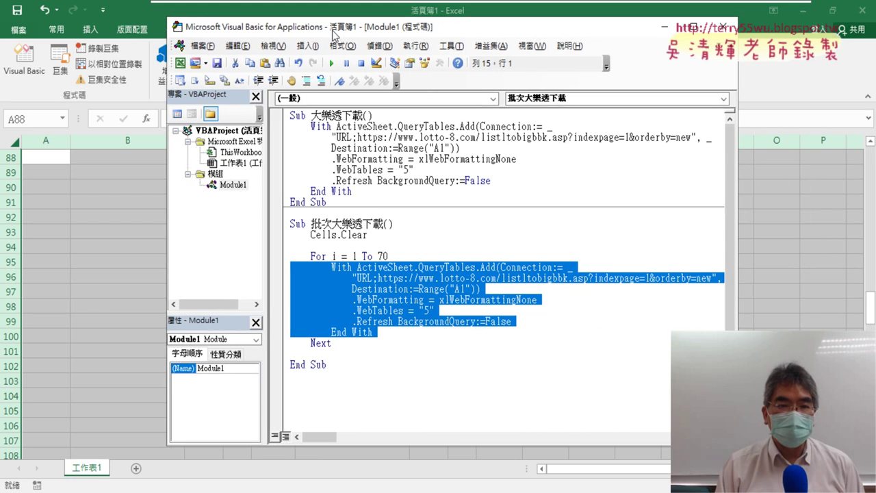
click(339, 350)
key(Delete)
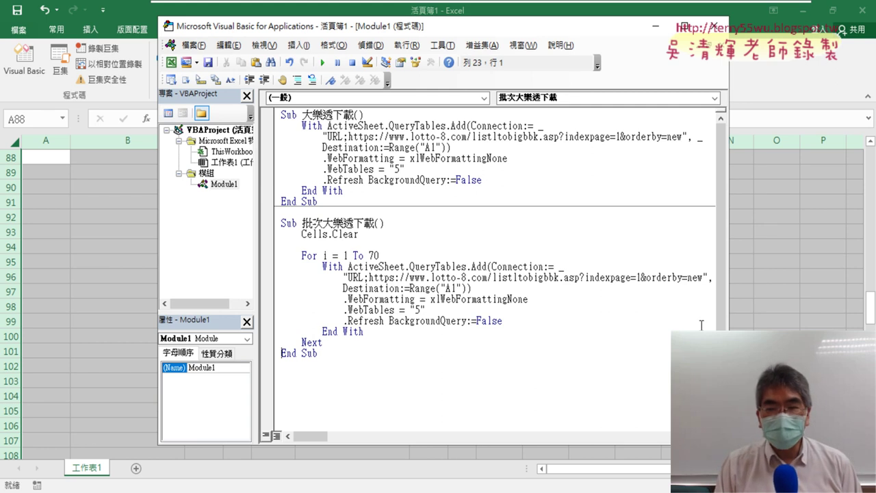
drag(729, 327, 828, 327)
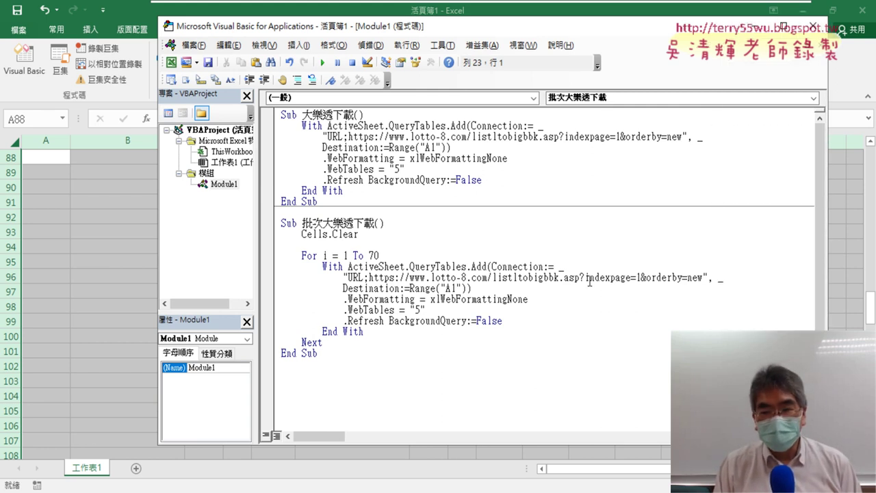
Step: Replace the fixed page 1 after indexpage= with " & i & " in the URL
double_click(637, 278)
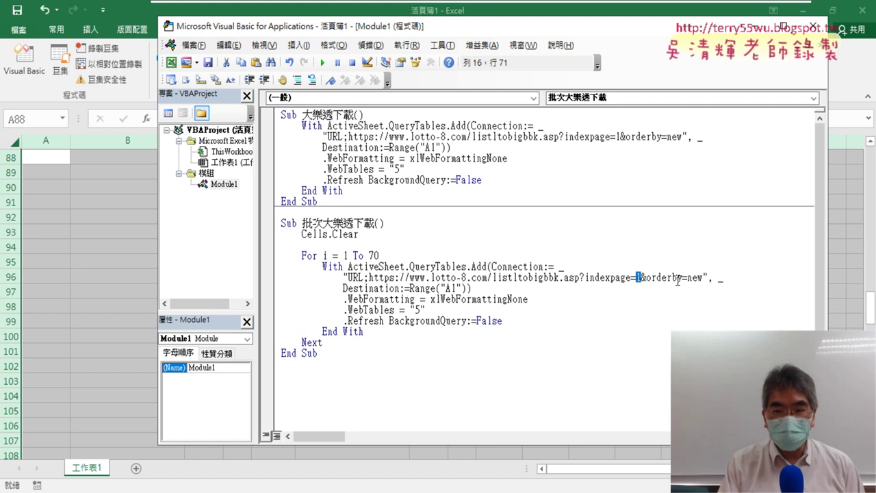
text(")
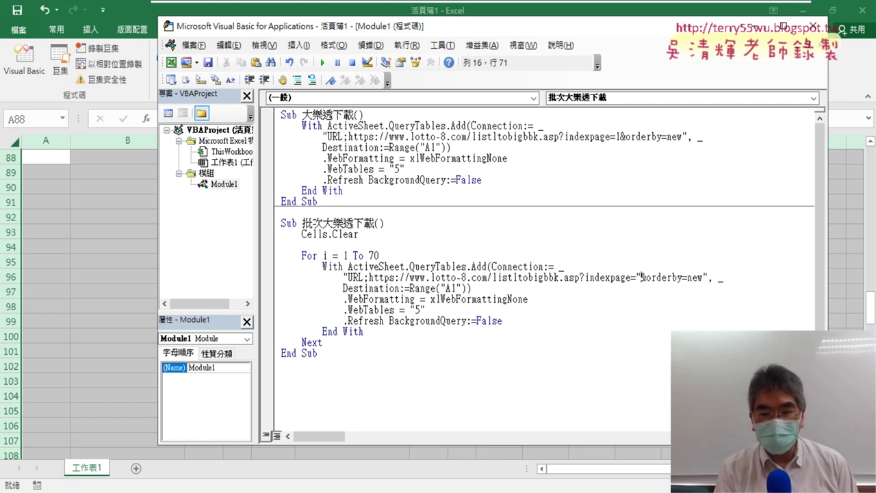
text(")
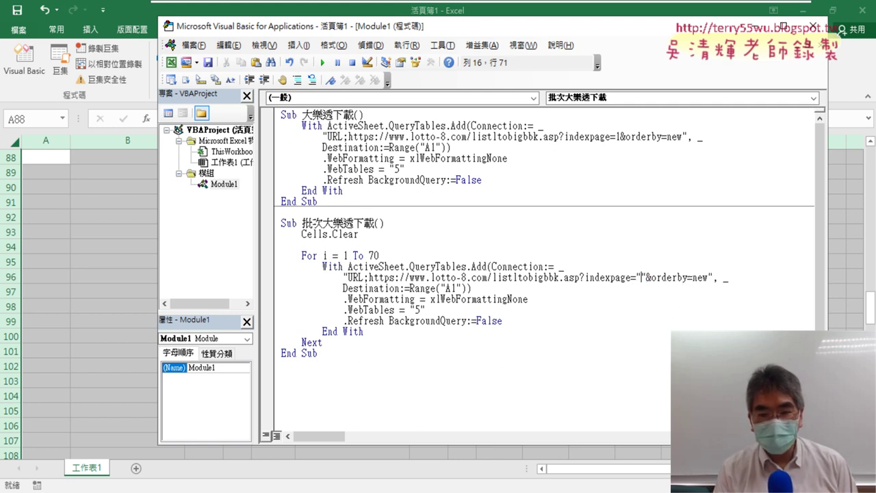
text(&&)
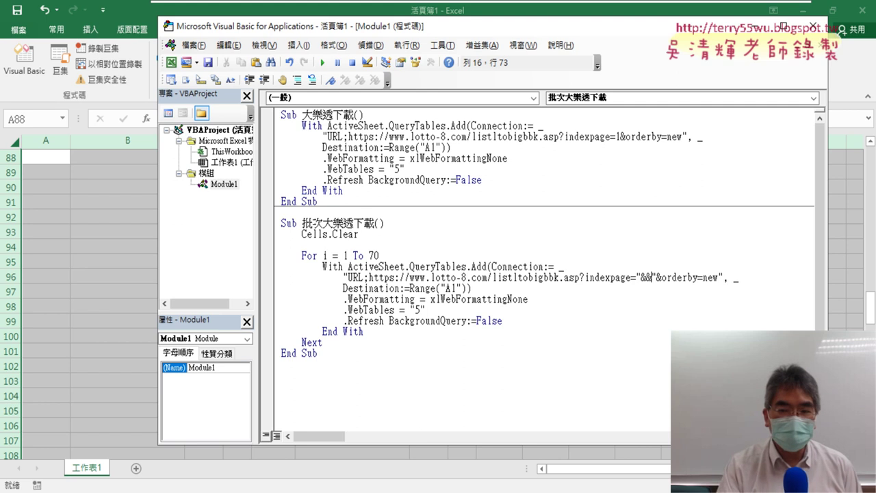
click(646, 277)
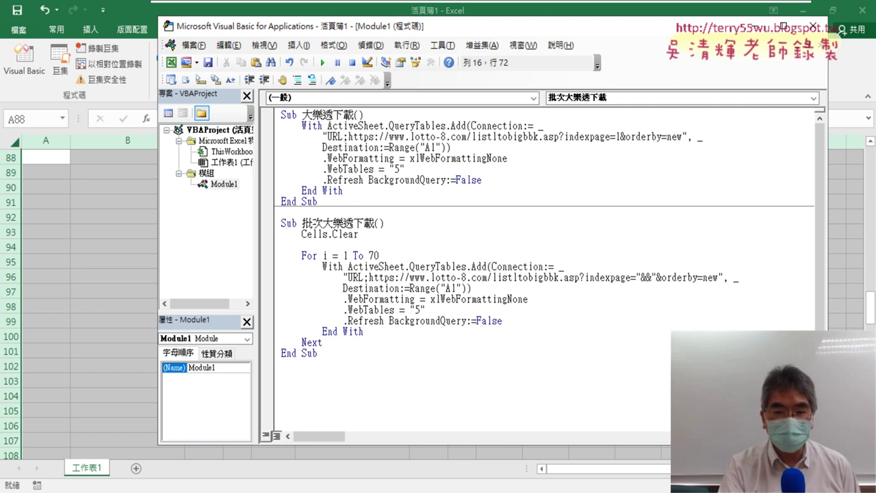
text(i)
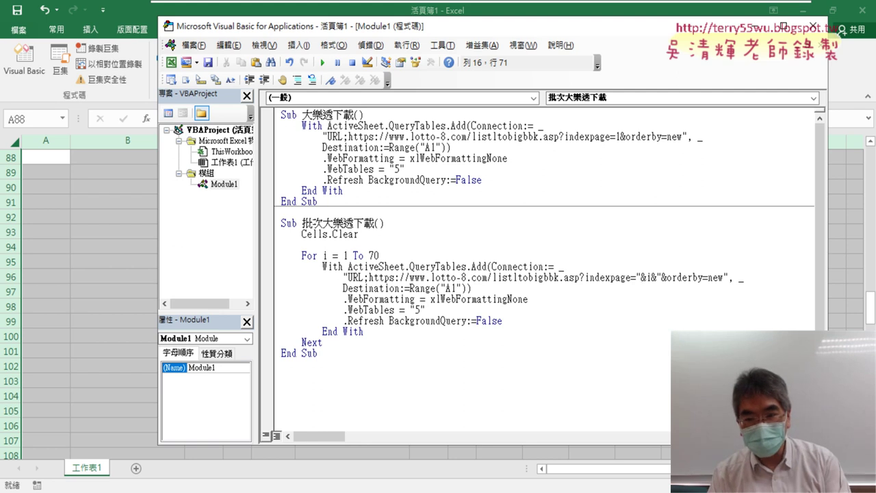
key(Right)
key(Right)
key(Right)
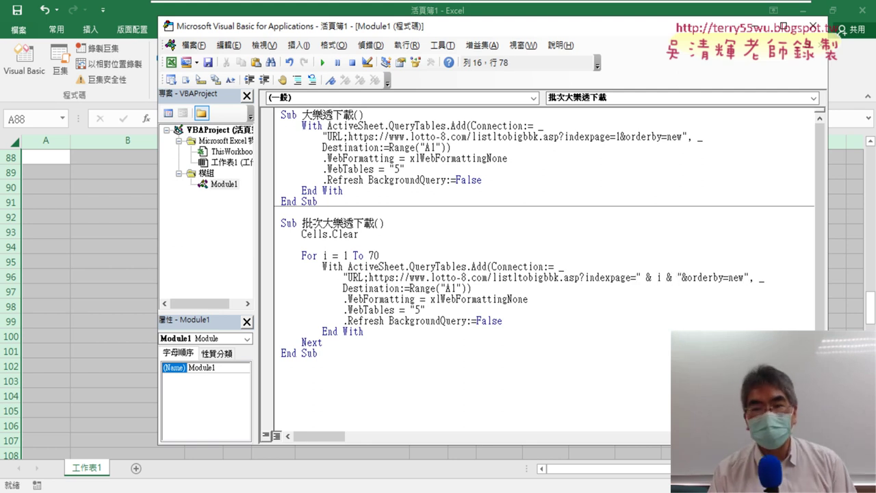
drag(636, 277, 683, 279)
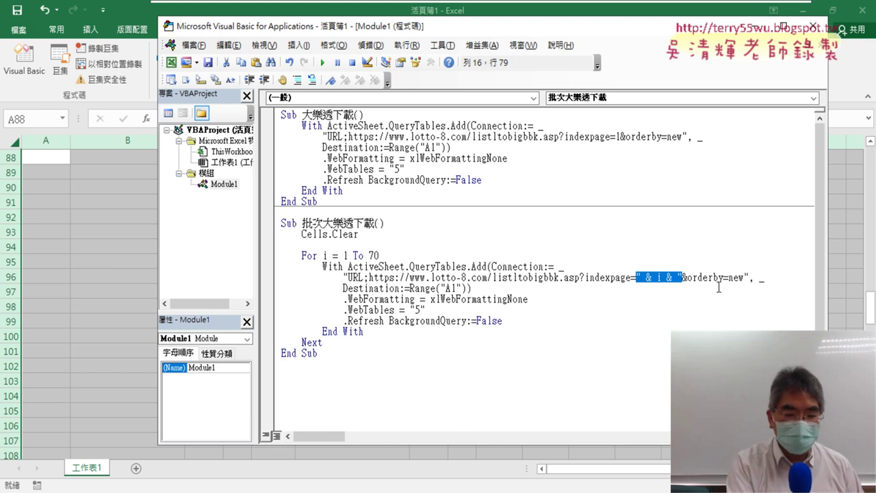
drag(662, 222, 661, 253)
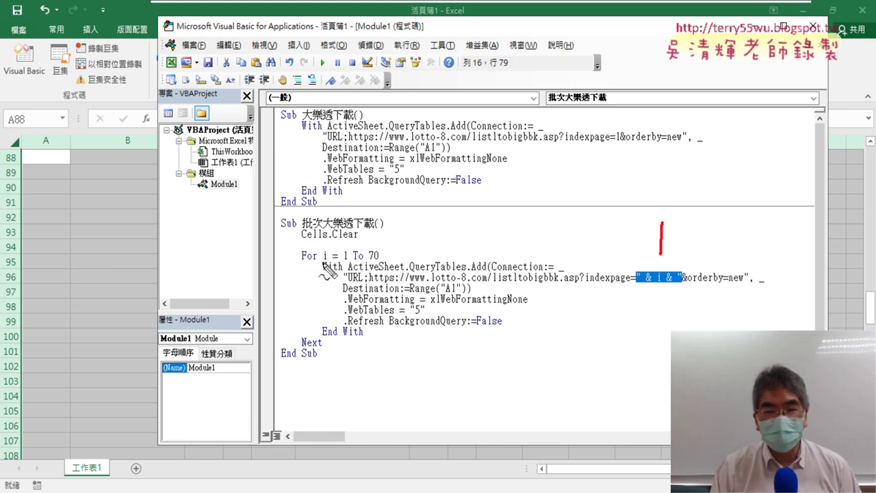
drag(321, 263, 381, 261)
drag(330, 250, 652, 257)
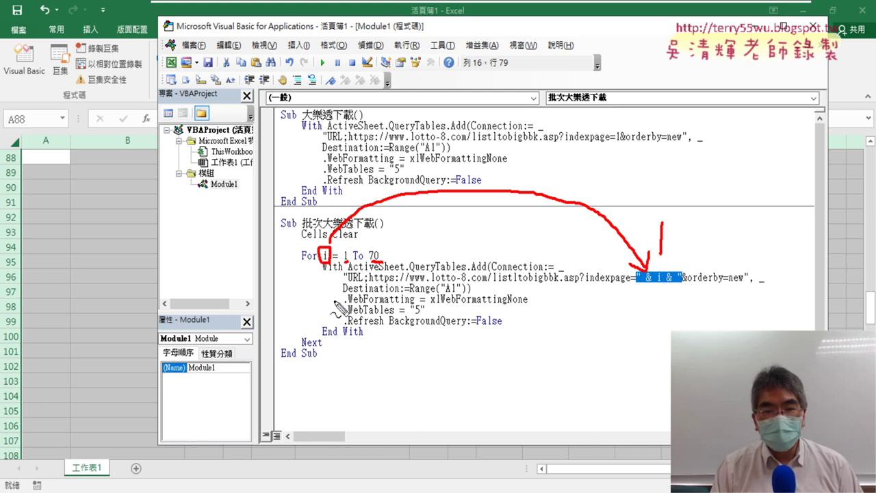
mouse_move(326, 339)
mouse_down()
mouse_move(298, 337)
mouse_move(290, 266)
mouse_move(297, 271)
mouse_up()
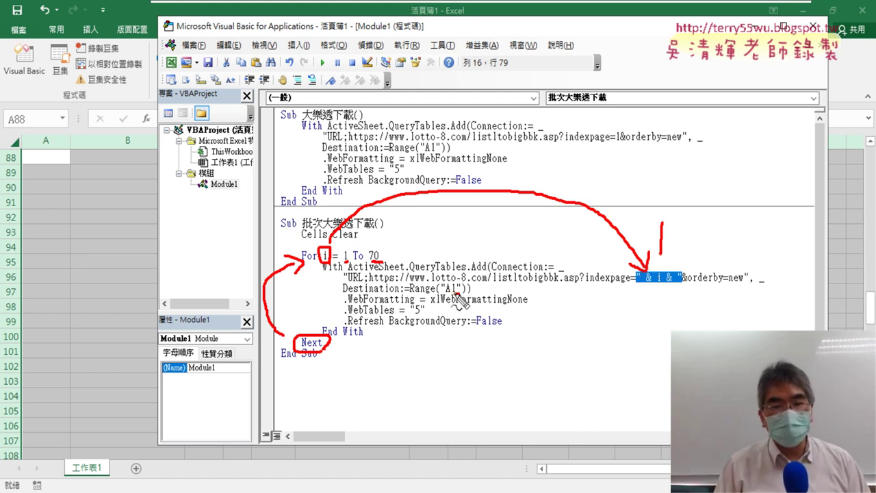
key(Escape)
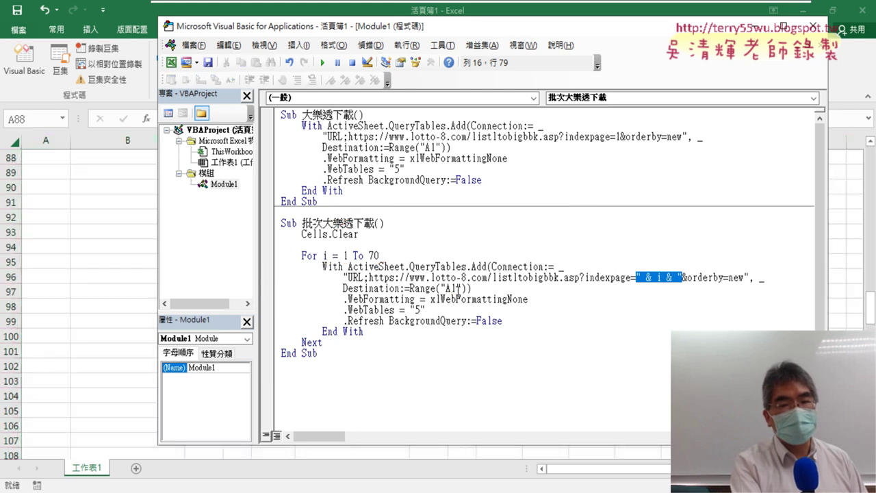
Step: Run the 批次大樂透下載 macro and check where the data in columns B and E ends
click(457, 288)
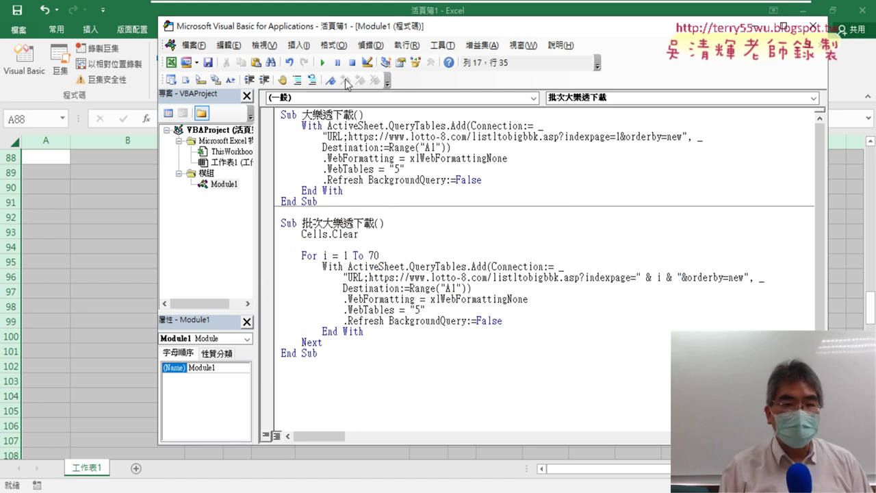
click(324, 62)
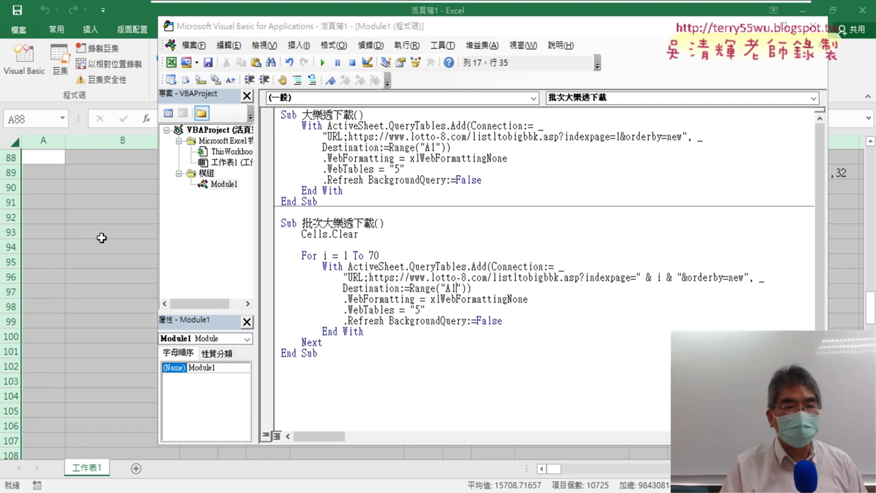
click(101, 238)
scroll(101, 237, up, 5)
scroll(102, 238, up, 5)
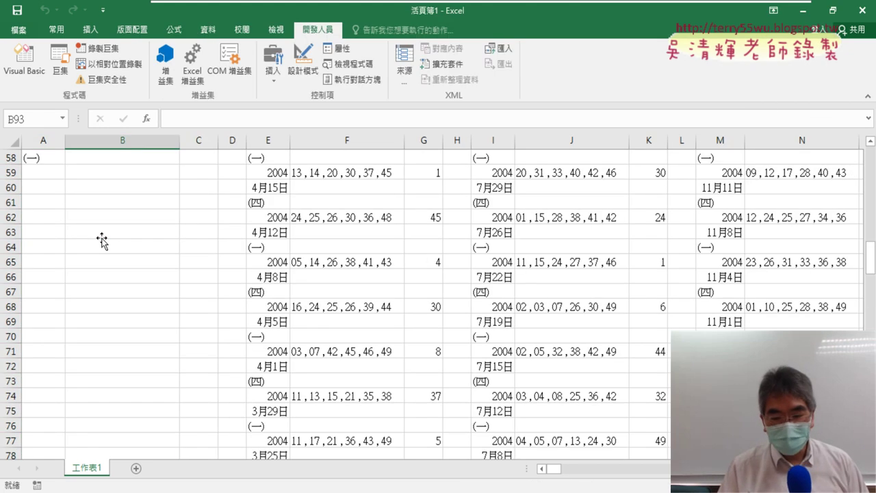
key(ctrl+Up)
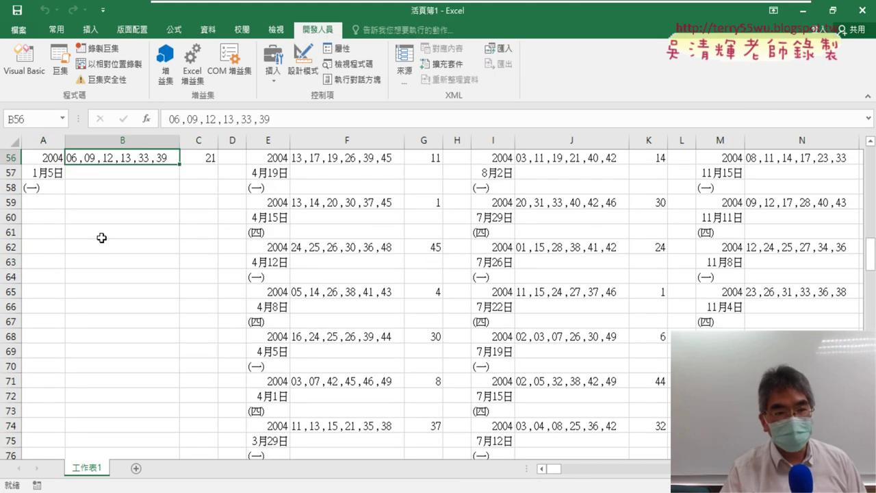
key(ctrl+Up)
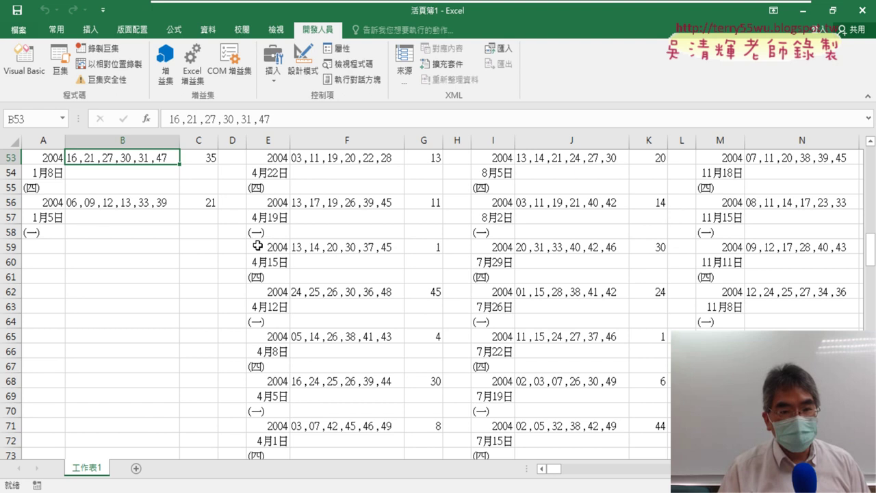
click(267, 245)
key(ctrl+Up)
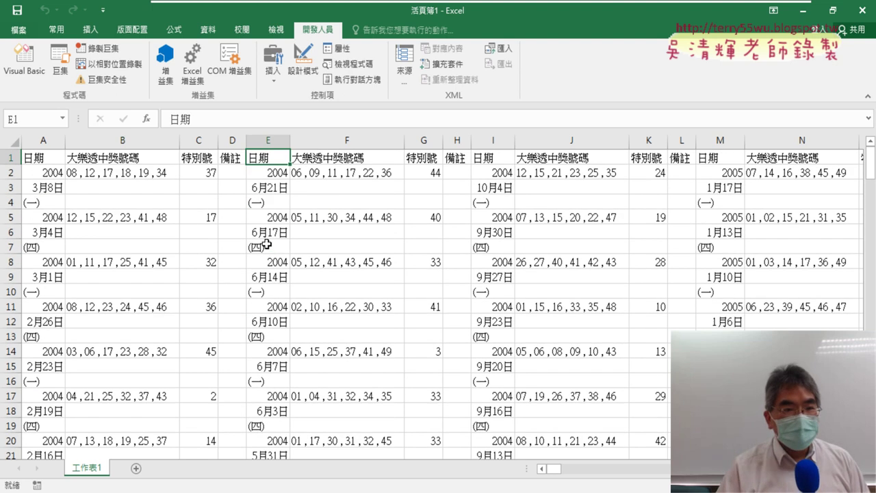
Step: Inspect the blocks A–D, E–H, I–L and the last draw record in JQ2:JT3
drag(232, 141, 44, 146)
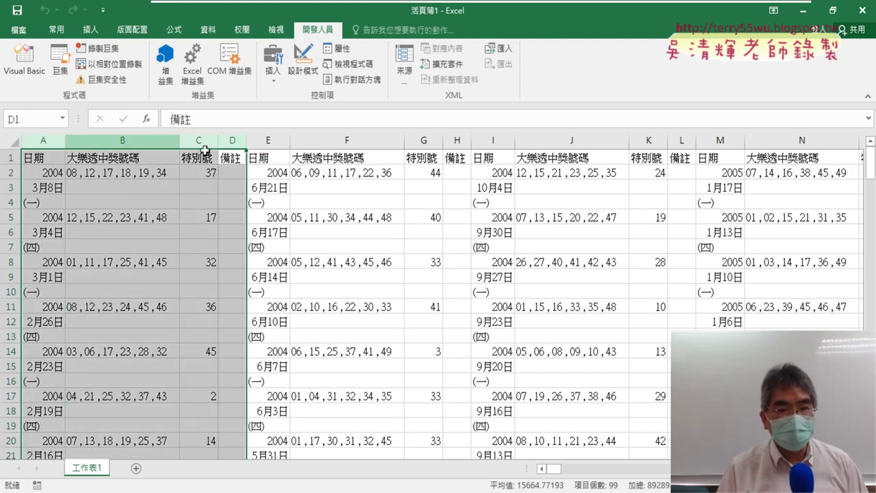
drag(456, 140, 271, 143)
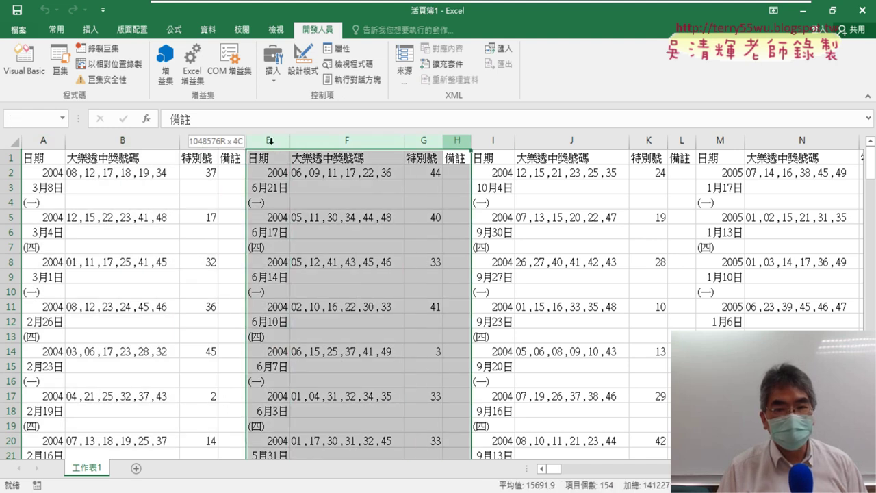
drag(682, 140, 496, 143)
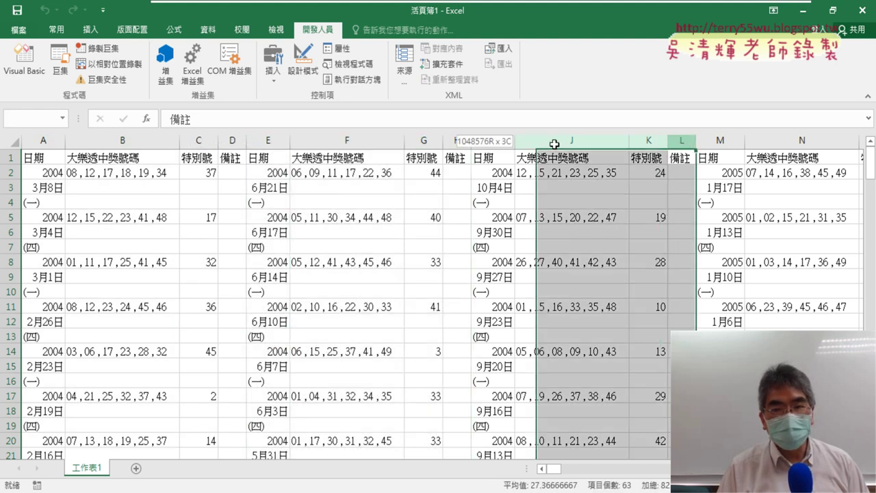
click(488, 158)
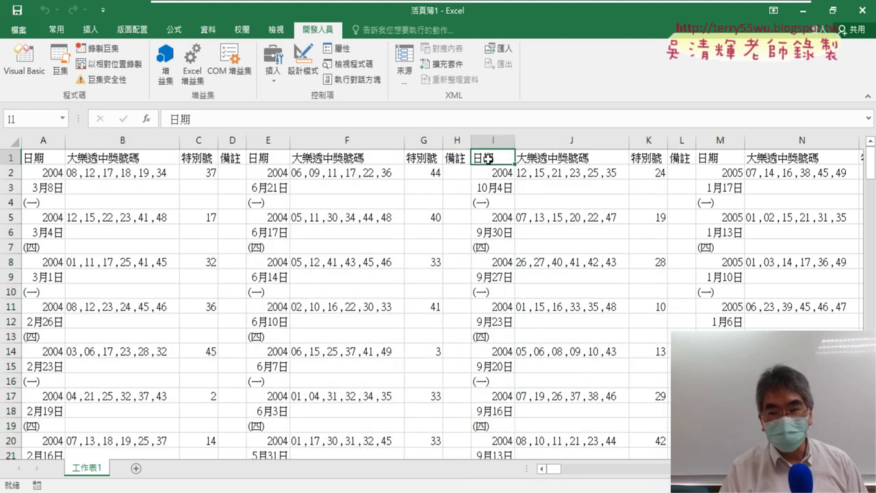
key(ctrl+Right)
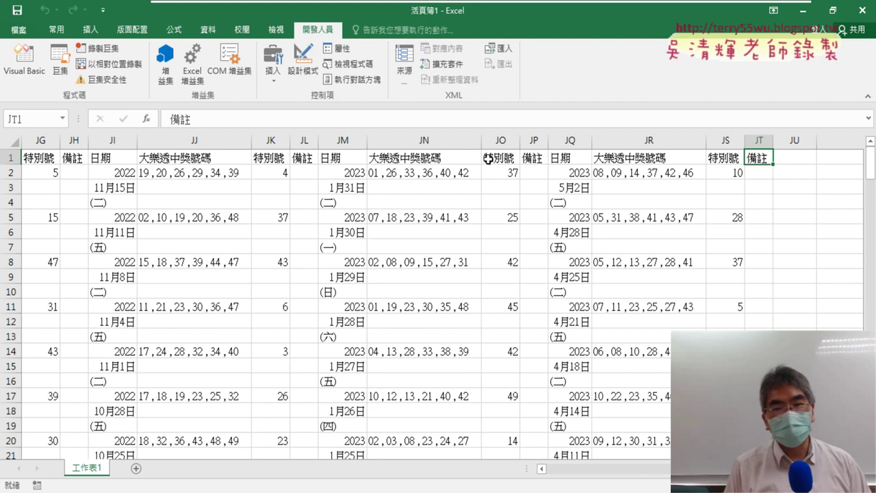
drag(570, 173, 748, 183)
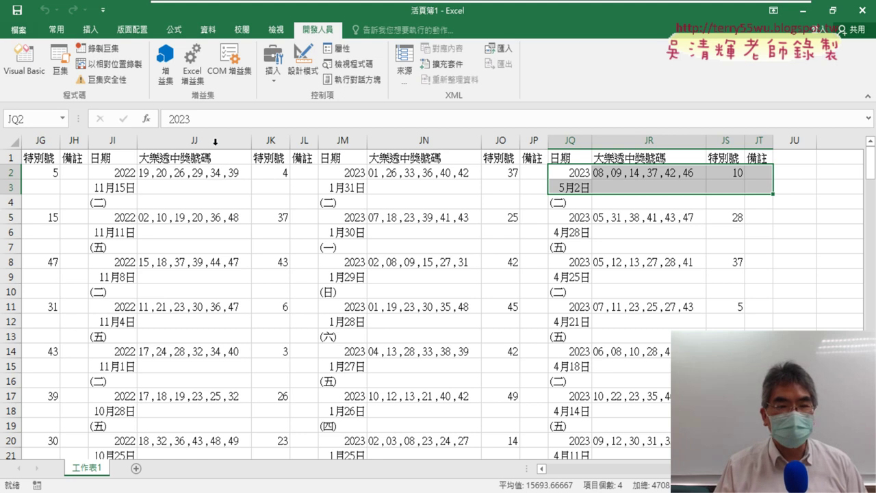
Step: Clear the whole worksheet, including its linked web queries
click(12, 145)
key(Delete)
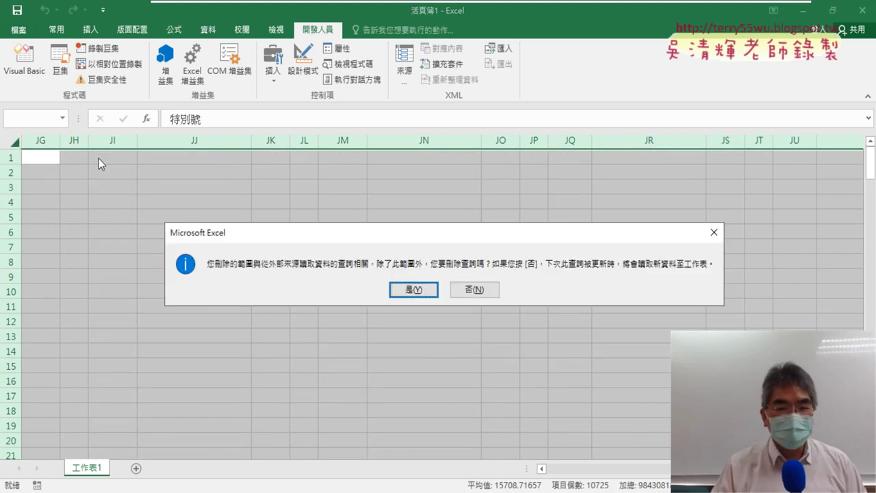
click(414, 290)
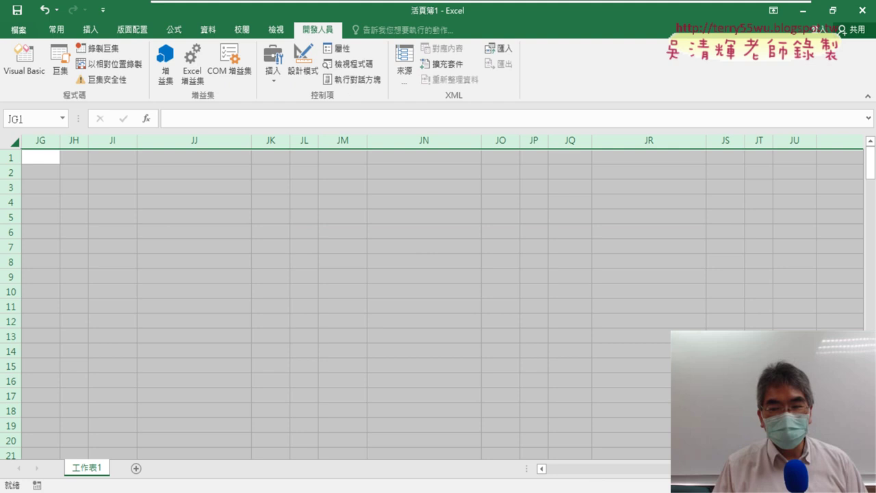
drag(587, 469, 543, 469)
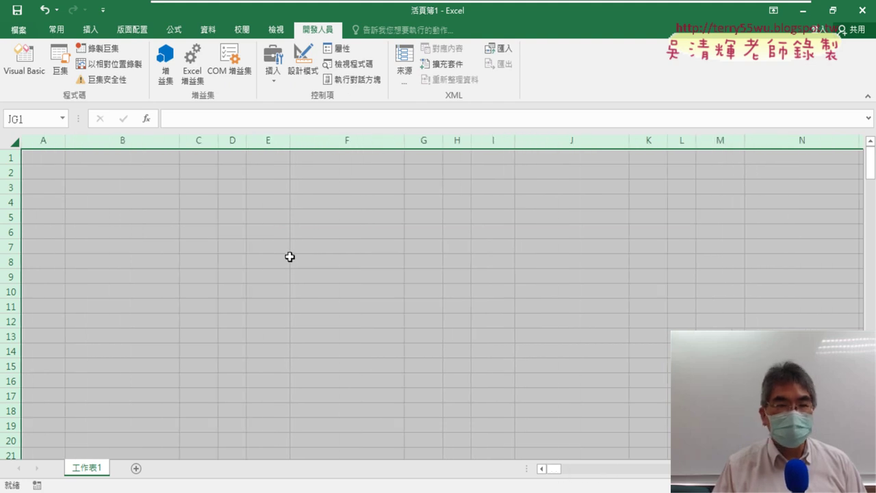
Step: Set a breakpoint on QueryTables.Add, run the macro, and step through the refresh to Next
click(26, 62)
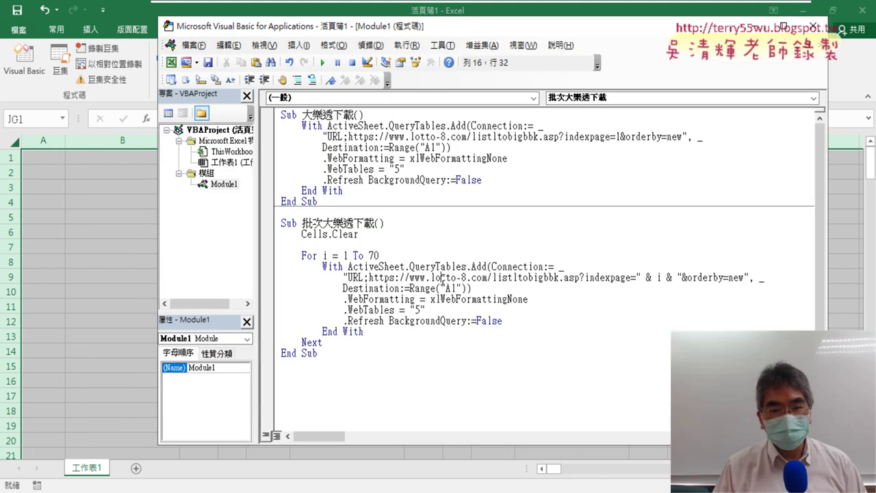
click(273, 278)
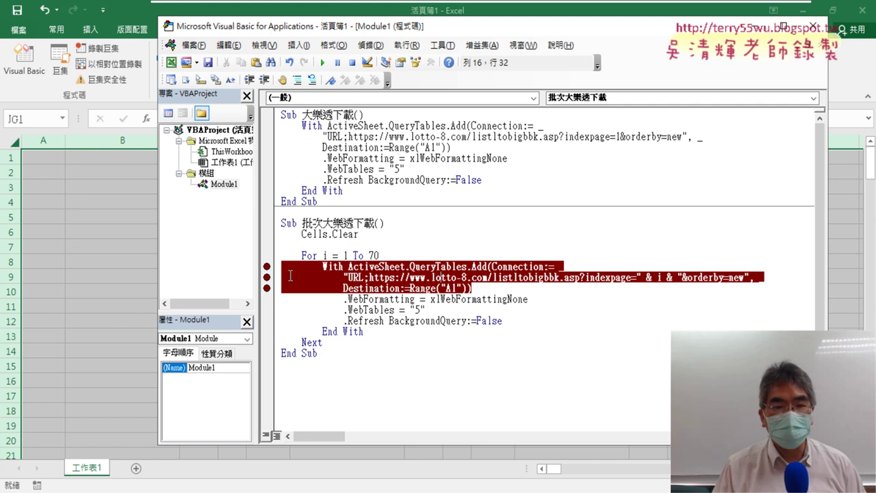
click(322, 63)
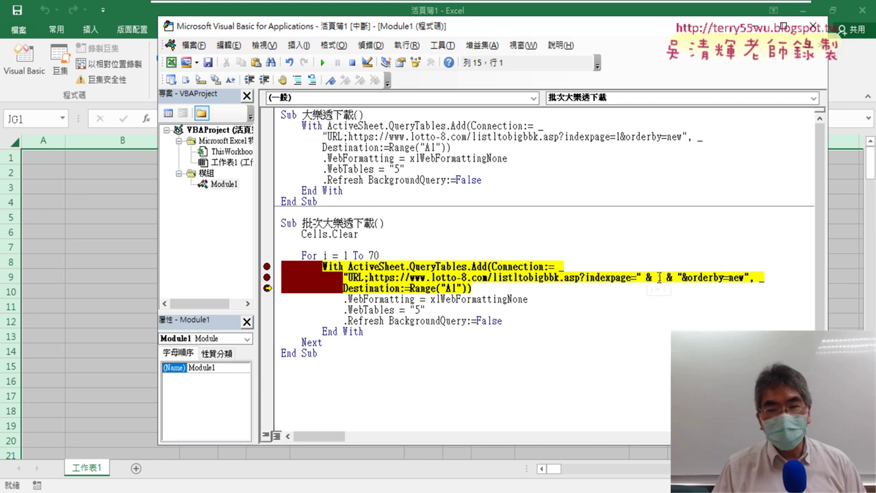
mouse_move(658, 277)
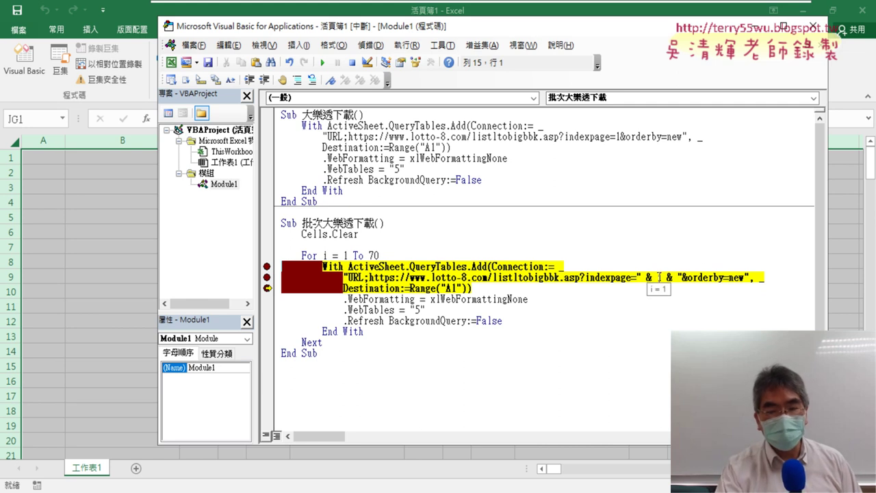
key(F8)
key(F8)
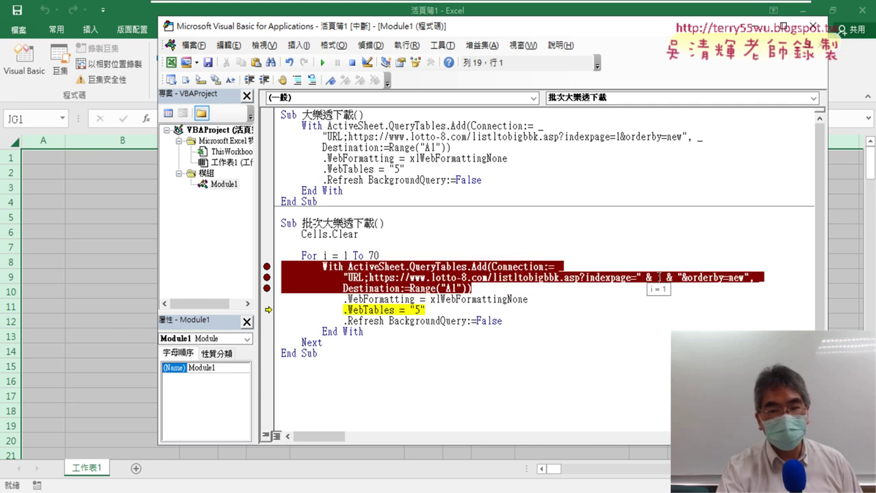
key(F8)
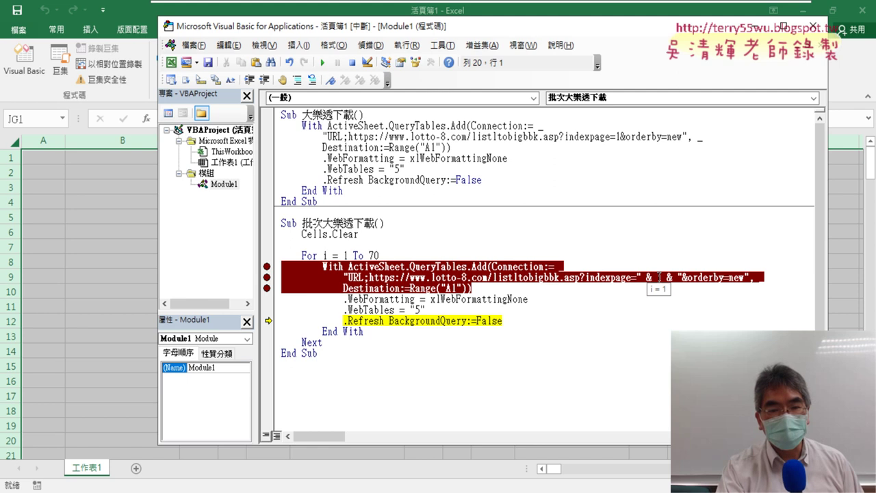
key(F8)
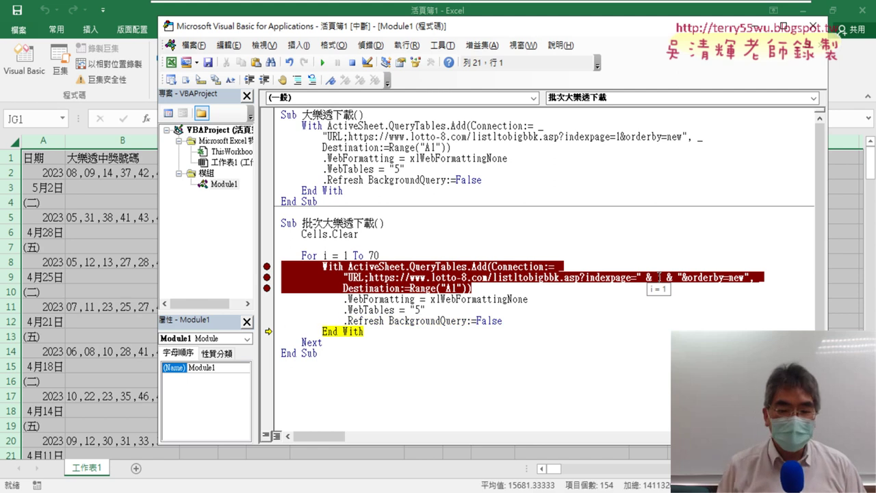
key(F8)
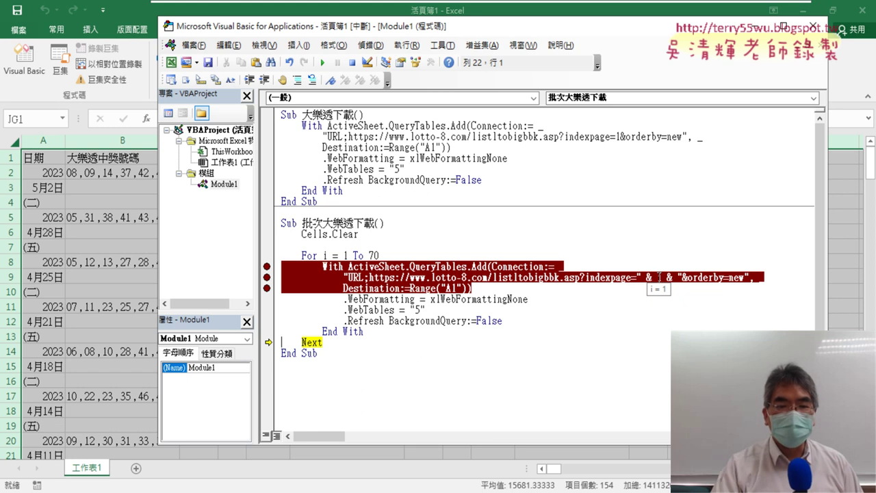
click(467, 288)
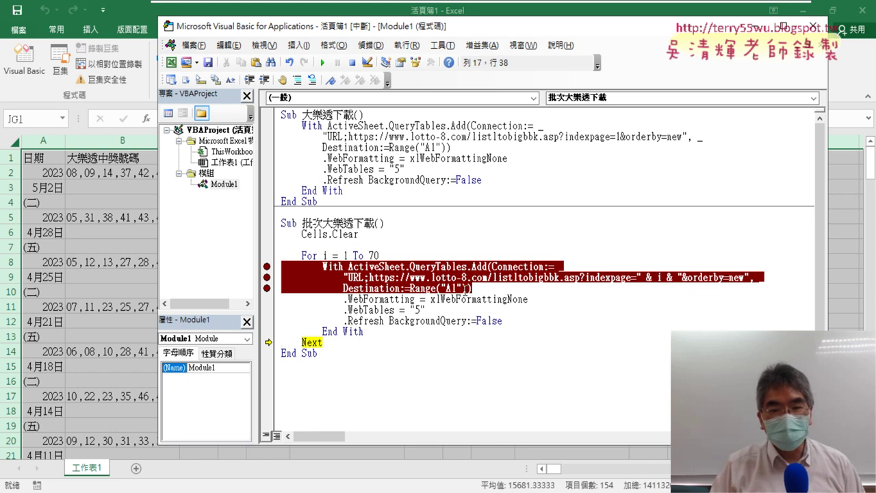
double_click(454, 289)
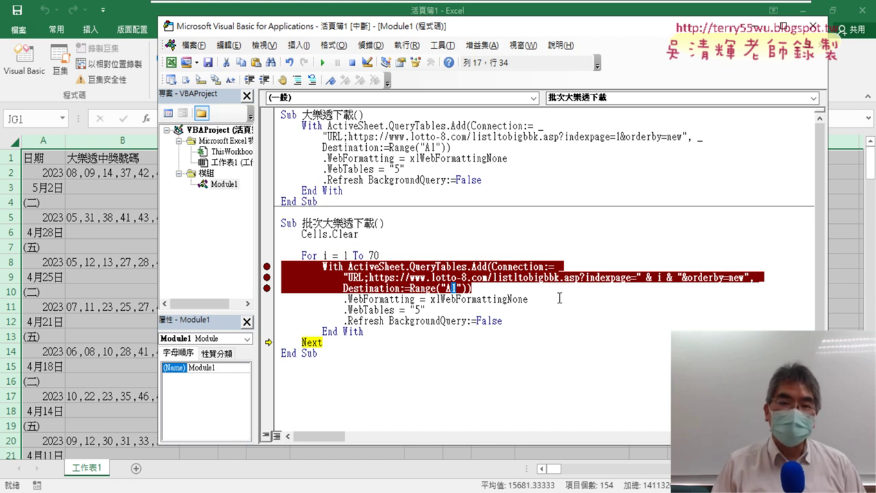
click(401, 245)
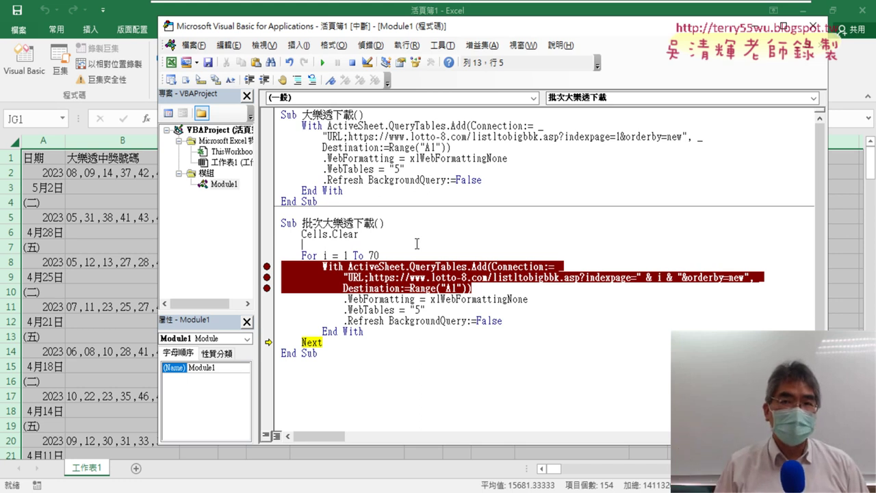
click(457, 288)
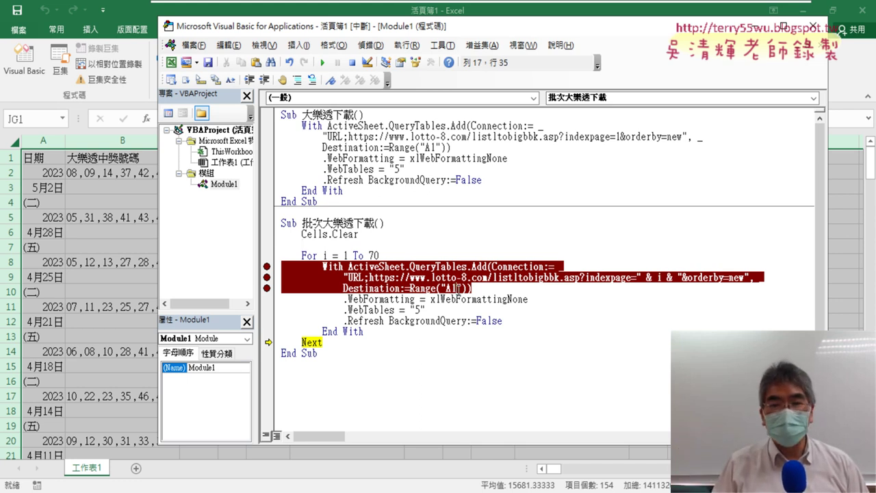
drag(457, 288, 453, 290)
Step: Insert k = 1 on the blank line before the For loop
click(322, 246)
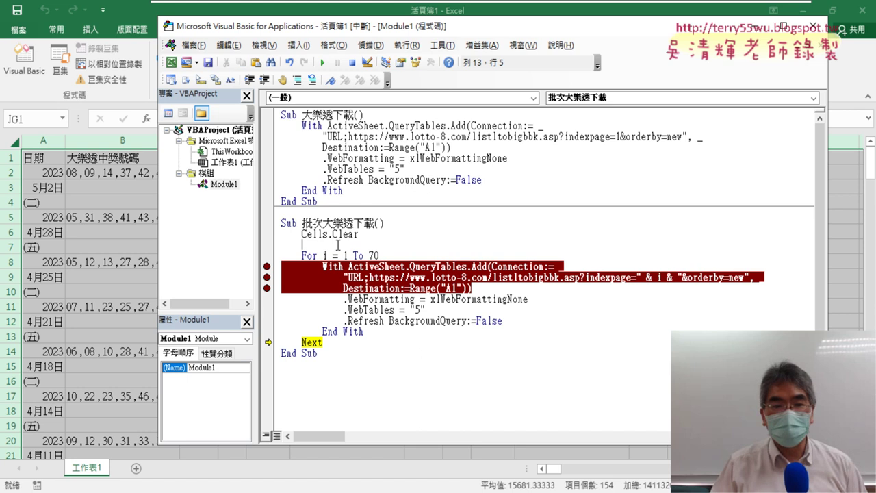
text(k=)
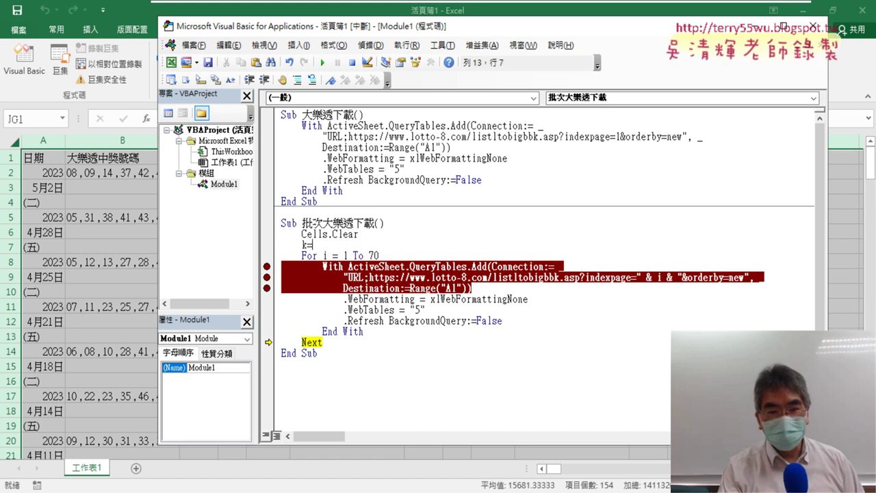
text(1)
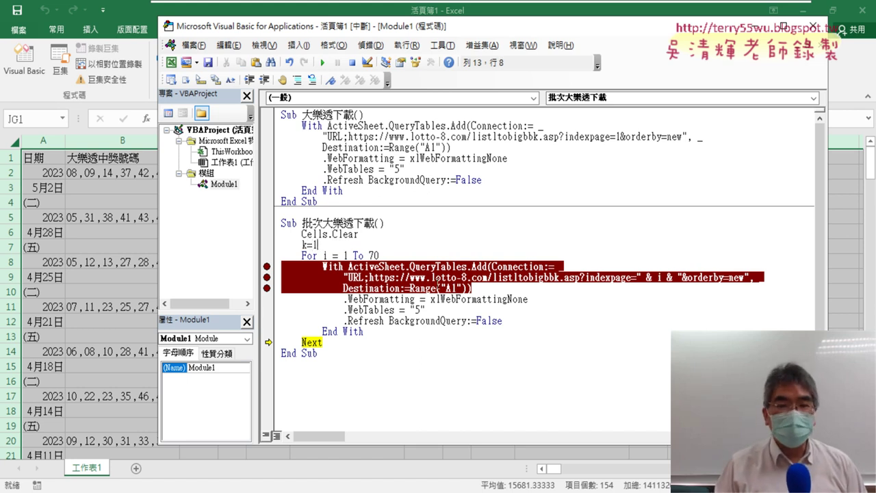
drag(456, 288, 452, 288)
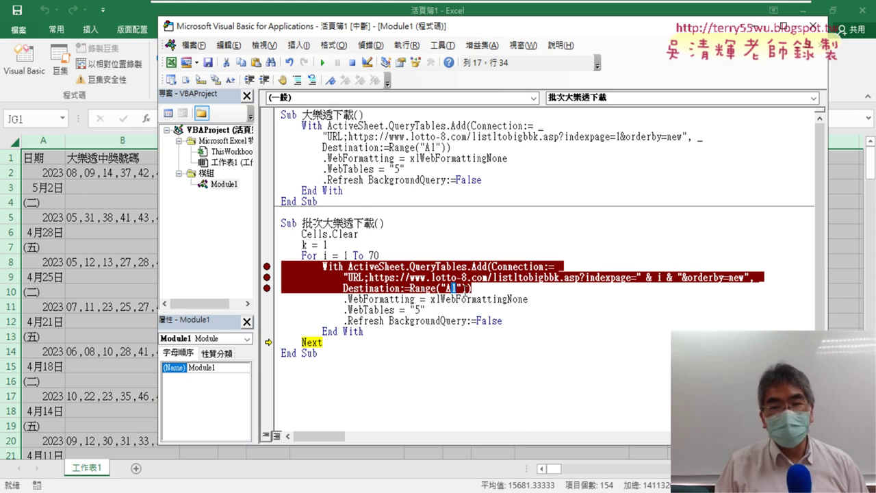
click(480, 291)
double_click(306, 245)
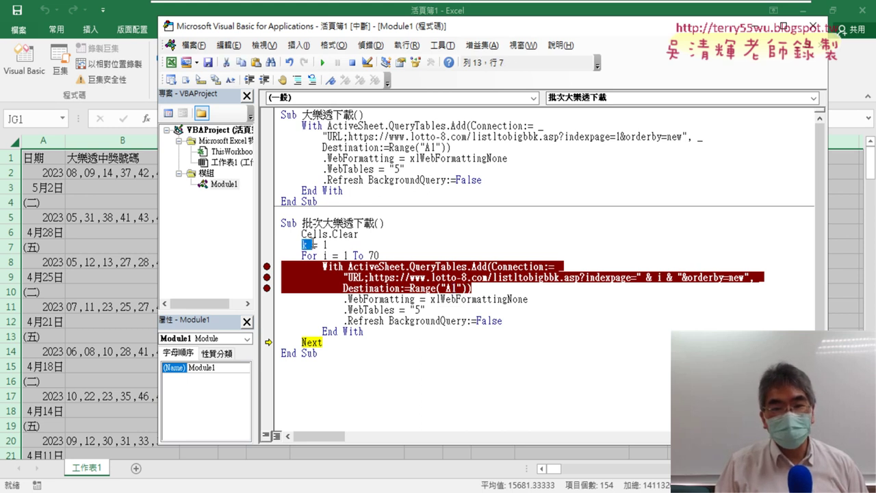
Step: Change the destination Range("A1") to Range("A" & k)
double_click(453, 289)
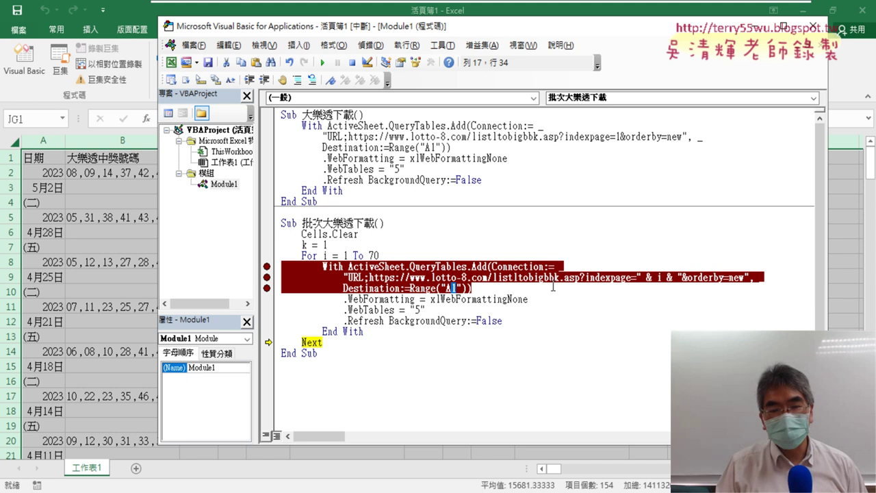
drag(441, 288, 465, 288)
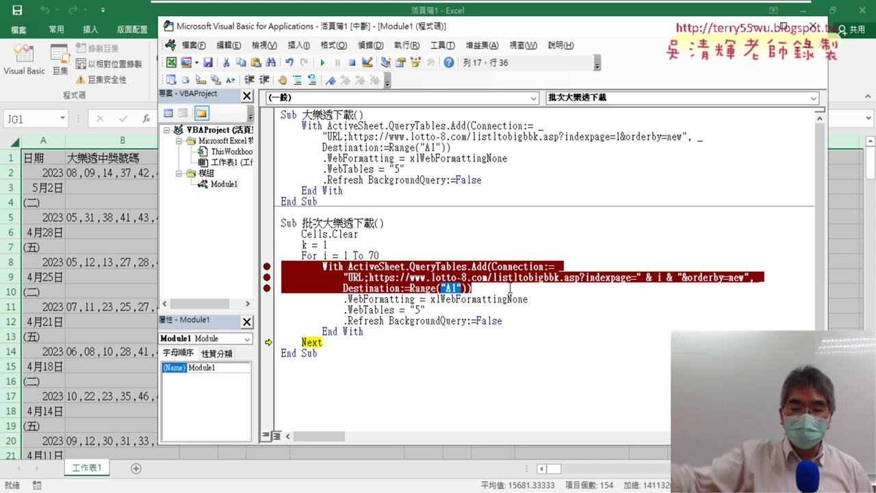
key(Left)
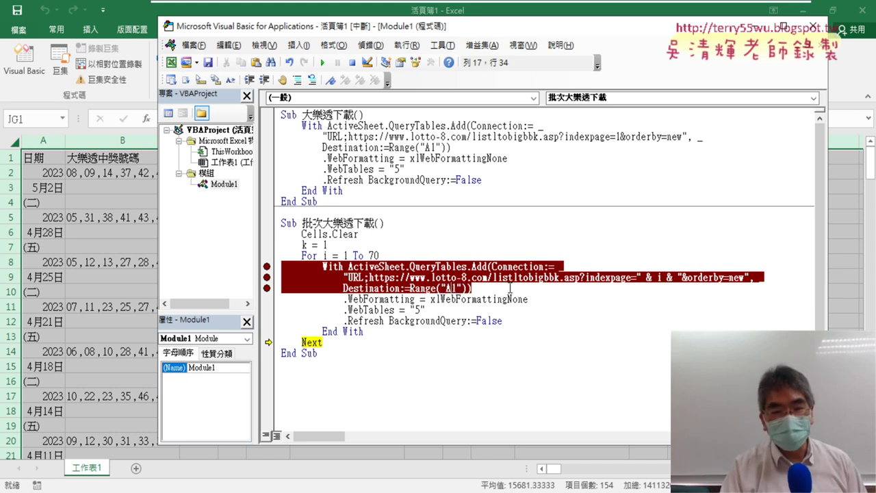
key(Delete)
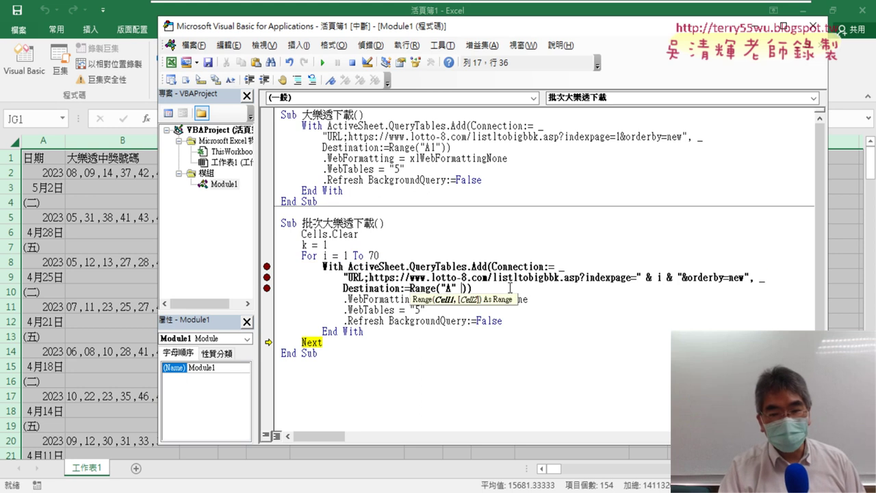
text(& )
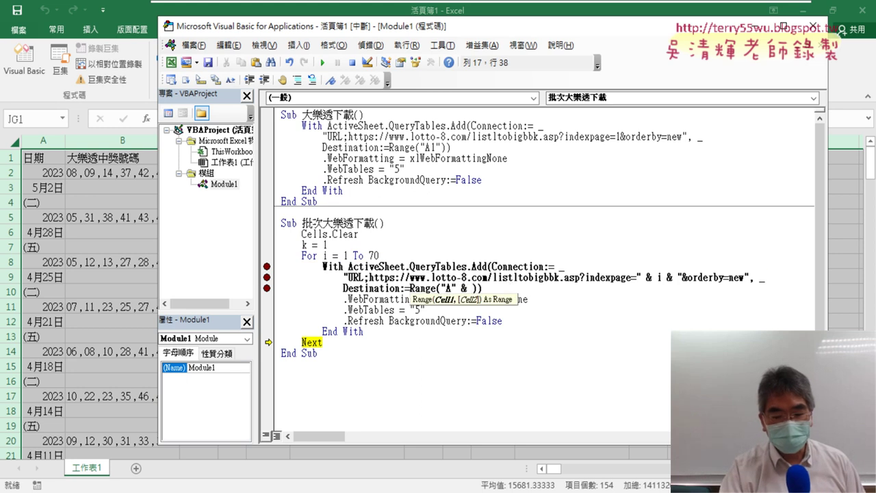
text(k)
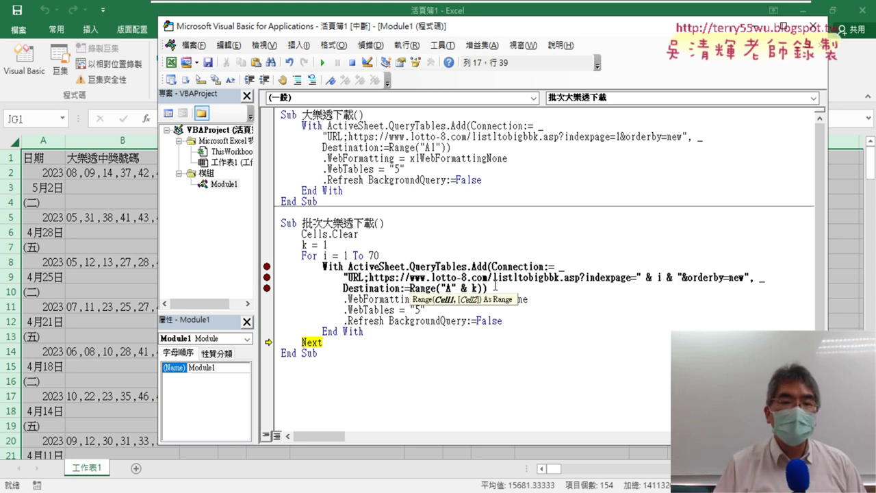
Step: Reset the paused project and run the batch macro again
click(501, 352)
click(386, 303)
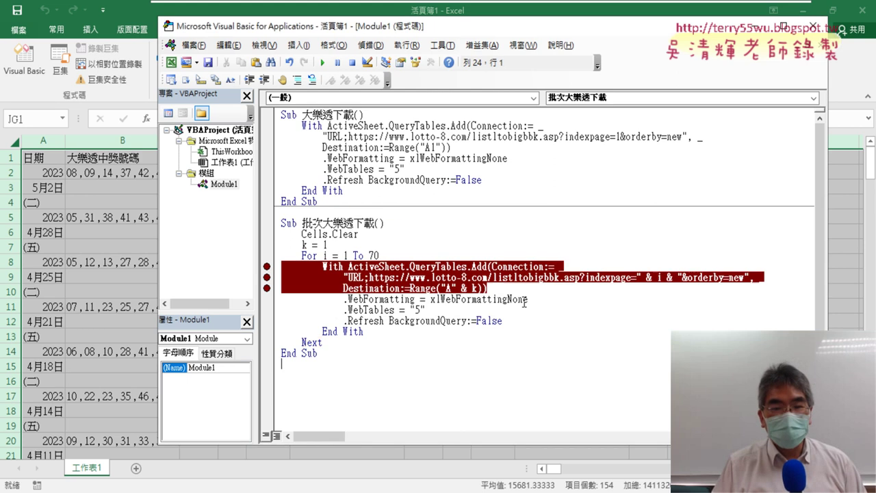
click(501, 289)
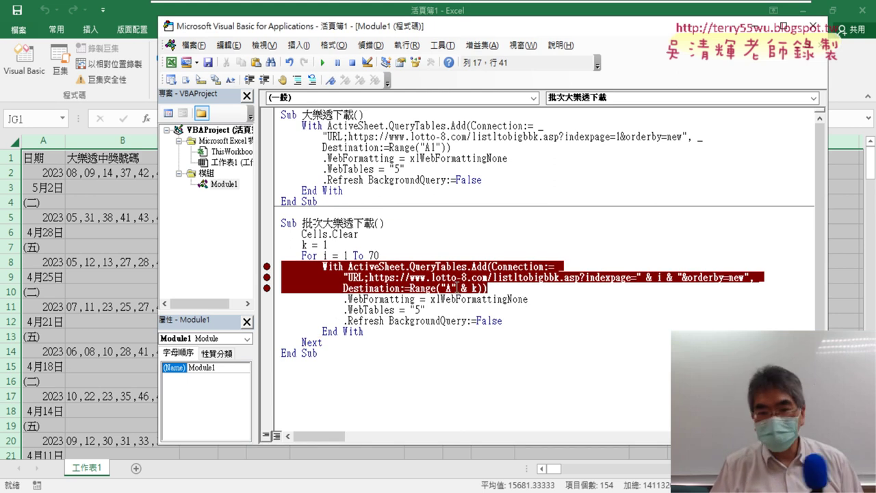
click(478, 288)
drag(478, 288, 456, 288)
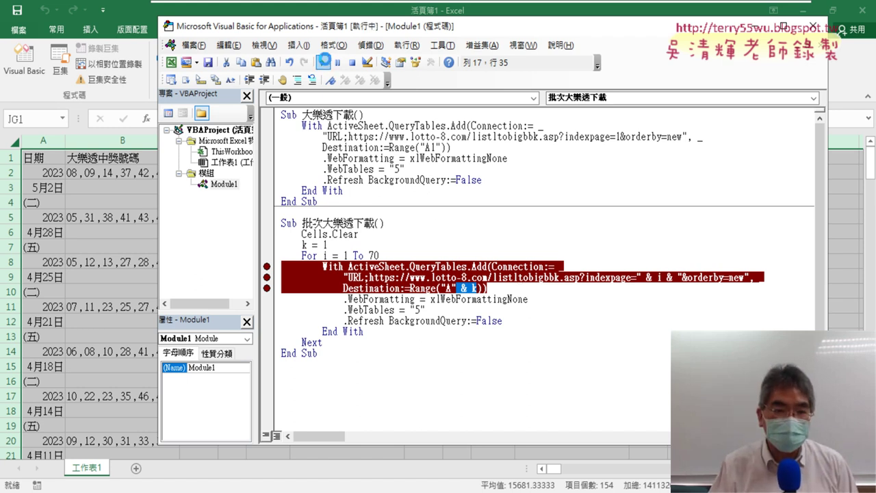
click(322, 63)
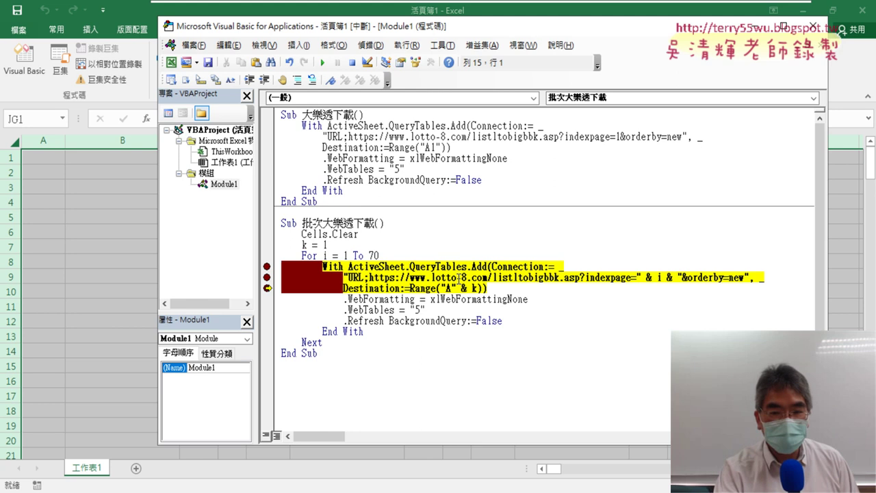
Step: Step through .WebFormatting, .WebTables and .Refresh to End With, then view the refilled sheet
key(F8)
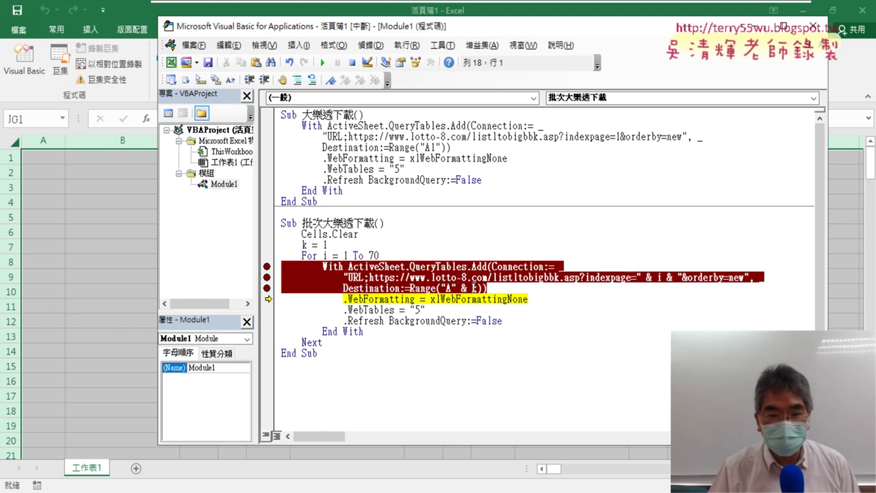
key(F8)
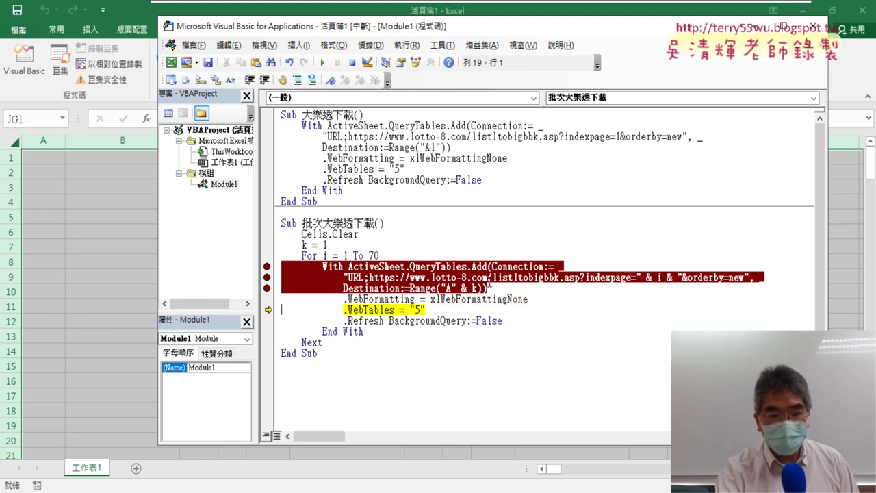
key(F8)
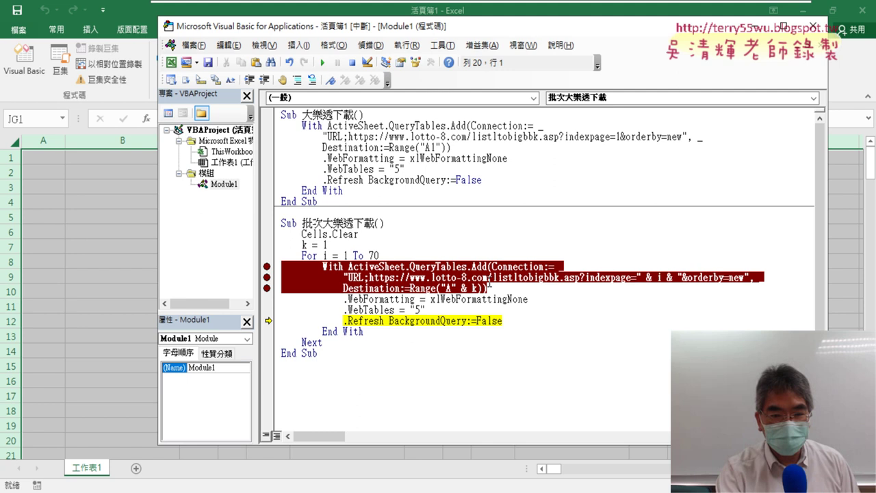
key(F8)
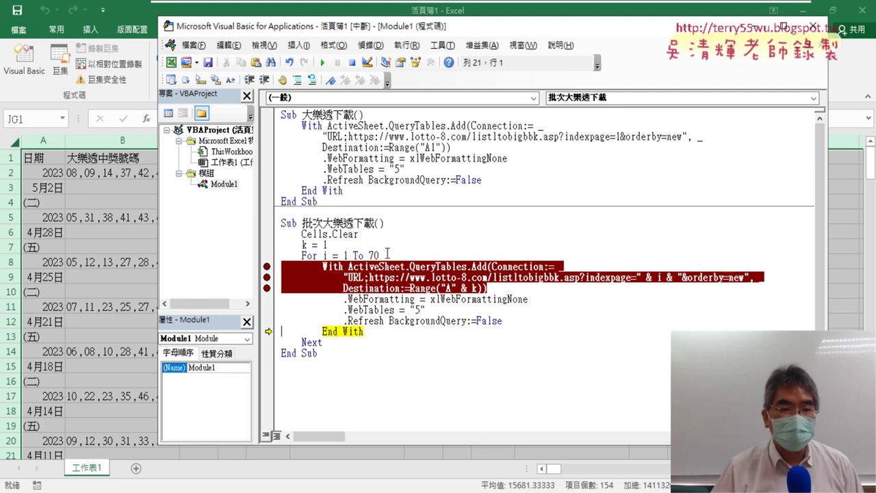
mouse_move(305, 246)
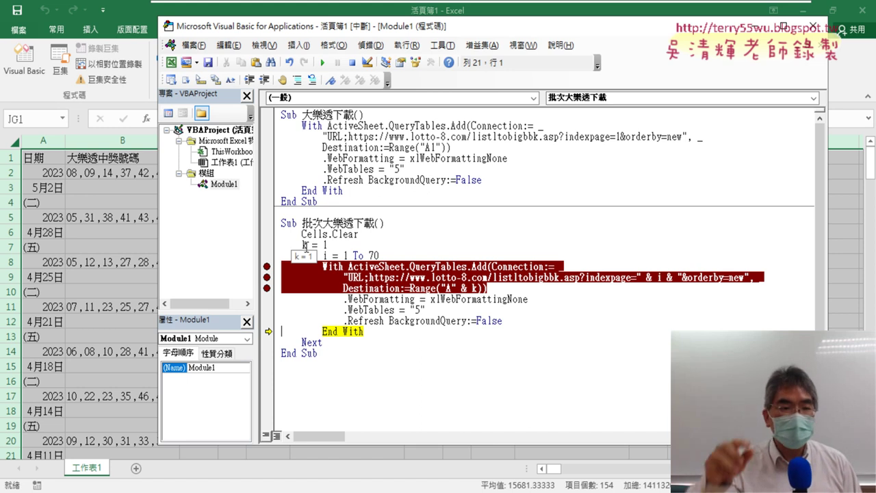
click(42, 159)
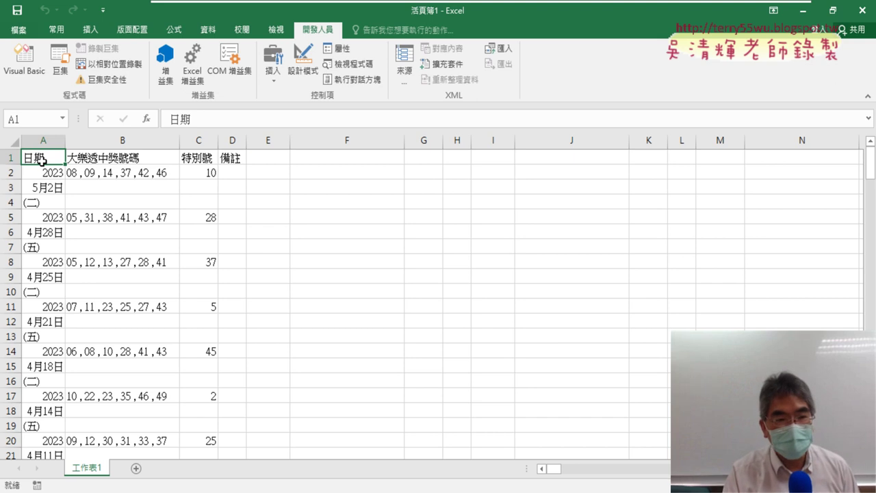
Step: Find page 1's results ending at row 91, select A92, and return to the VBA editor
key(ctrl+Down)
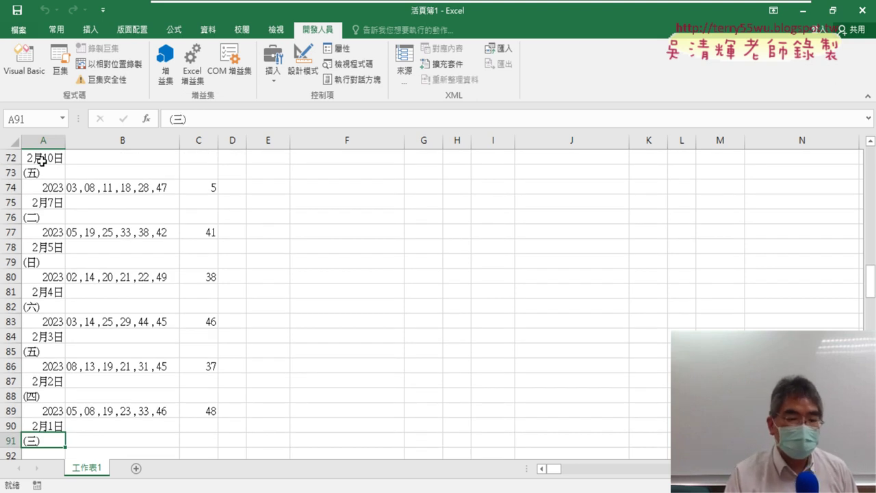
scroll(117, 294, down, 2)
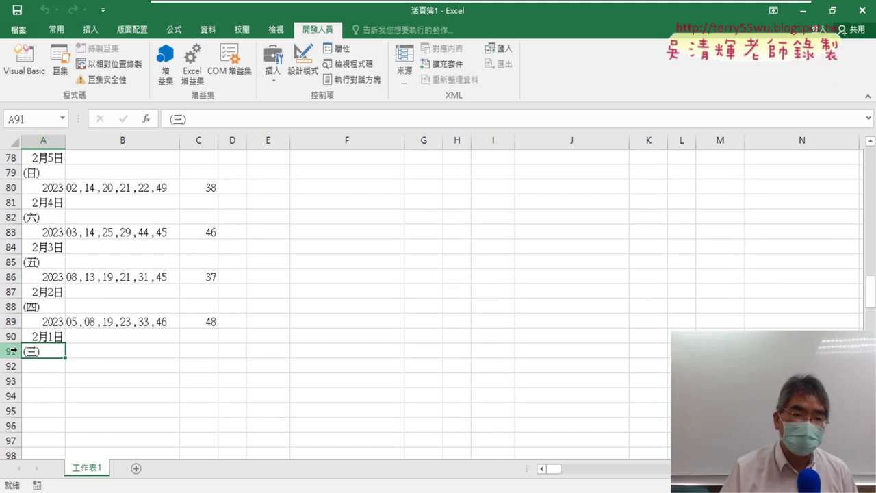
click(41, 370)
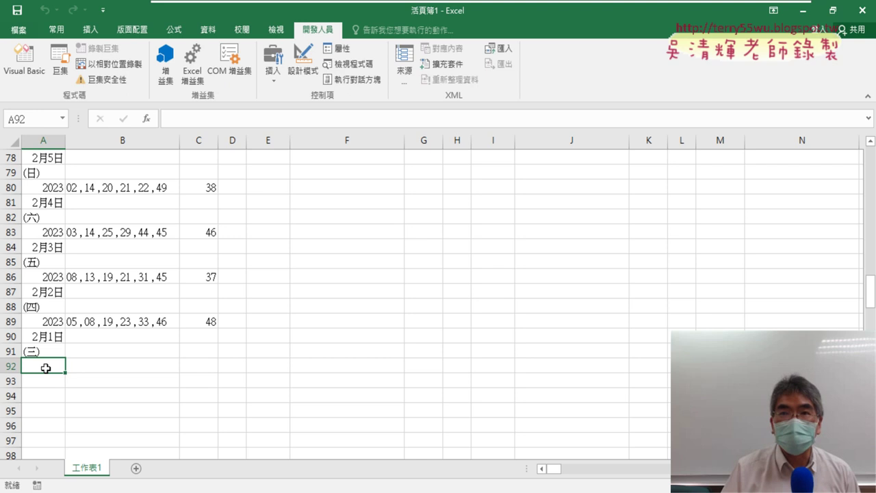
click(25, 65)
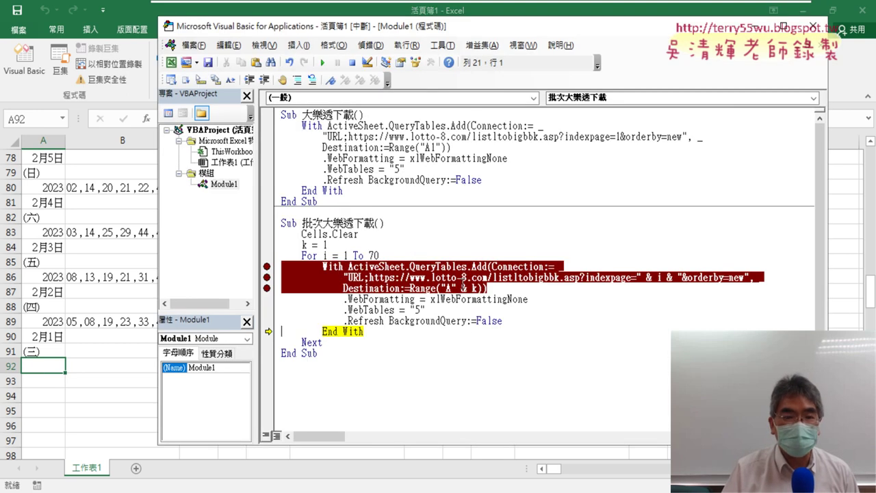
Step: Add the line k = Range("A1").End(xlDown).Row after End With
click(409, 331)
key(Return)
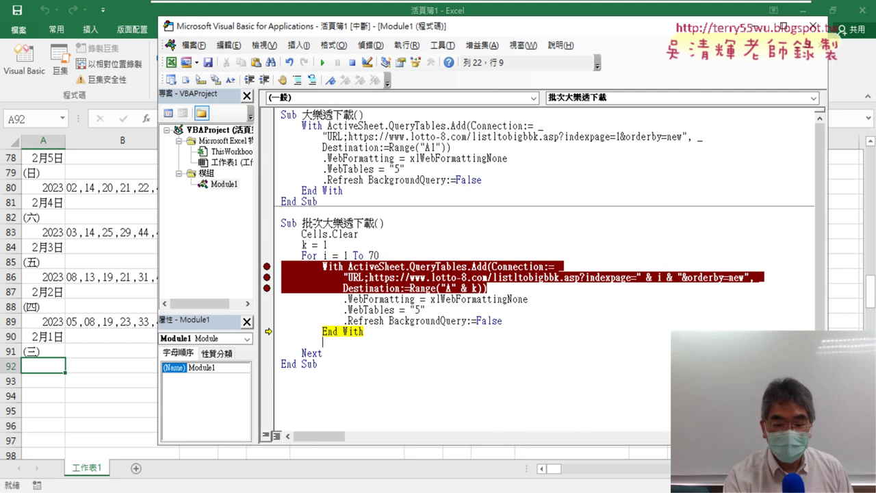
text(k=ra)
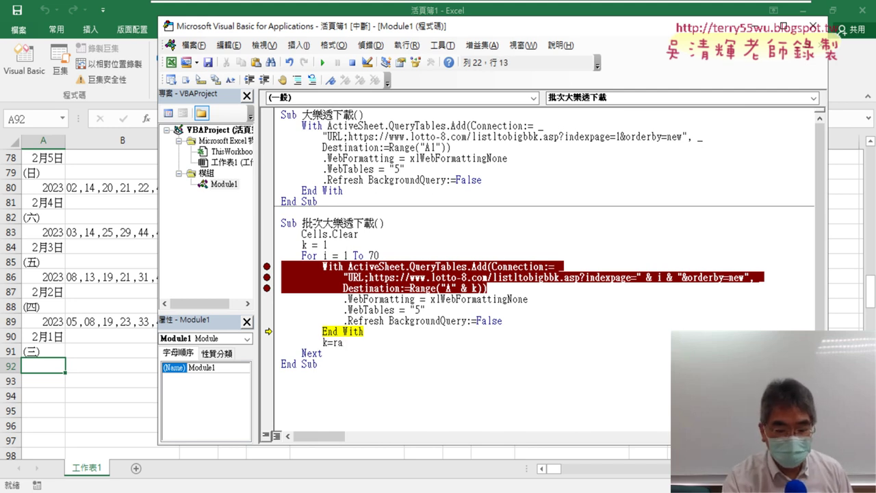
text(nge("A)
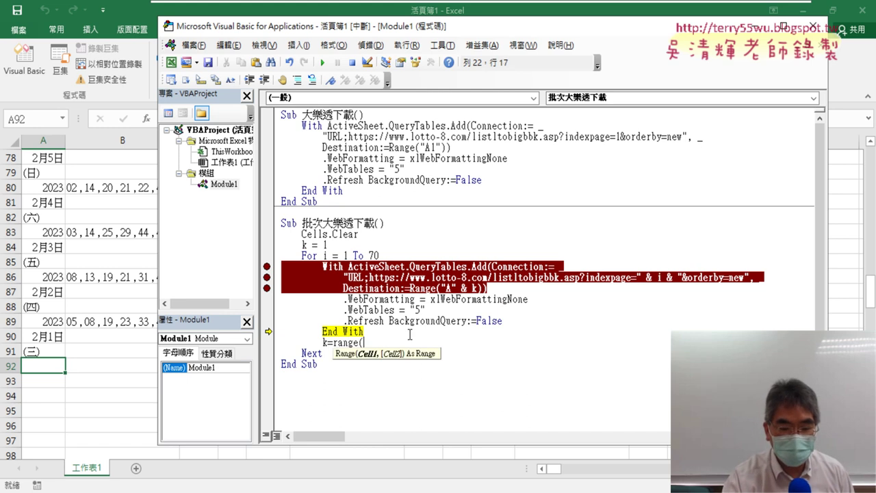
text(1)
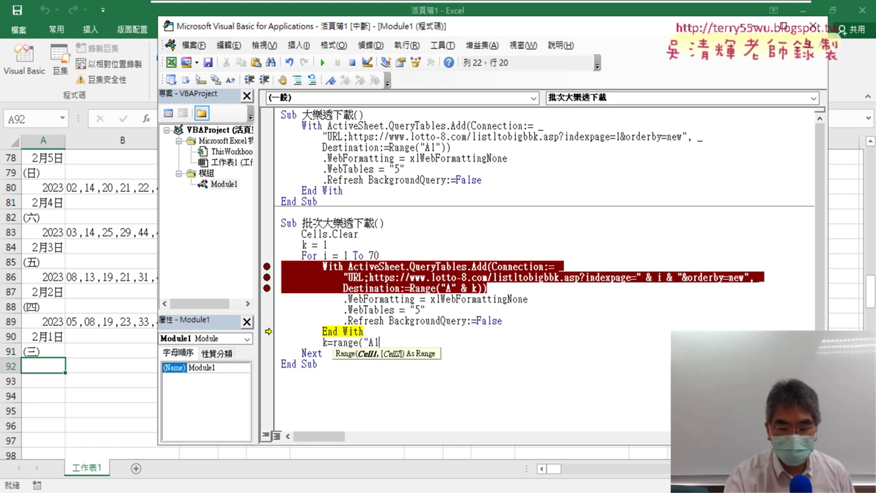
text("))
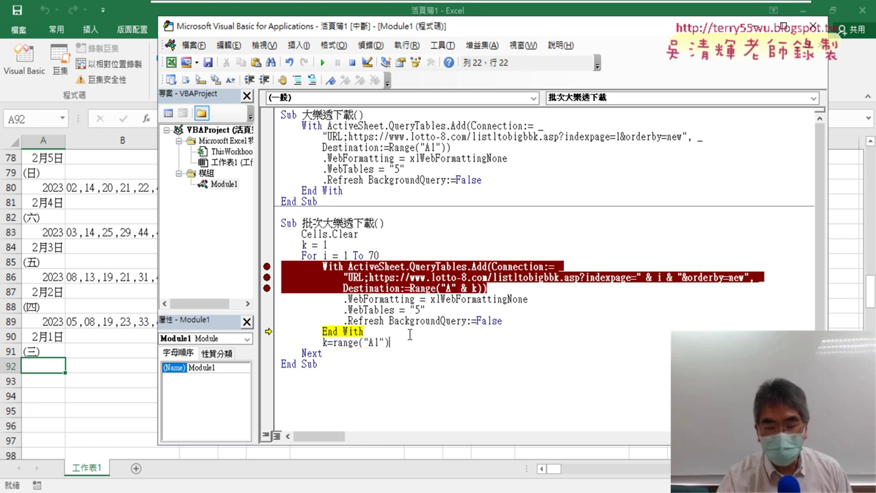
text(.E)
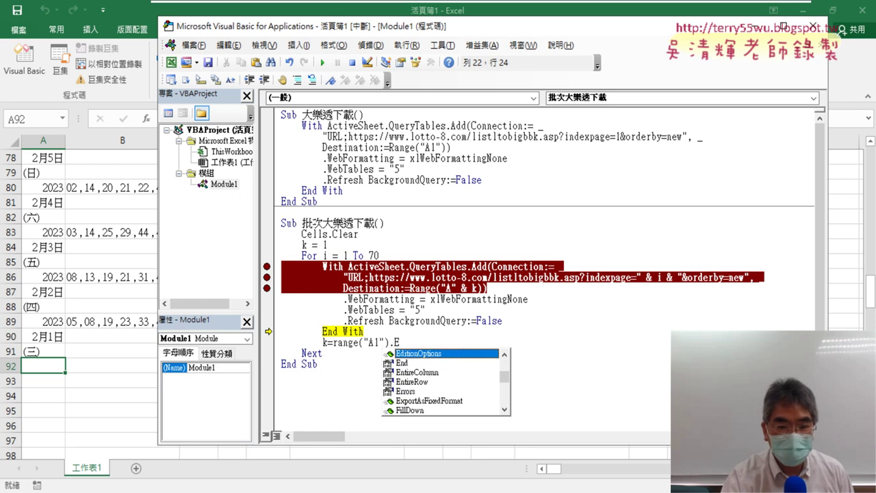
text(nd )
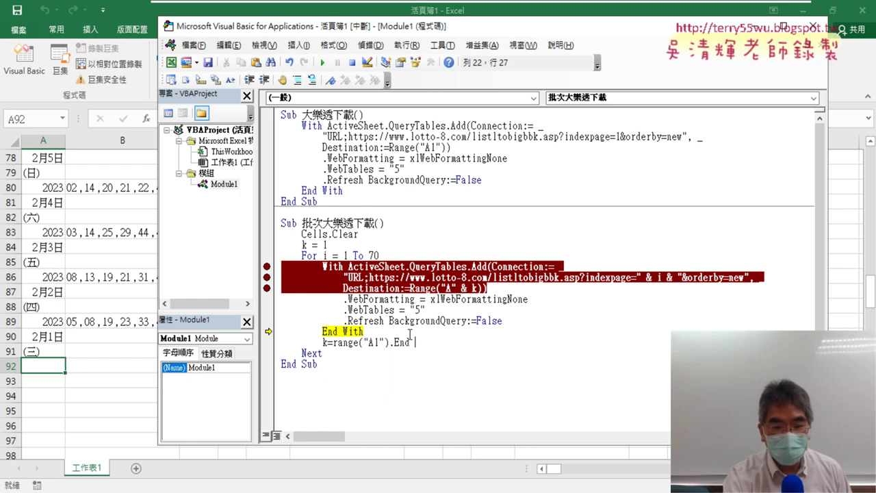
text(()
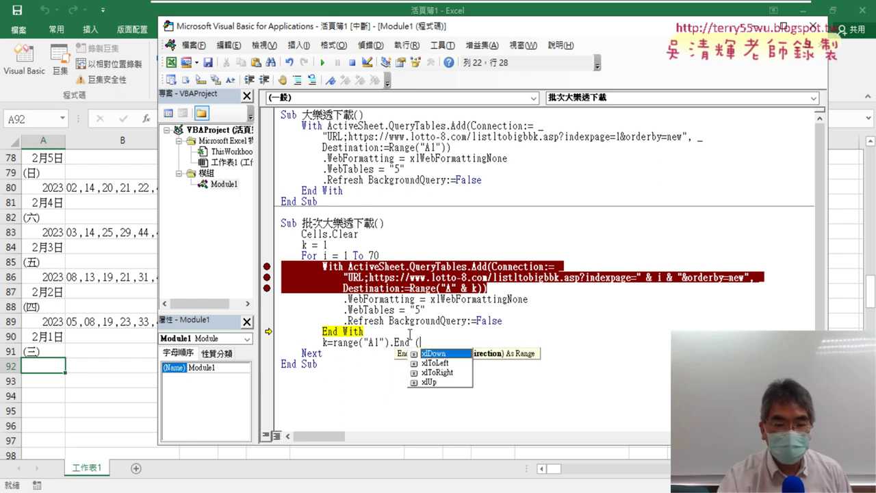
key(space)
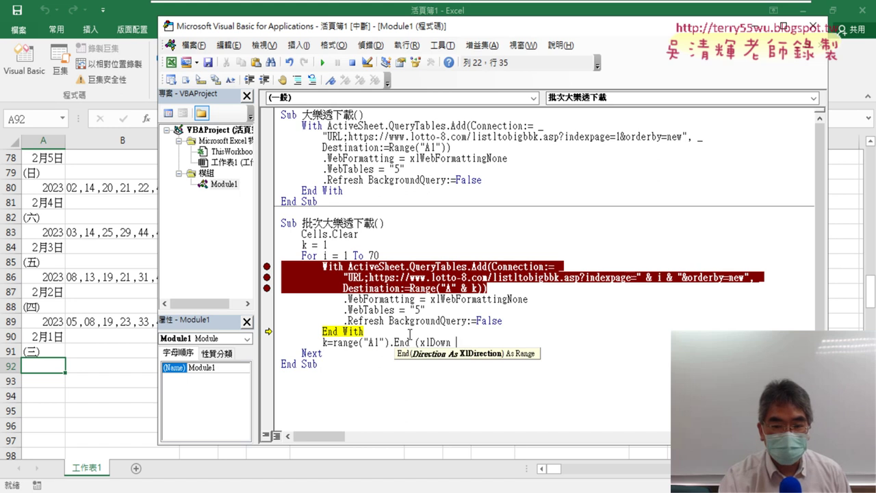
text())
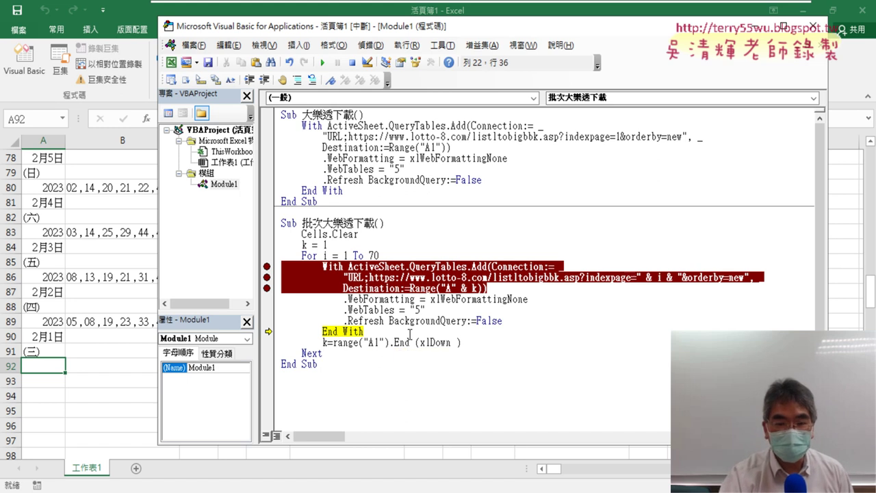
text(.)
text(ro)
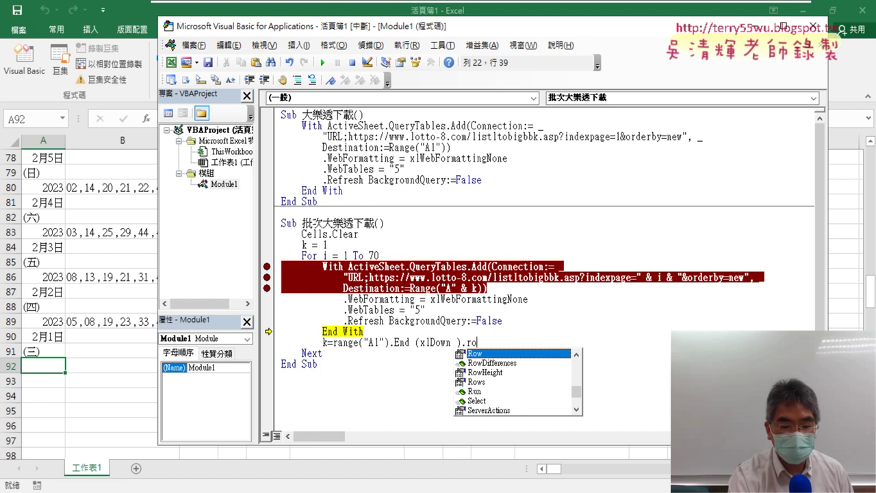
text(w)
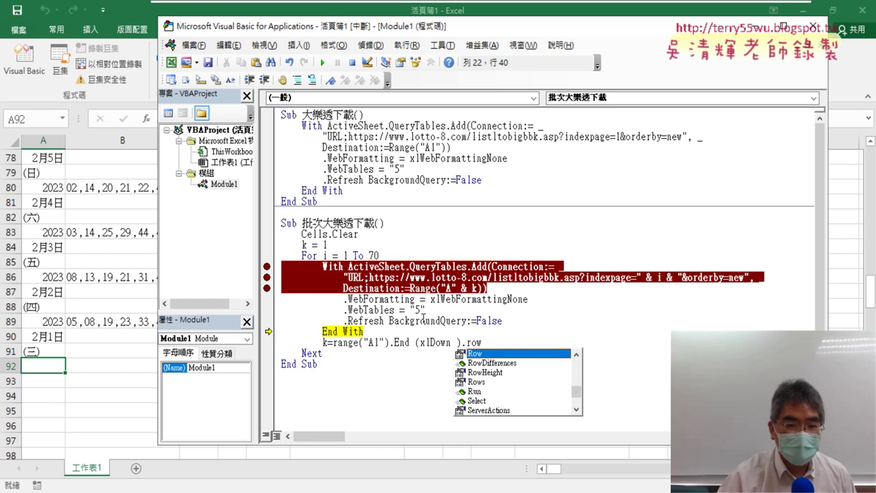
click(442, 332)
Step: Check the value of Range("A1"), then delete .End(xlDown).Row, leaving k = Range("A1")
drag(343, 342, 399, 342)
mouse_move(472, 343)
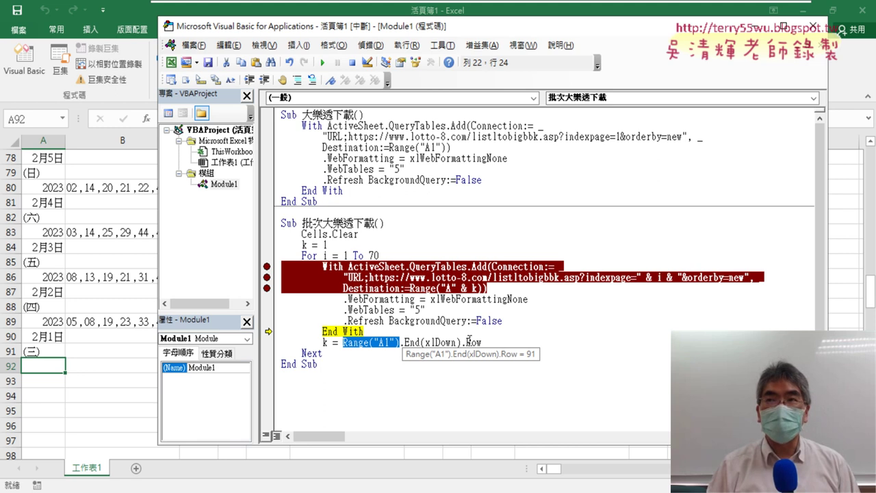
drag(482, 342, 401, 342)
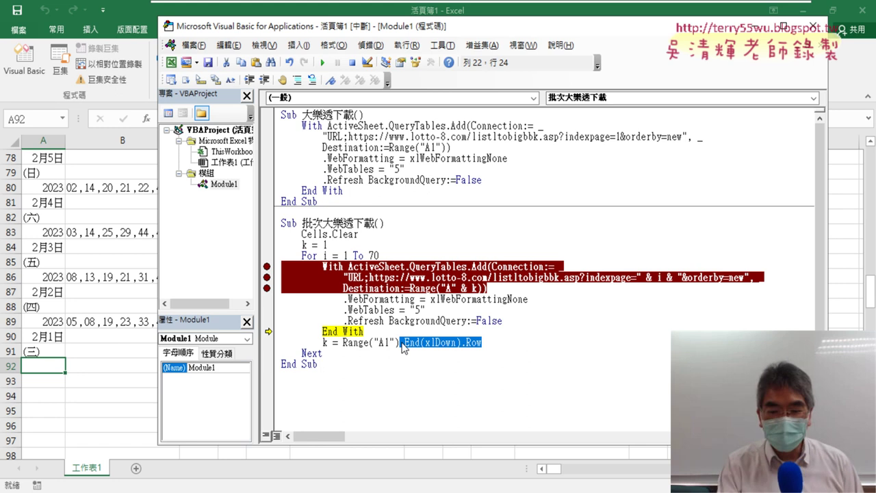
key(Delete)
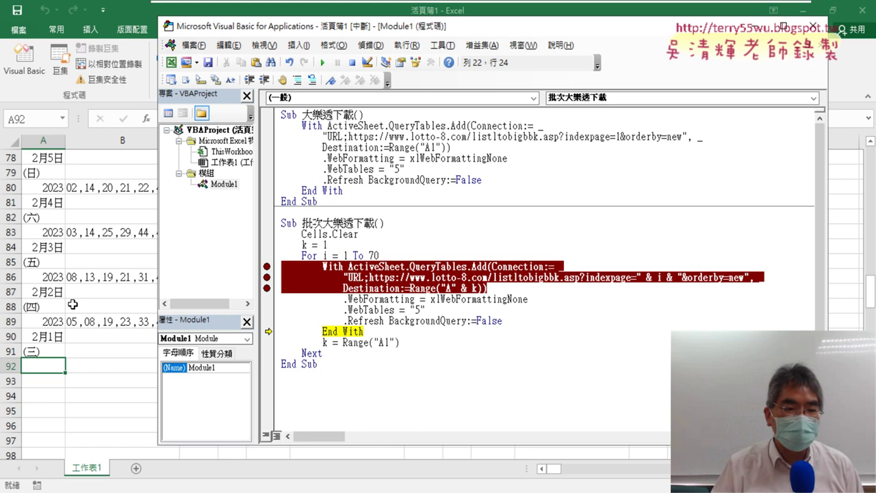
click(54, 292)
key(ctrl+Home)
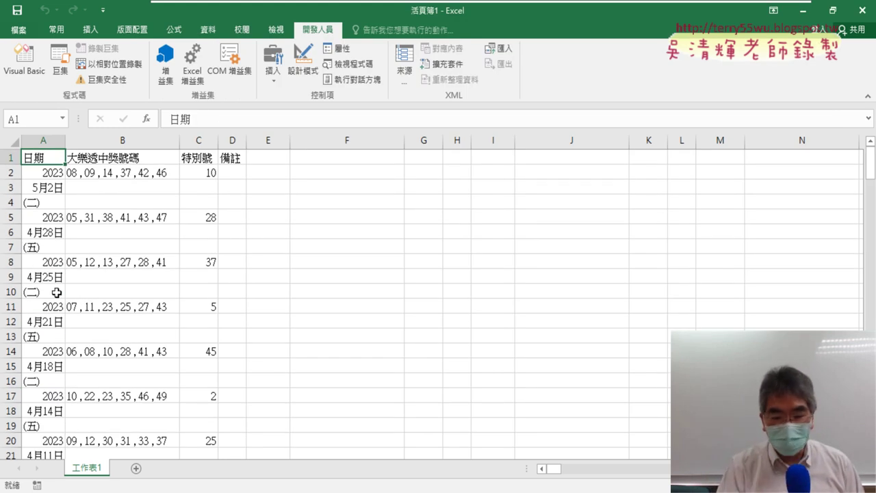
key(ctrl+Down)
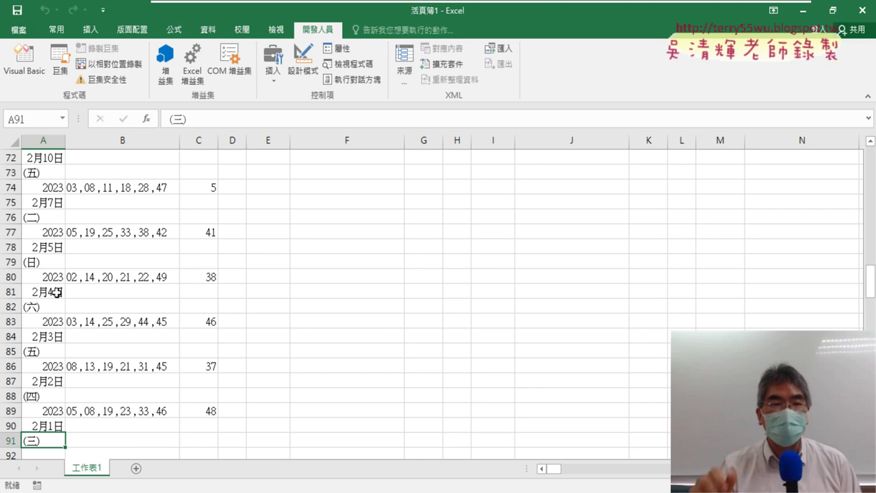
Step: Append .End(xlDown) to Range("A1") using IntelliSense
click(23, 77)
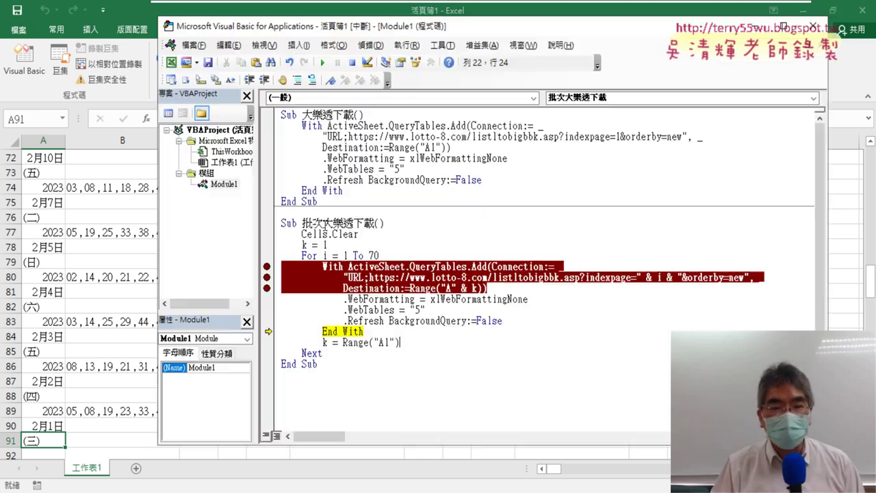
text(.)
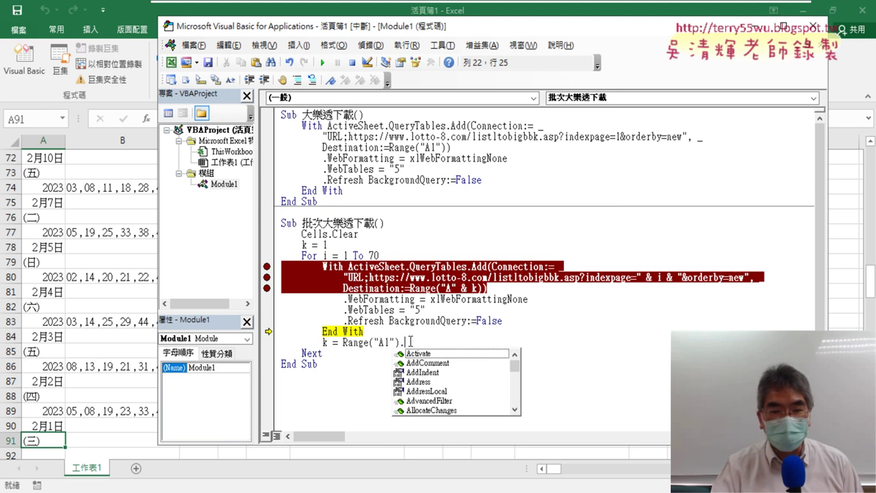
text(E)
key(Down)
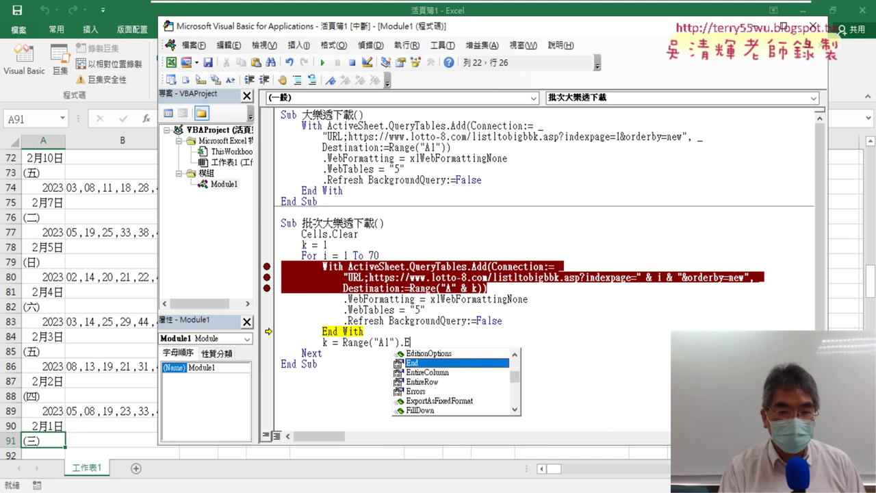
key(Tab)
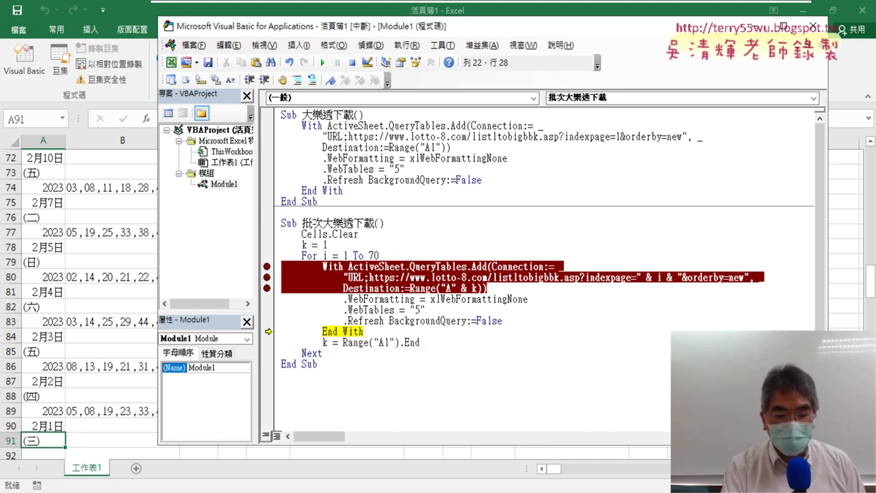
text(()
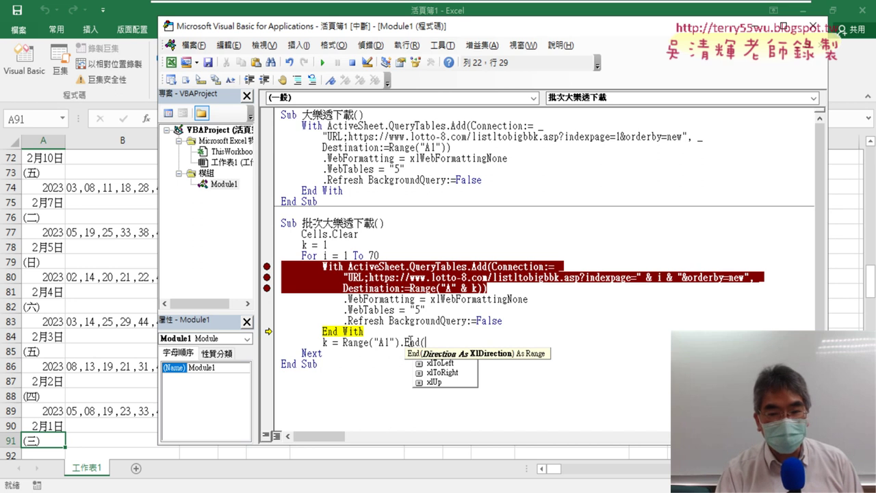
key(Down)
key(space)
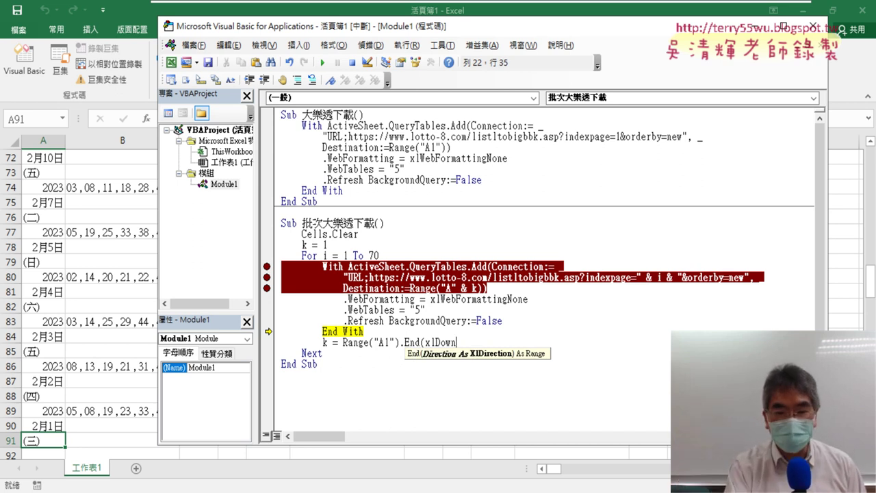
text())
Step: Add .Row + 1 so the line reads k = Range("A1").End(xlDown).Row + 1
drag(404, 342, 458, 345)
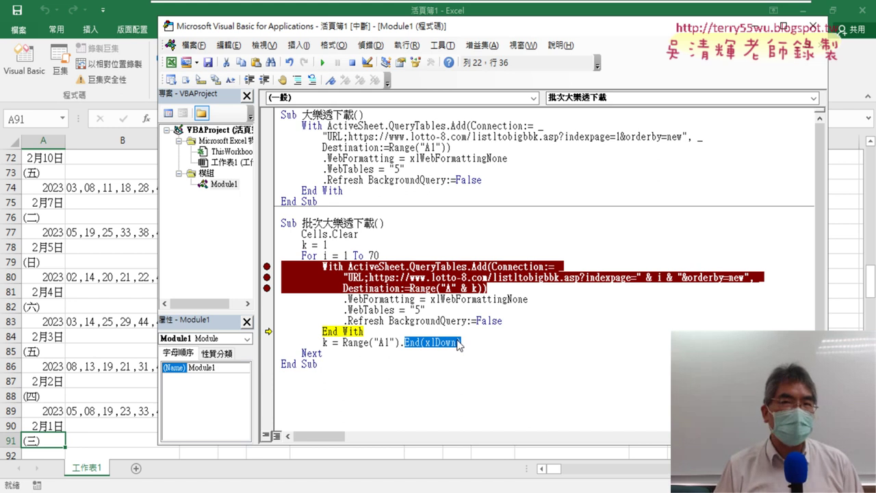
click(458, 345)
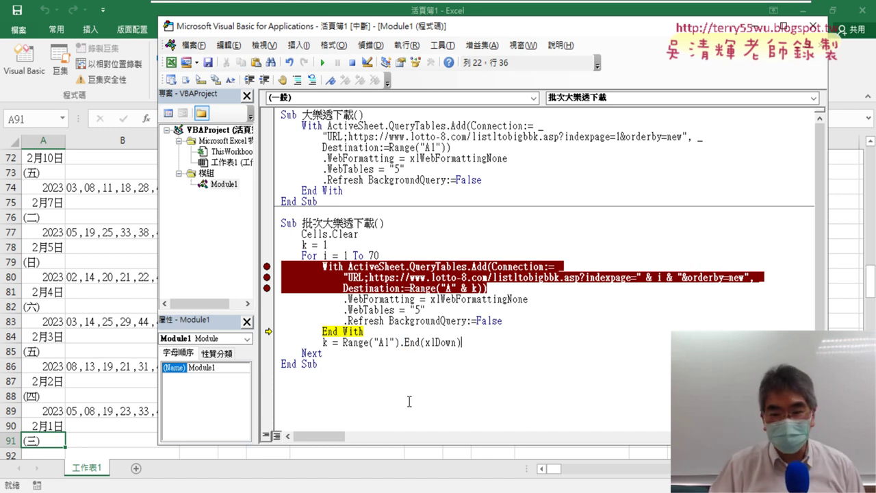
text(.ro)
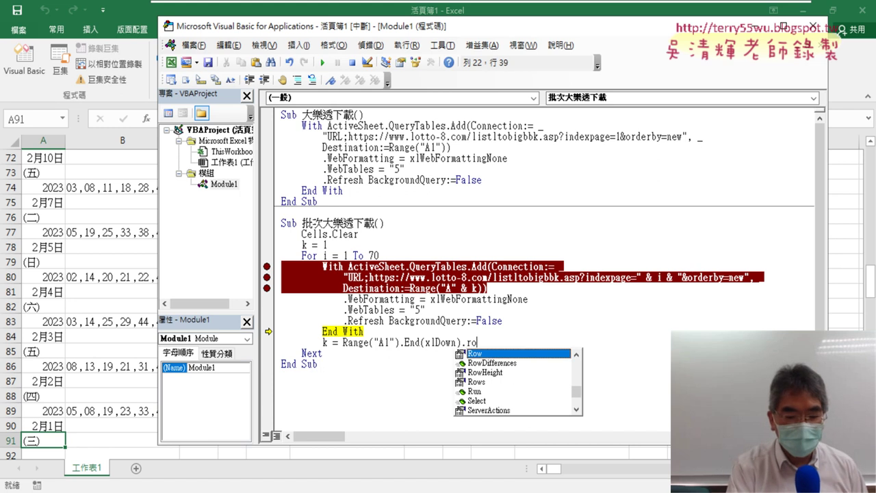
text(w)
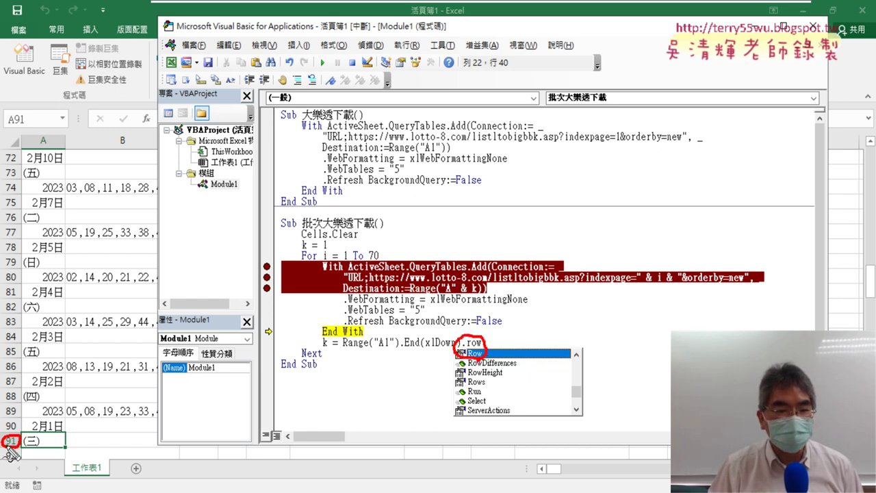
mouse_move(12, 449)
mouse_down()
mouse_move(446, 351)
mouse_move(429, 351)
mouse_up()
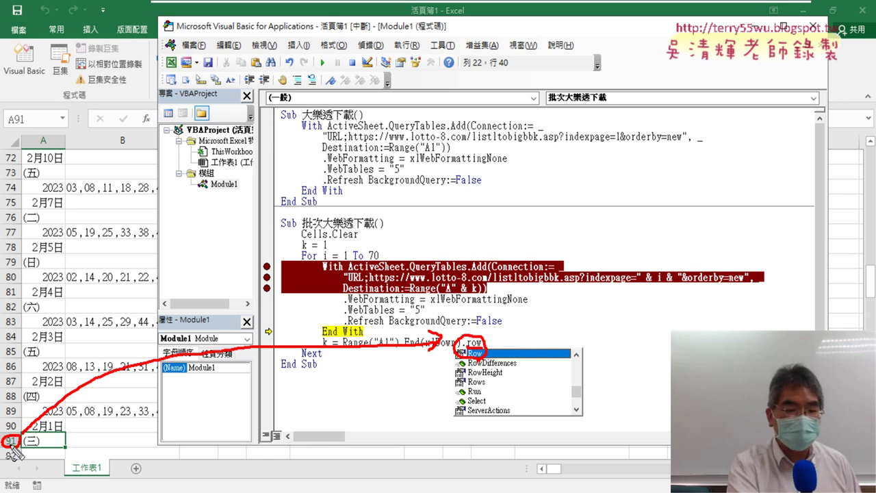
key(Escape)
text(+)
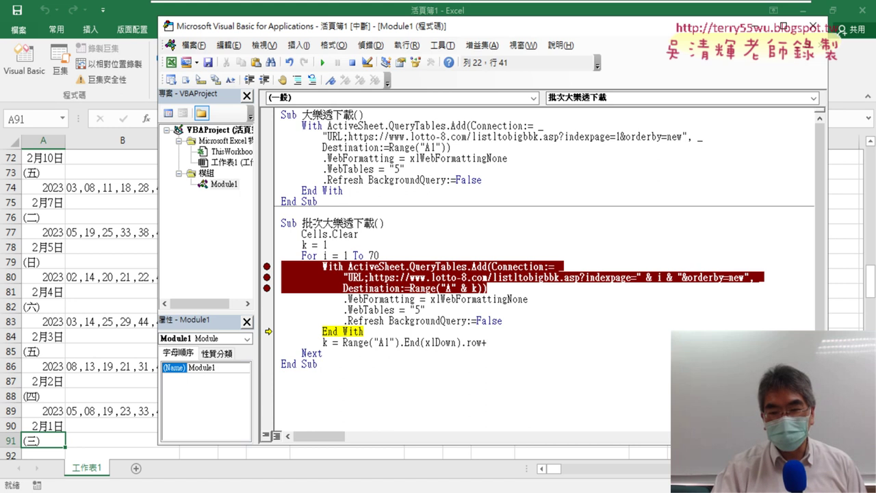
text(1)
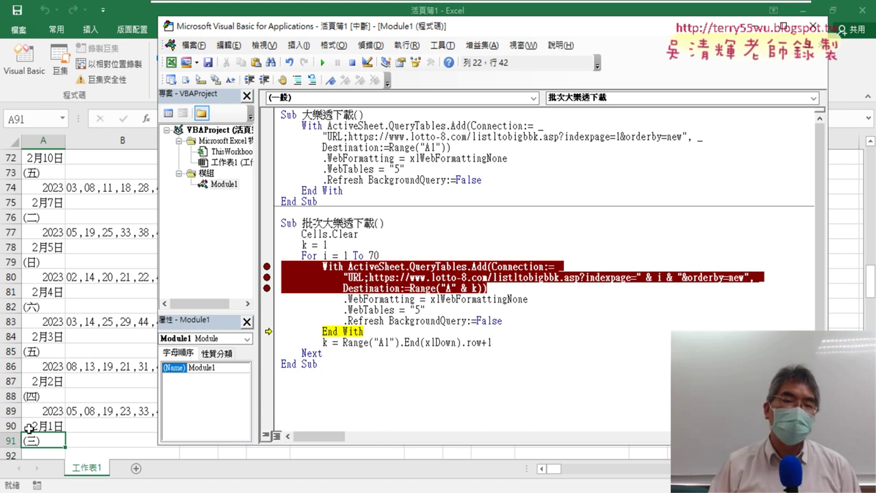
click(558, 369)
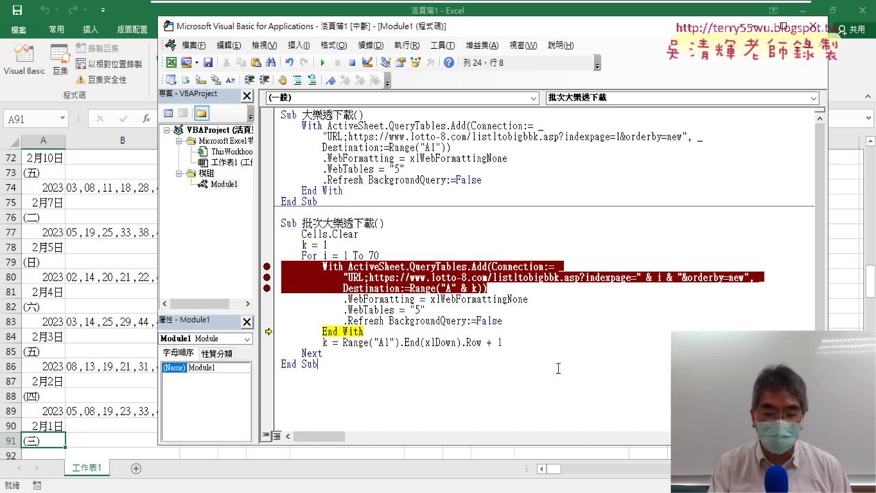
Step: Step into the second loop pass, checking k = 92 and i = 2, up to .Refresh
key(F8)
key(F8)
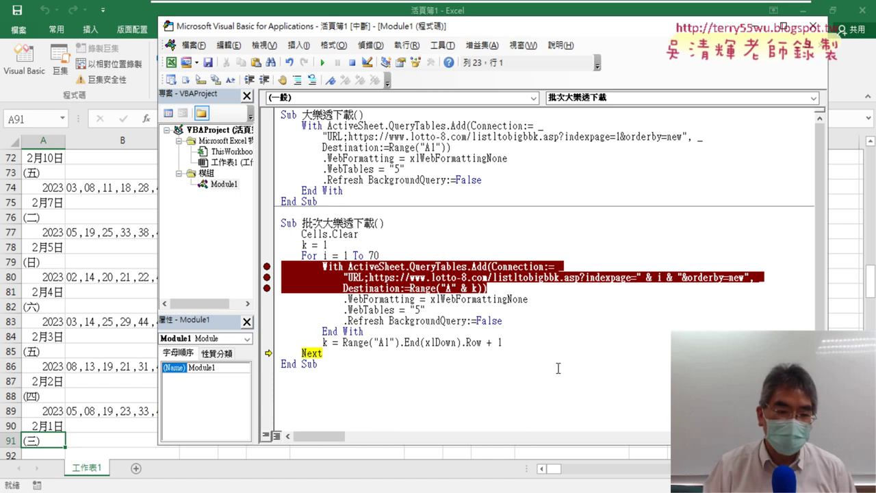
mouse_move(333, 342)
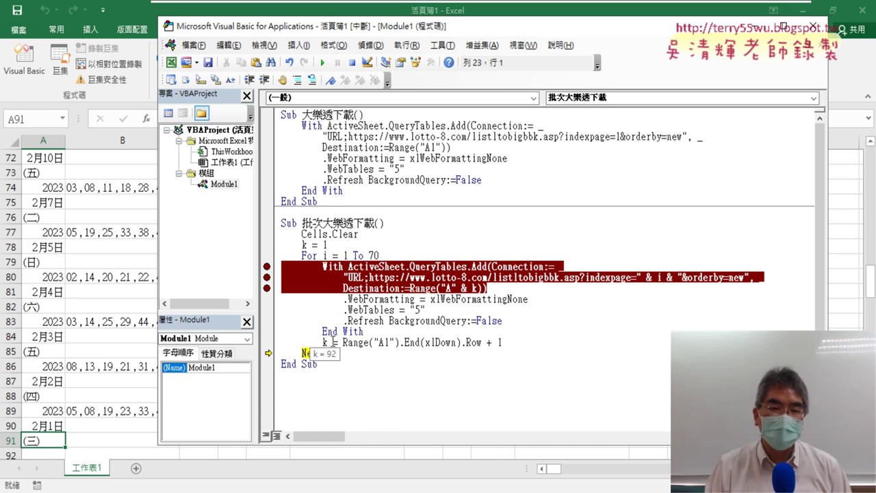
key(F8)
key(F8)
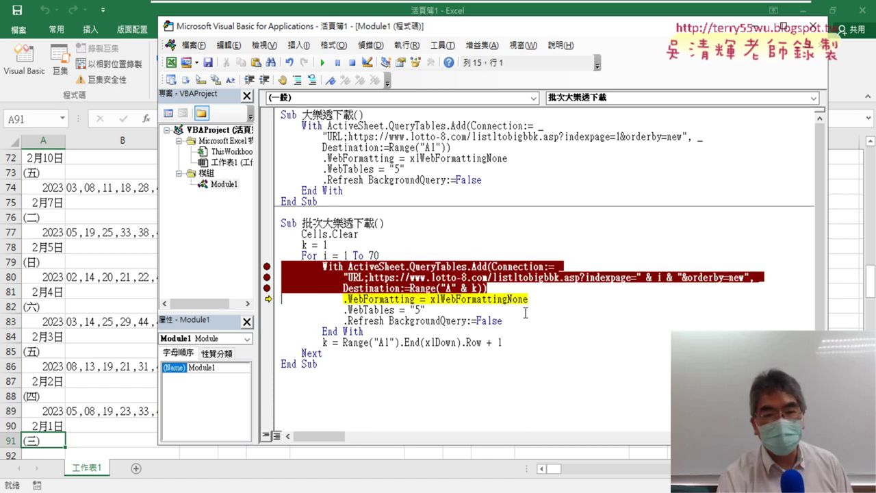
mouse_move(659, 278)
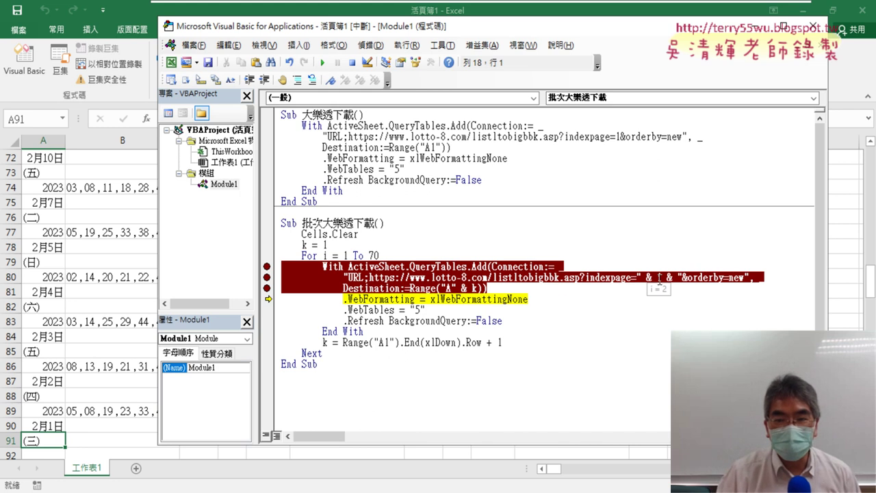
key(F8)
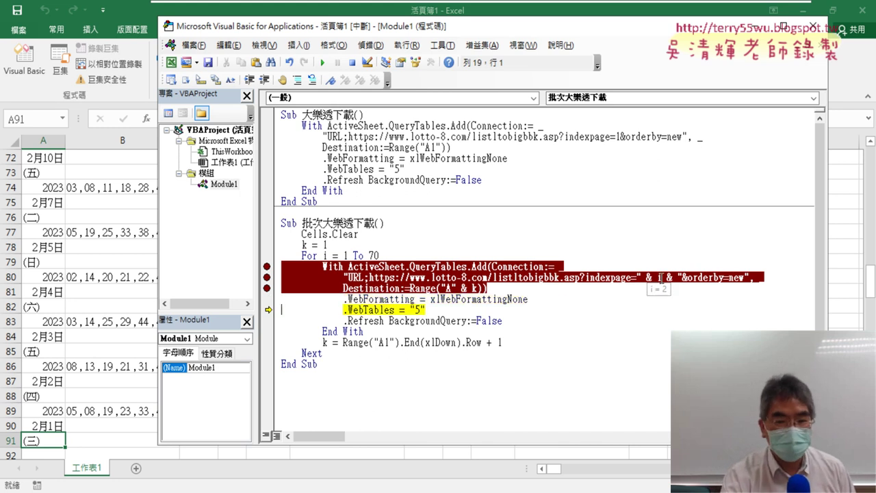
key(F8)
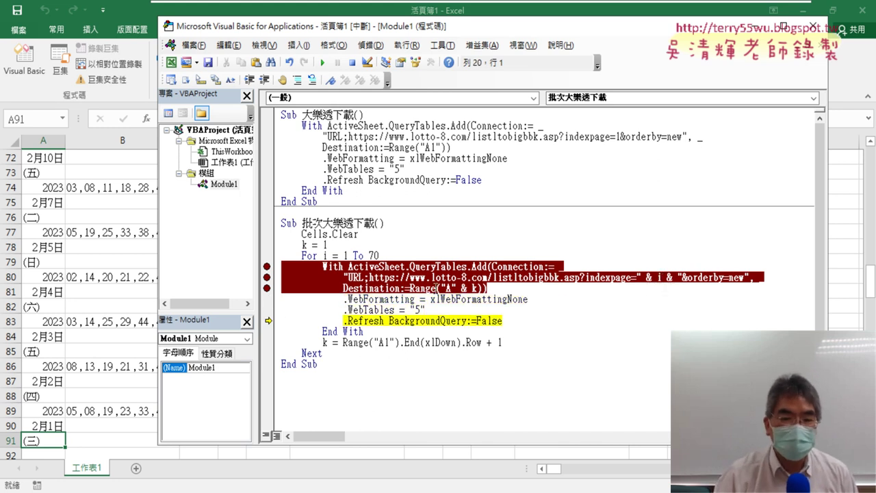
Step: Highlight .Refresh and its BackgroundQuery:=False argument to explain them
click(343, 321)
drag(343, 321, 384, 322)
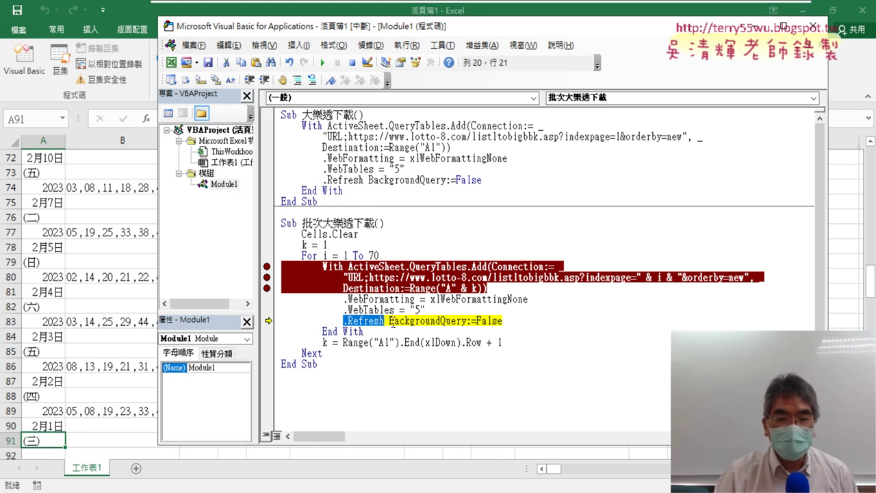
mouse_move(389, 320)
mouse_down()
mouse_move(472, 322)
mouse_move(501, 313)
mouse_up()
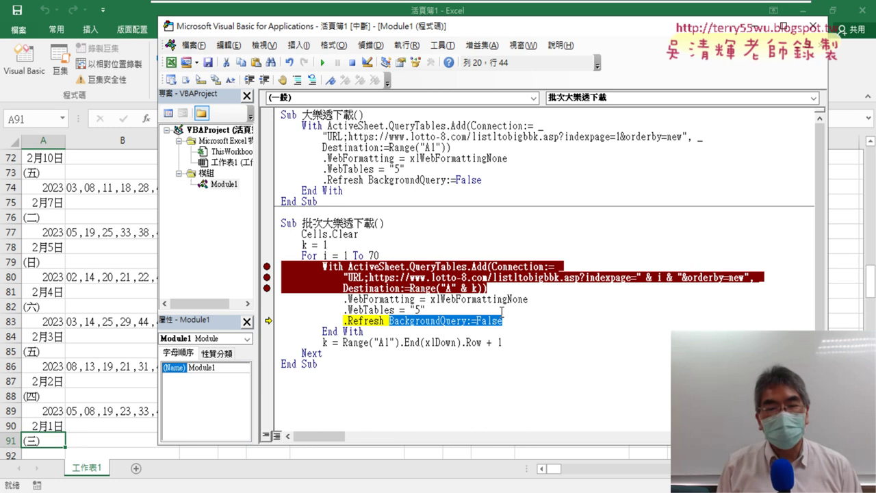
Step: Overwrite the False value on the .Refresh line, trying 1 and then 0
click(472, 321)
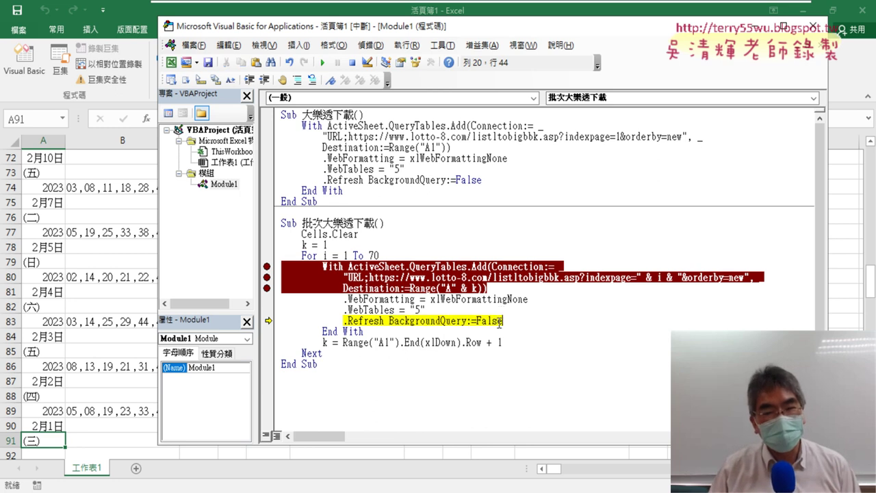
double_click(477, 321)
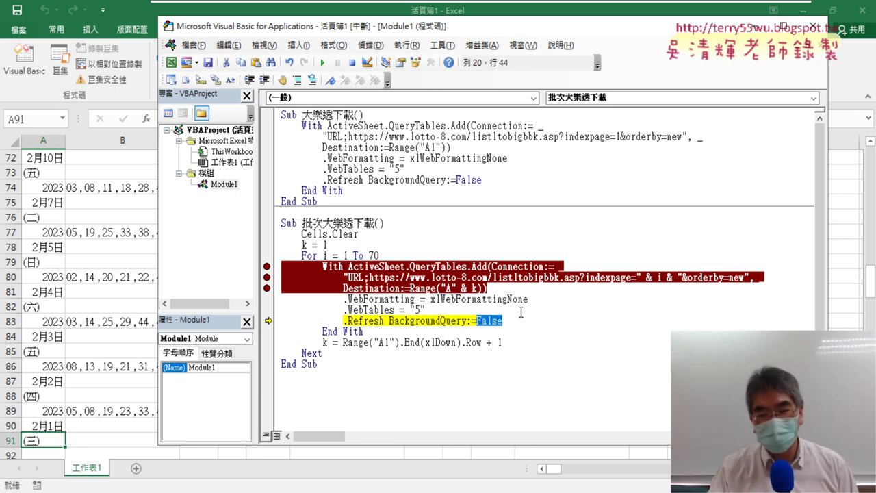
text(1)
click(495, 365)
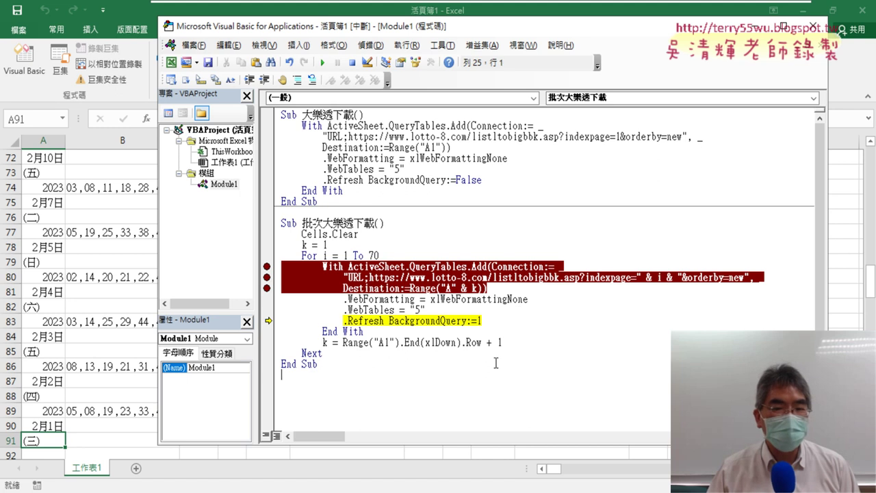
click(482, 321)
double_click(481, 321)
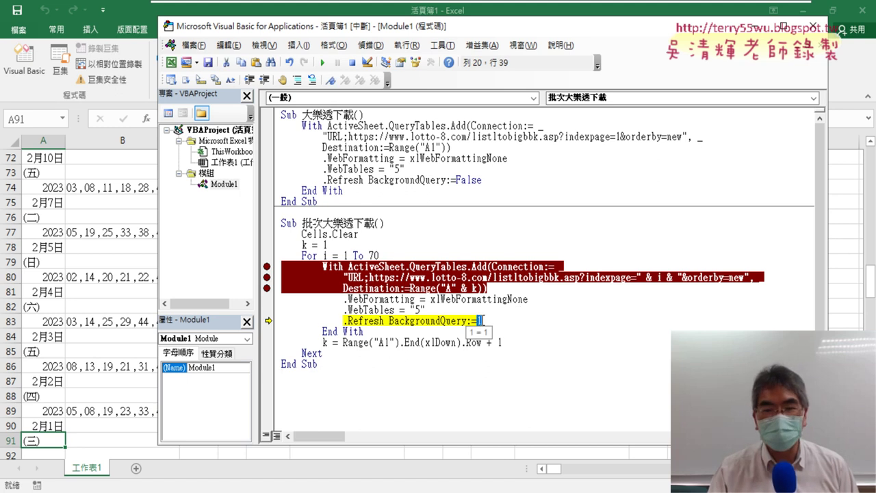
text(0)
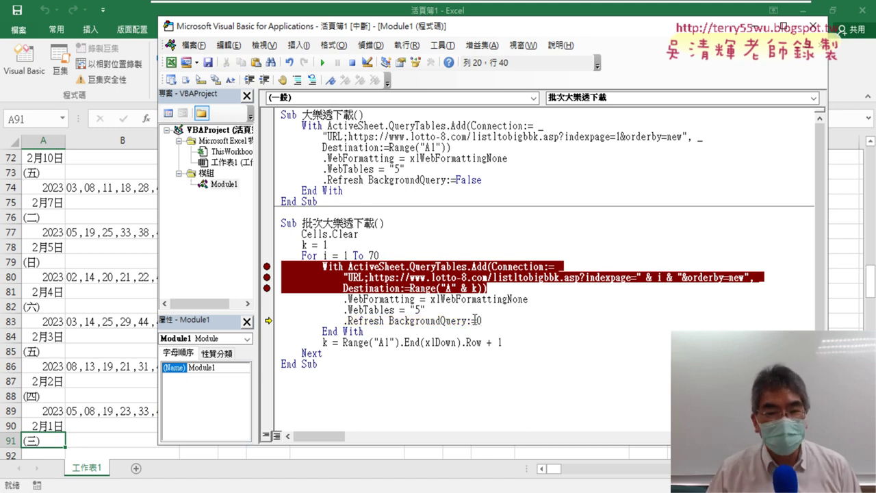
Step: Delete BackgroundQuery:= so the line reads .Refresh 1, then step to import page 2 at row 92
drag(388, 321, 478, 322)
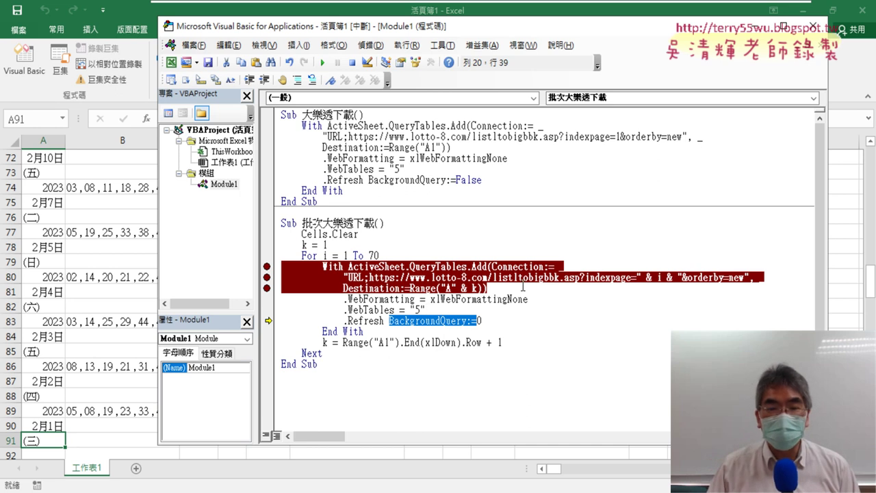
key(Delete)
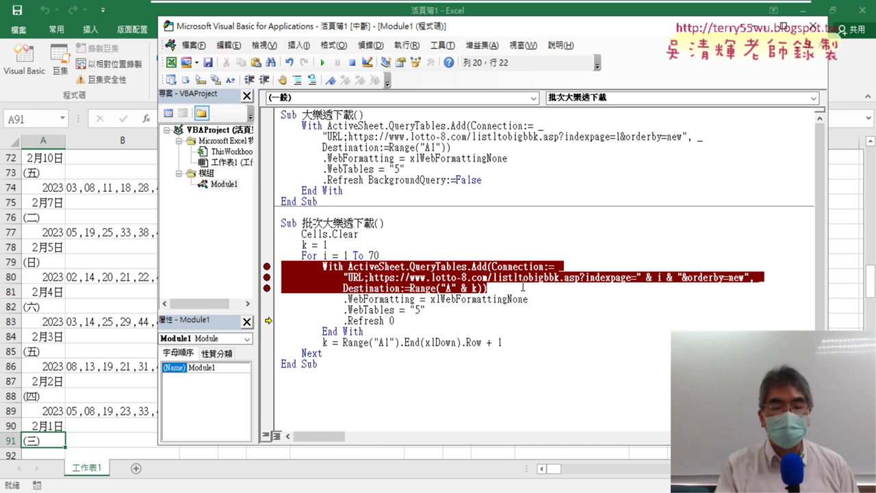
text(1)
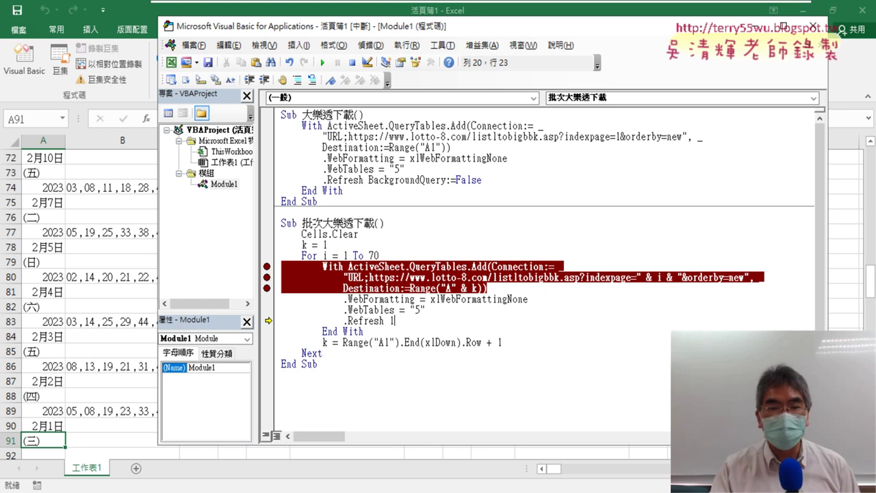
click(364, 332)
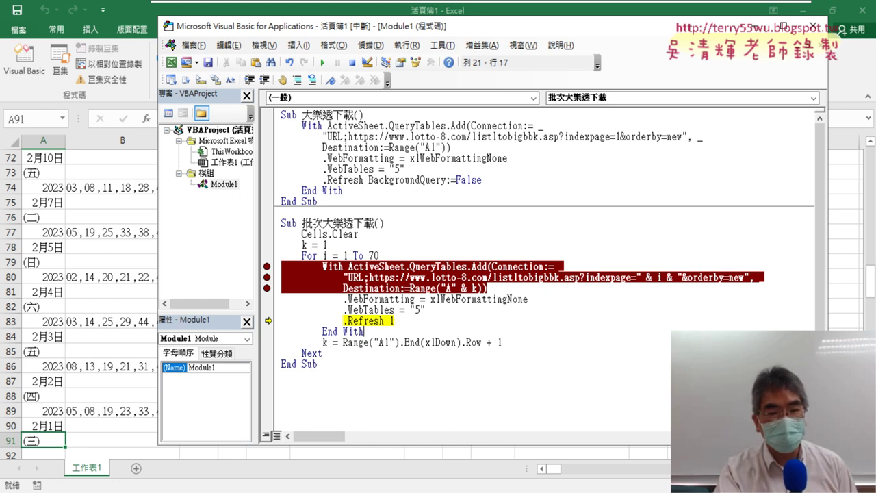
key(F8)
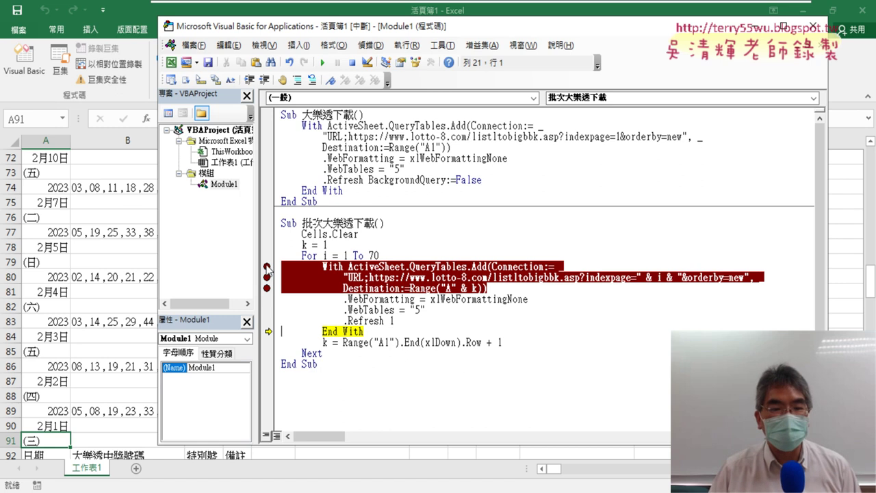
Step: Clear the QueryTables.Add breakpoint, return the sheet to A1, and rerun the batch macro until error 1004
click(267, 271)
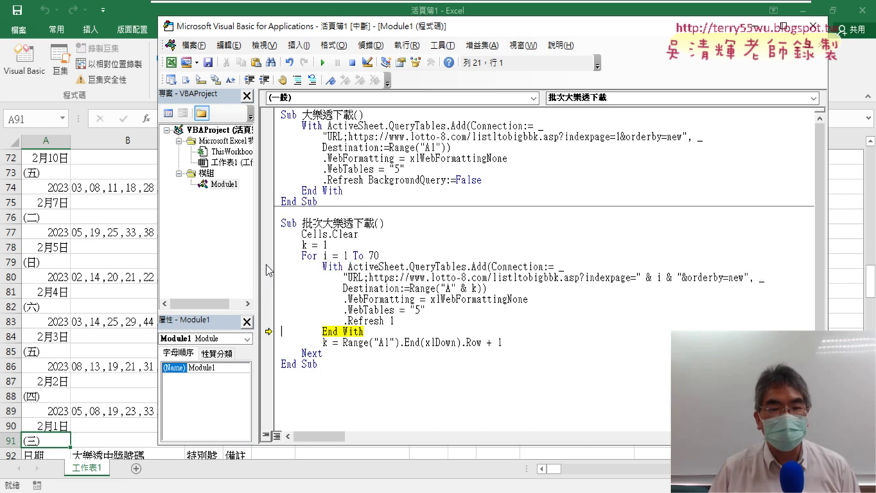
click(320, 63)
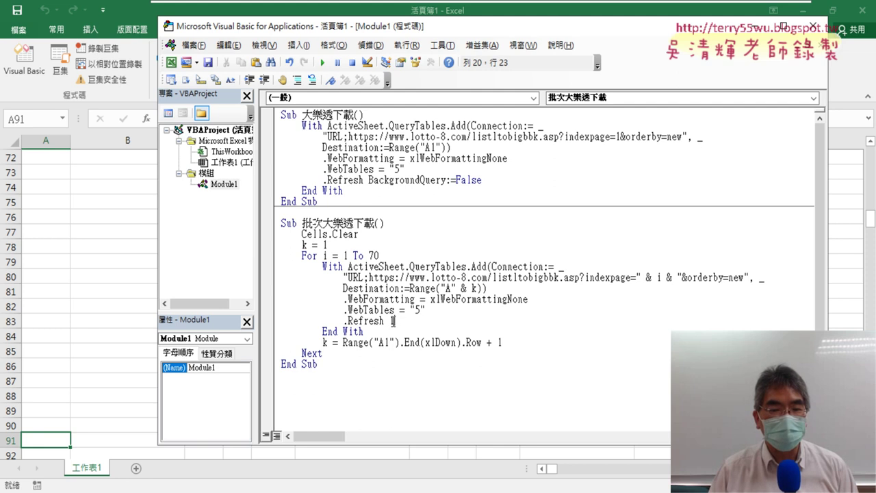
click(52, 315)
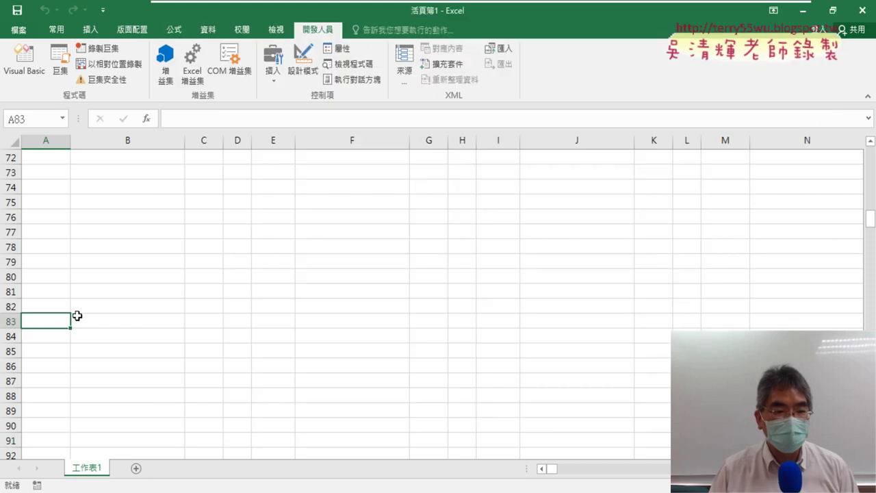
key(ctrl+Home)
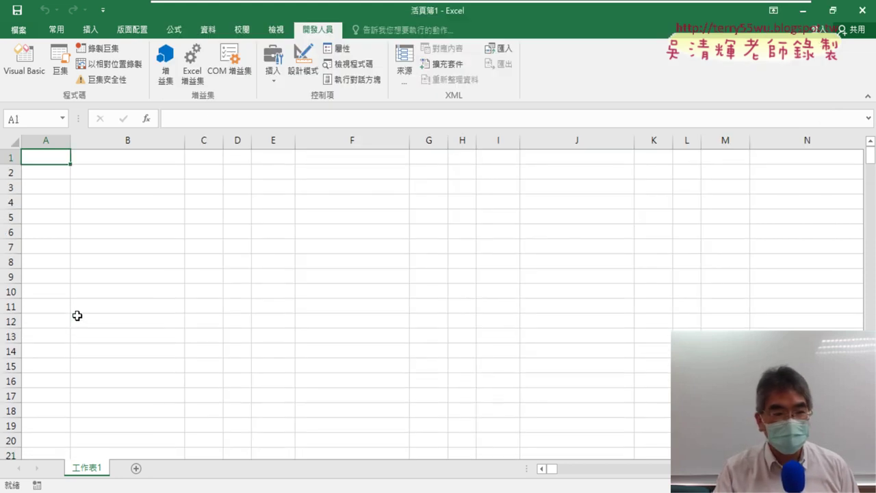
click(24, 59)
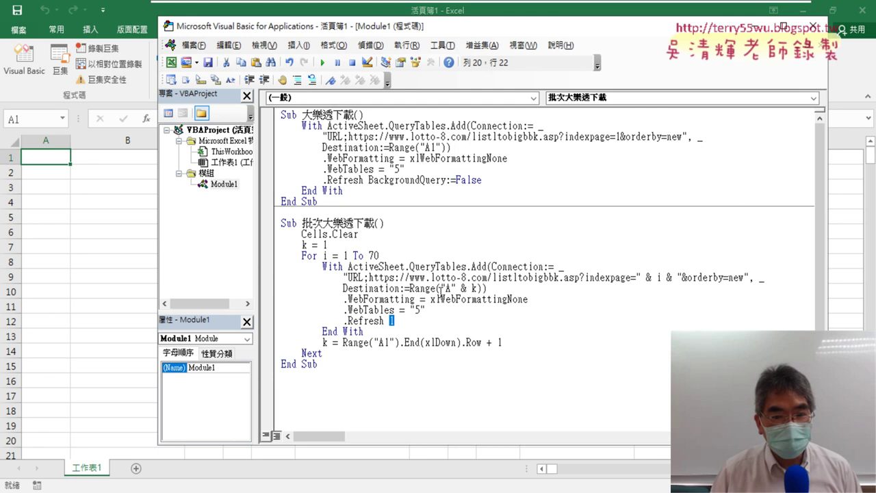
click(323, 62)
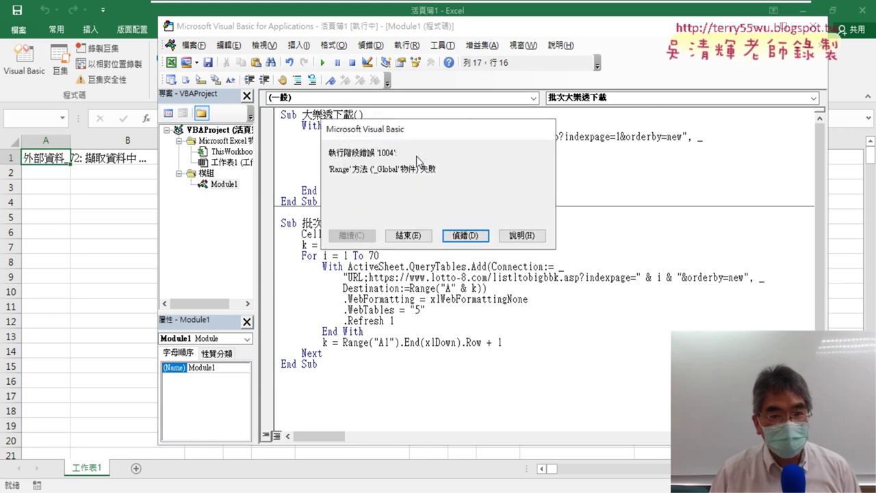
Step: Reset the halted macro, change the loop's .Refresh 1 to .Refresh 0, and rerun the batch macro
click(466, 236)
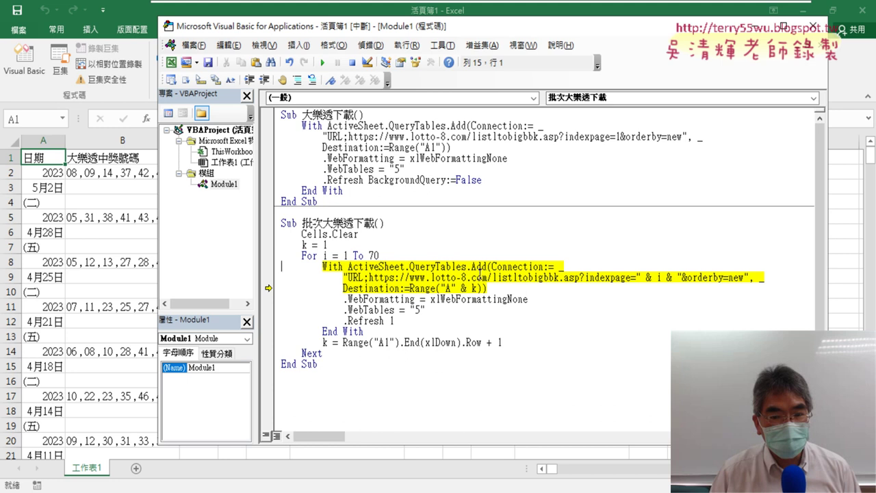
mouse_move(476, 290)
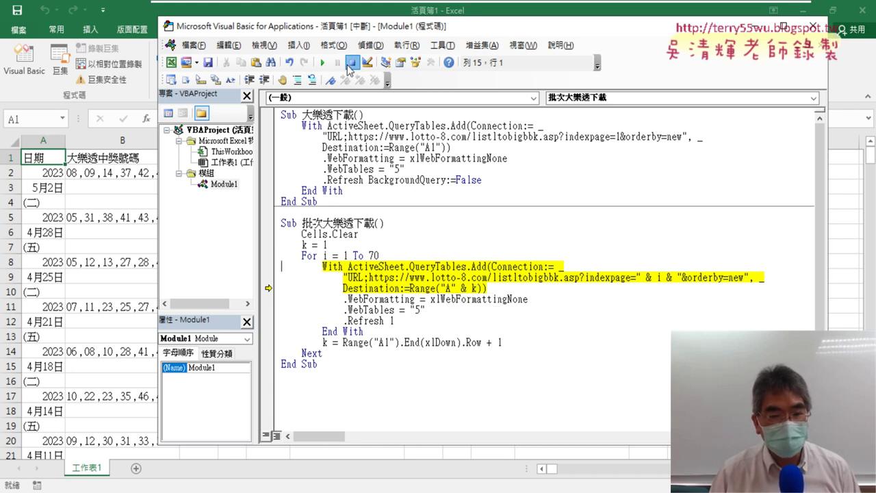
click(350, 63)
click(399, 320)
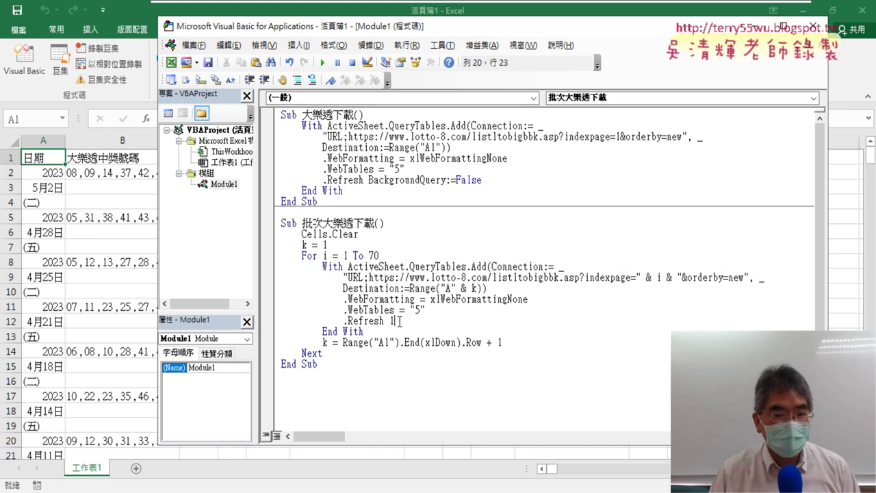
key(shift+Left)
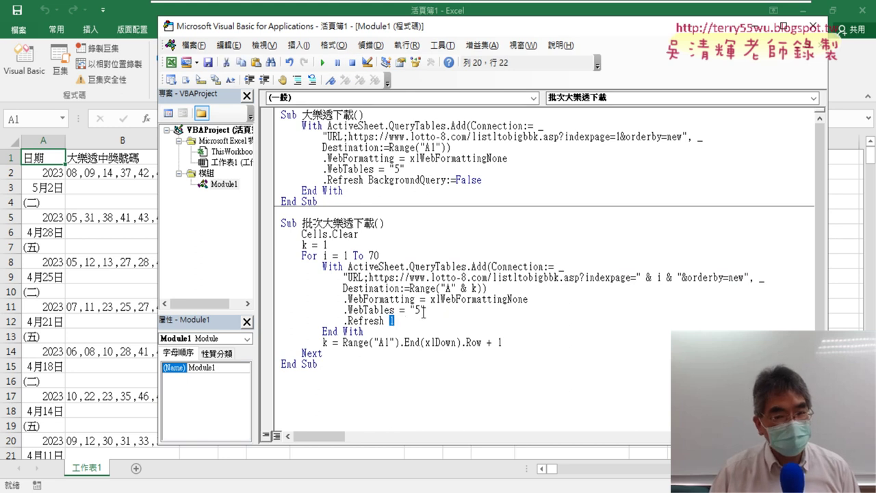
text(0)
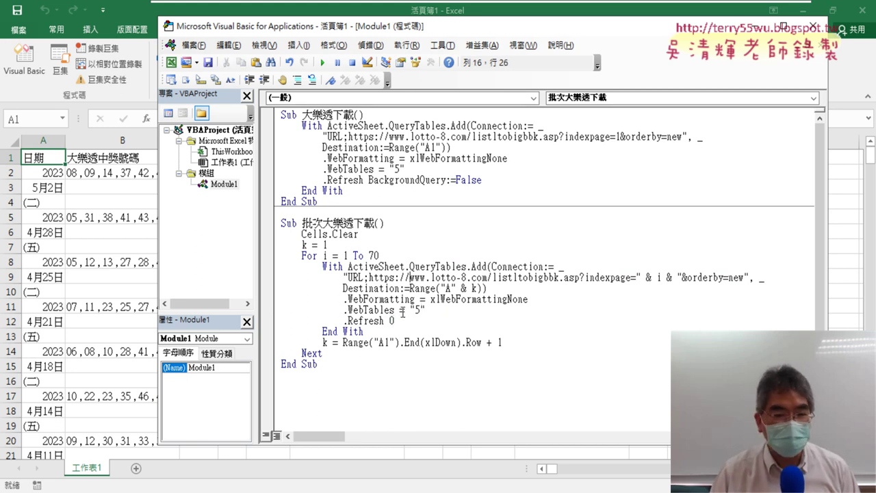
click(394, 322)
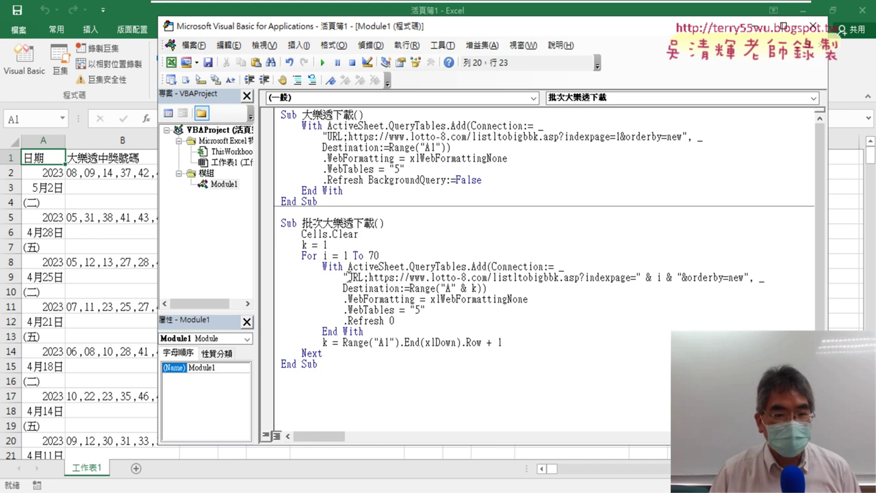
click(322, 62)
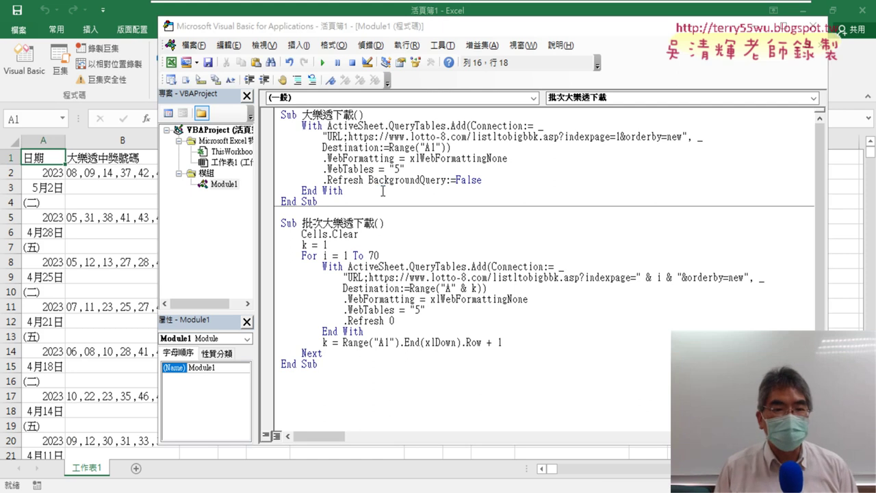
Step: Confirm the draw results end at row 6337, return to A1, and reopen the VBA editor
click(64, 159)
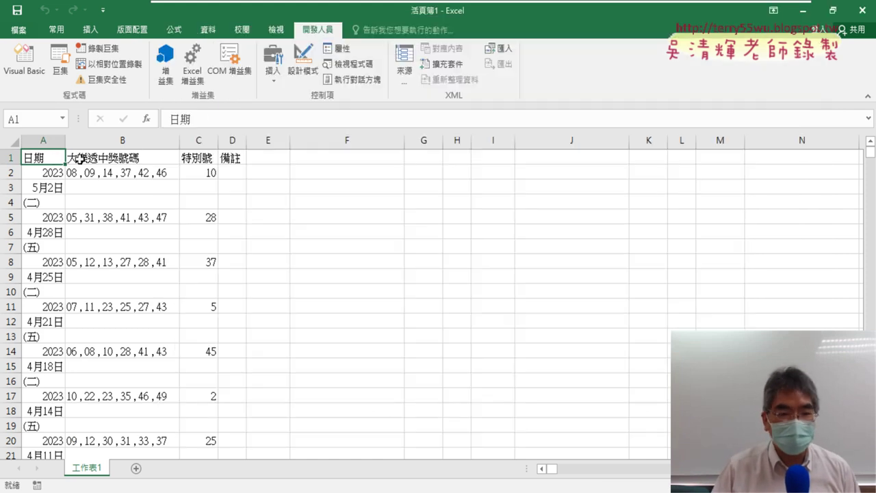
key(ctrl+Down)
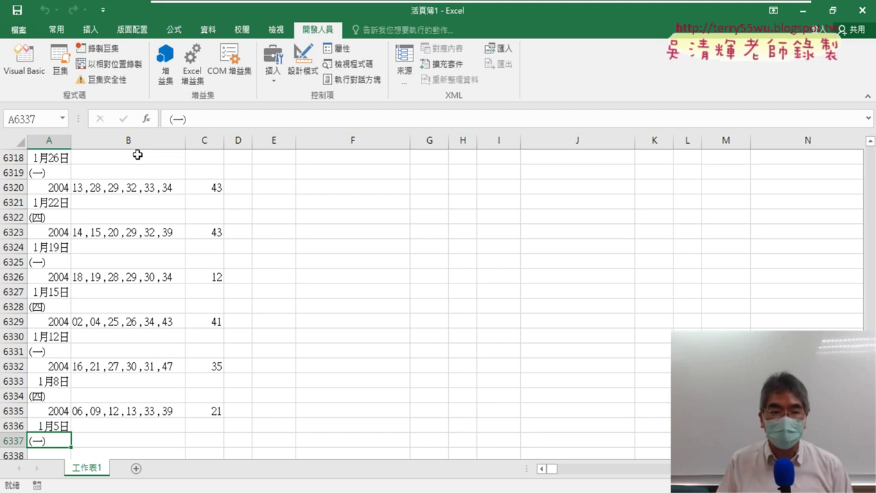
key(ctrl+Home)
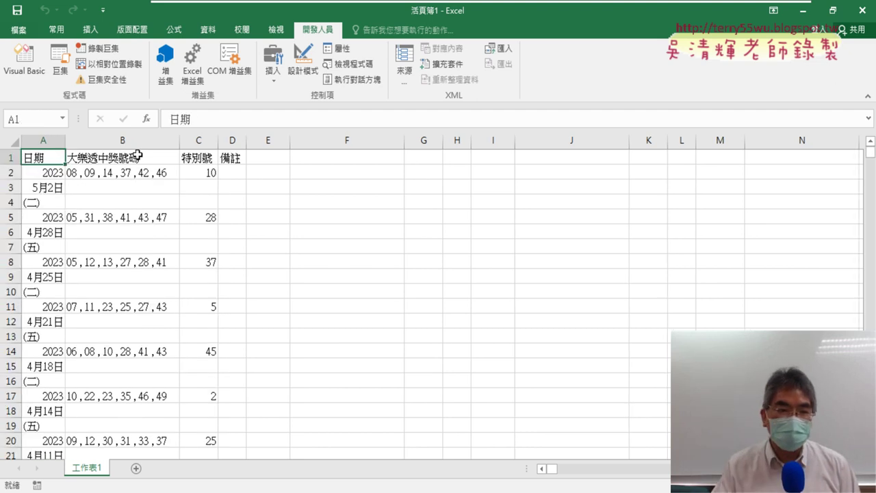
click(24, 58)
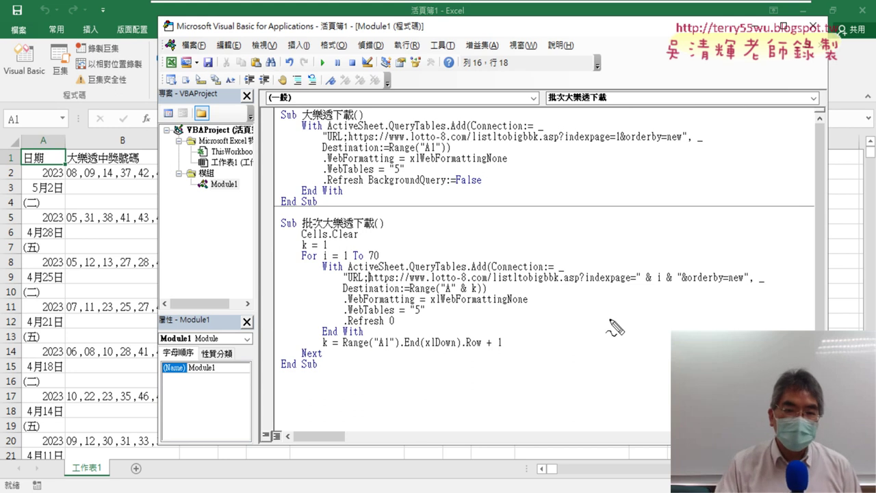
Step: Annotate the batch procedure, its For i = 1 To 70 loop, and the page index i in the URL
mouse_move(342, 212)
mouse_down()
mouse_move(630, 99)
mouse_move(365, 204)
mouse_up()
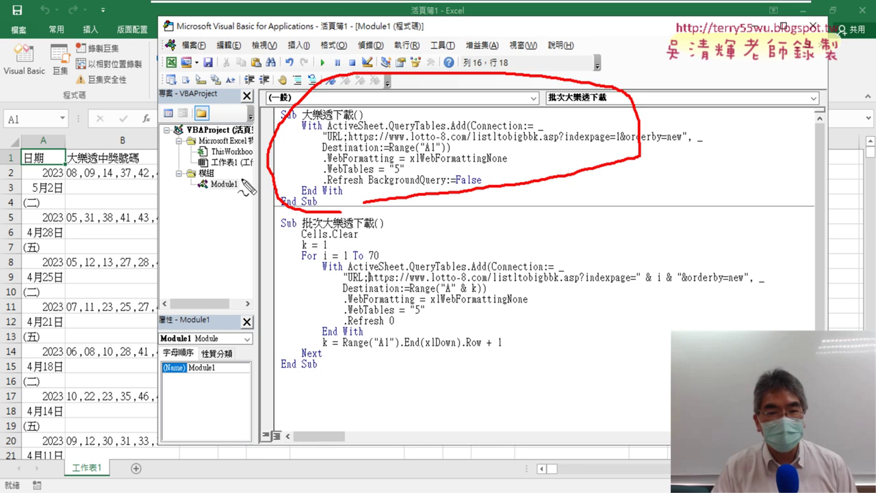
drag(243, 182, 262, 287)
drag(303, 231, 321, 232)
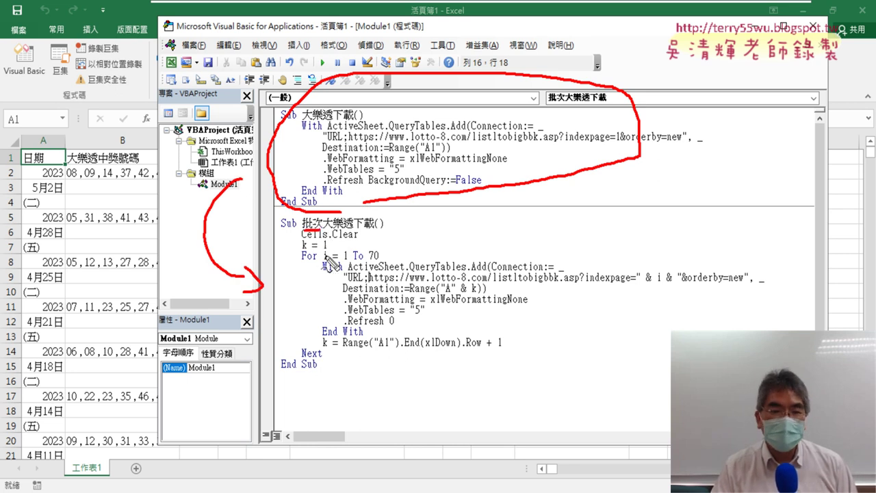
drag(302, 261, 381, 261)
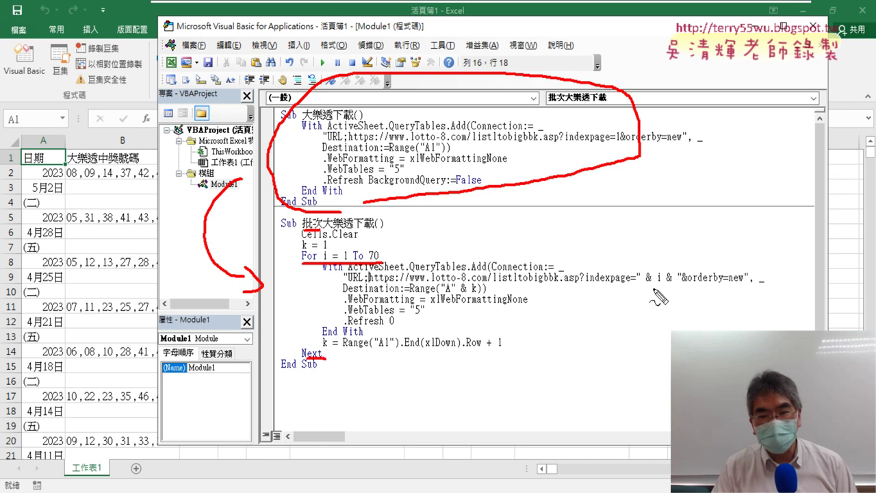
mouse_move(637, 288)
mouse_down()
mouse_move(680, 289)
mouse_move(634, 285)
mouse_up()
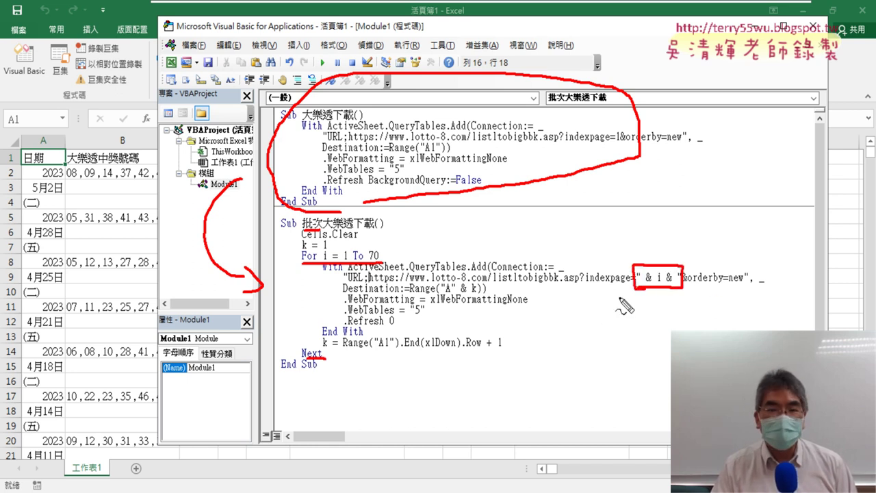
drag(335, 247, 637, 254)
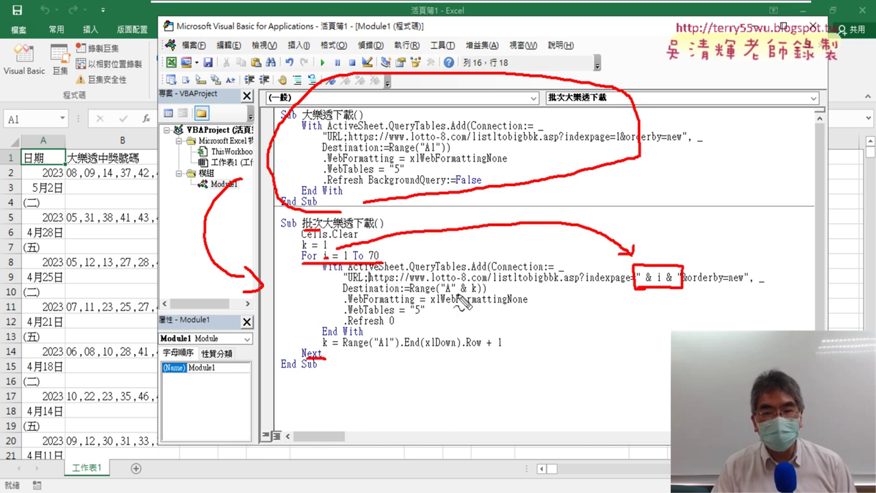
Step: Mark & k, k = 1 and the next-row line, clear the drawings, then run the macro and show the worksheet
drag(458, 295, 483, 293)
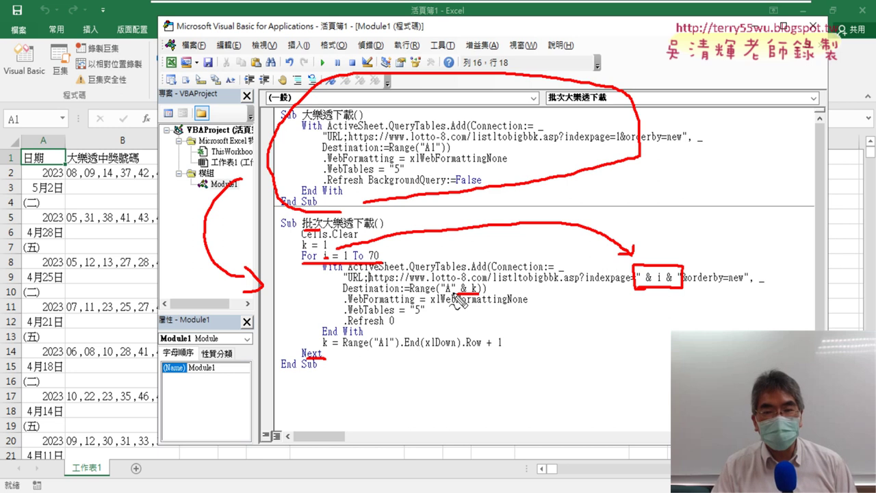
mouse_move(329, 251)
mouse_down()
mouse_move(294, 252)
mouse_move(334, 246)
mouse_up()
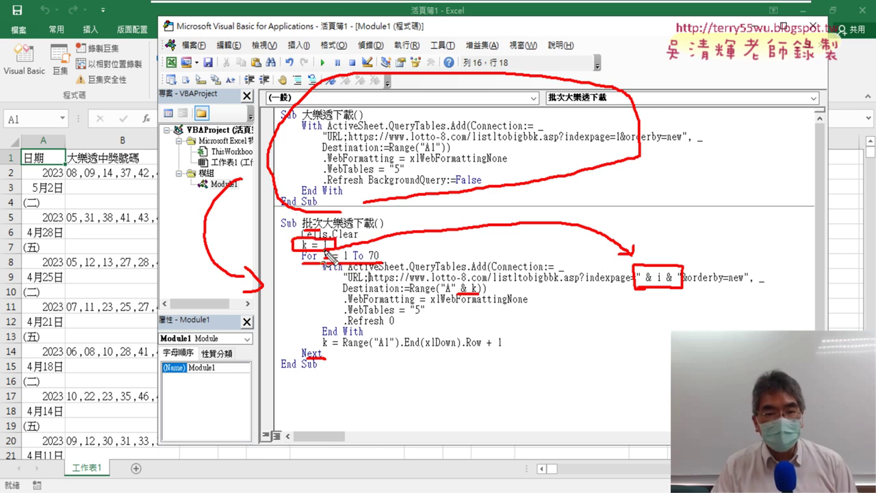
mouse_move(319, 349)
mouse_down()
mouse_move(513, 334)
mouse_move(516, 350)
mouse_up()
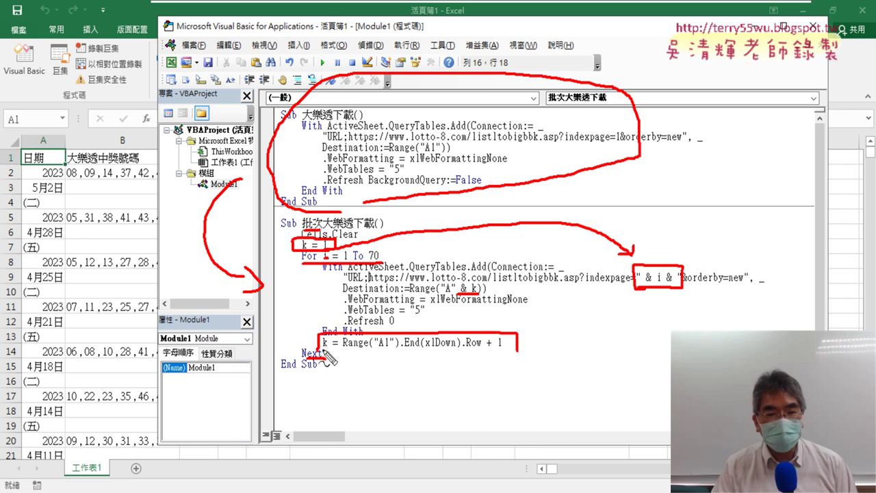
drag(318, 349, 486, 351)
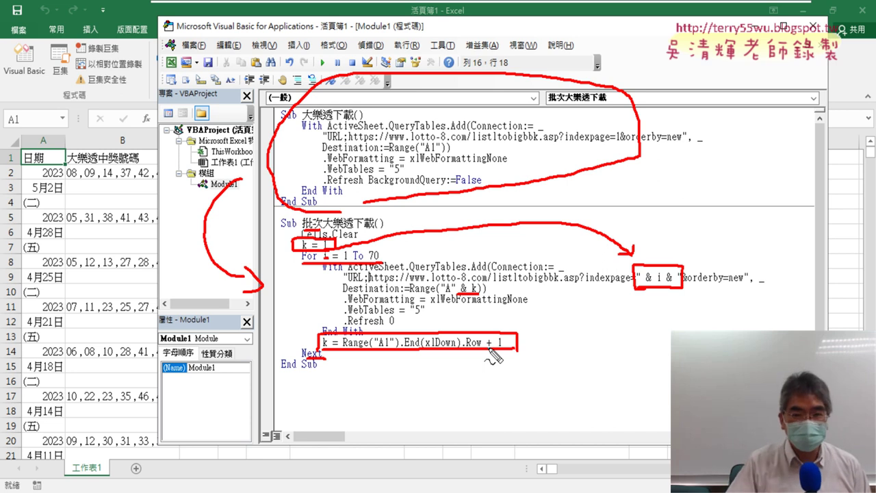
key(Escape)
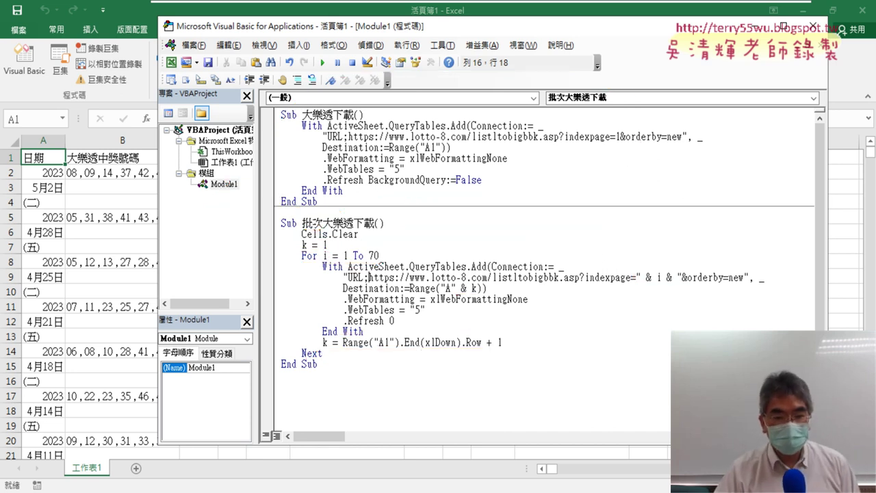
key(F5)
key(alt+F11)
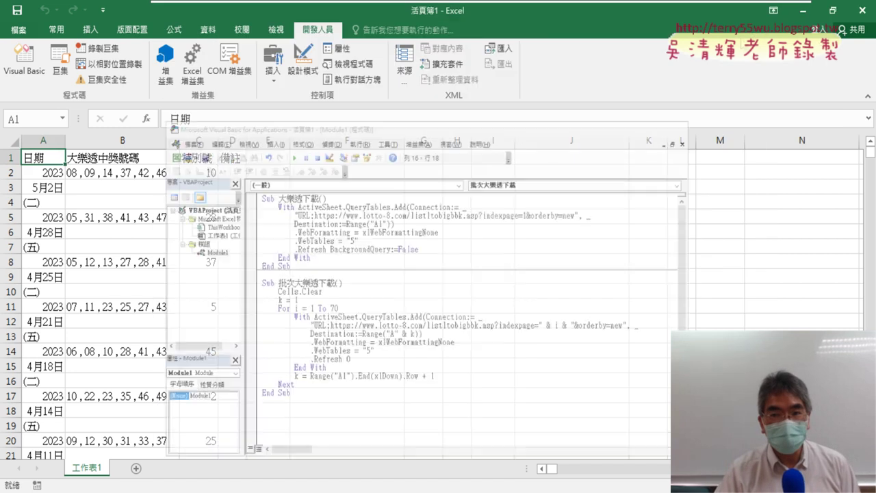